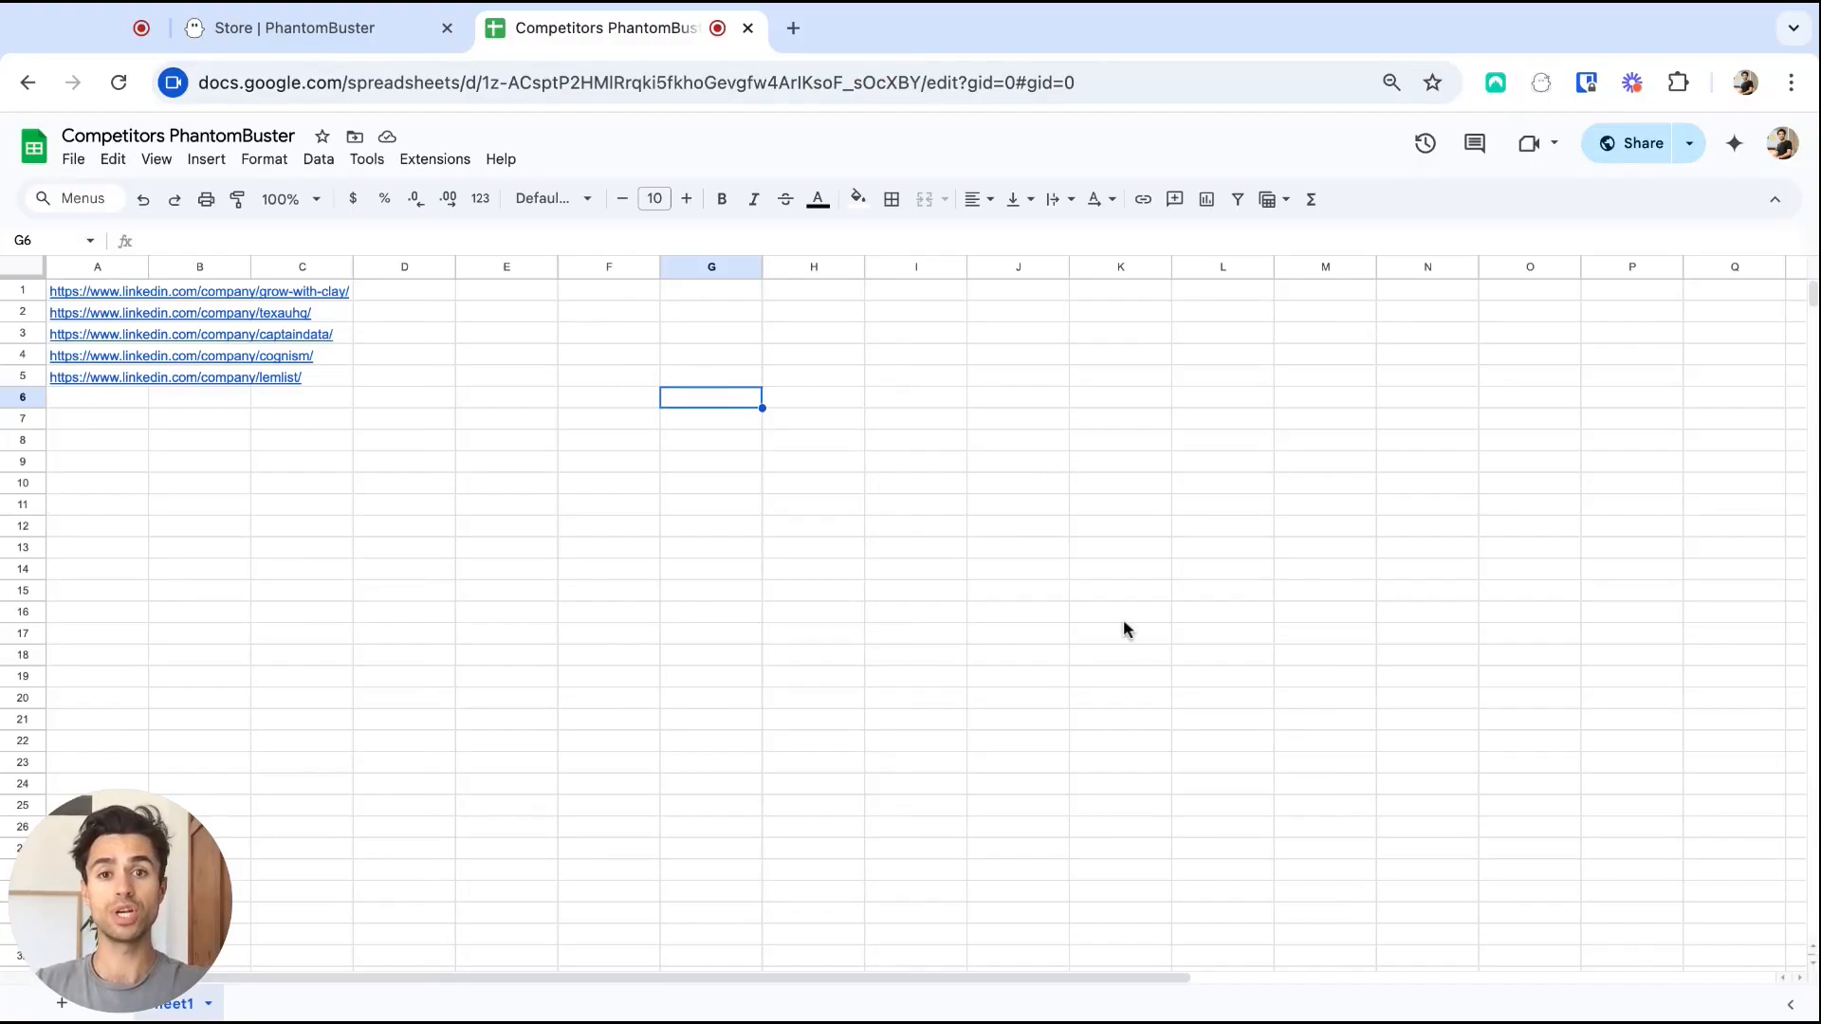
Copy the competitors spreadsheet's web link and return to the PhantomBuster Store tab.
click(910, 82)
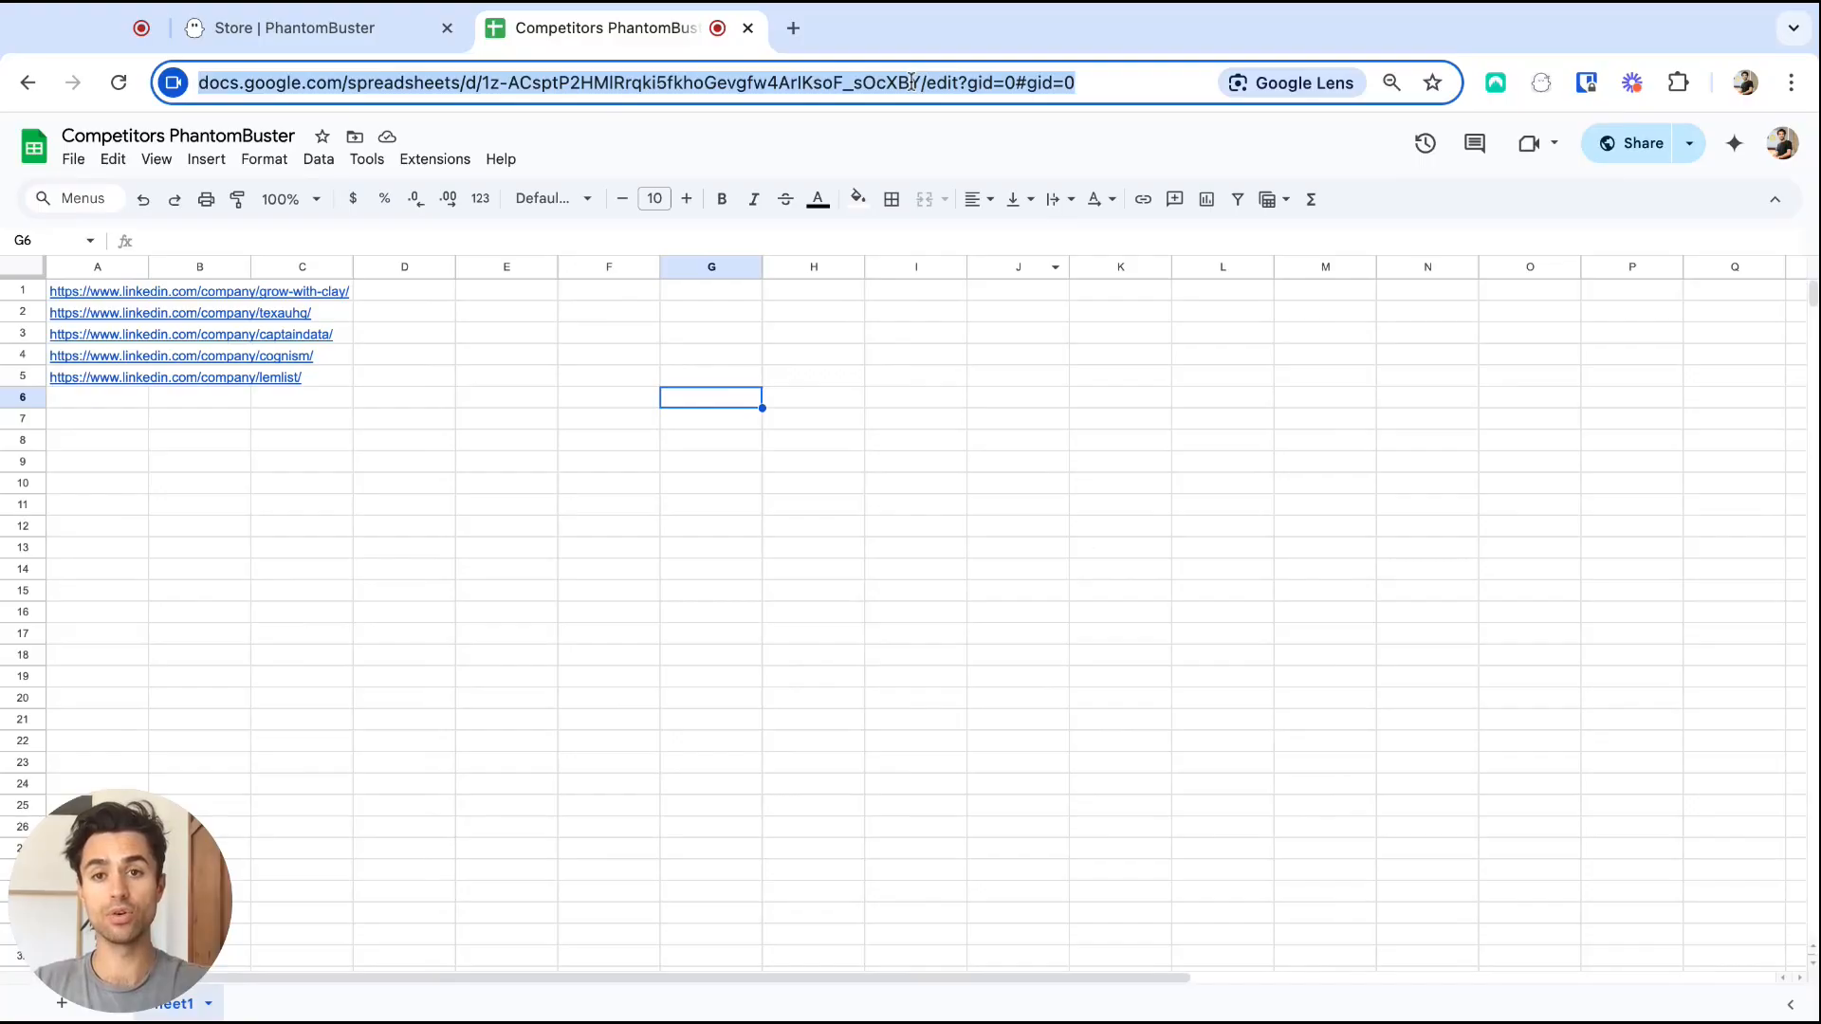
click(366, 36)
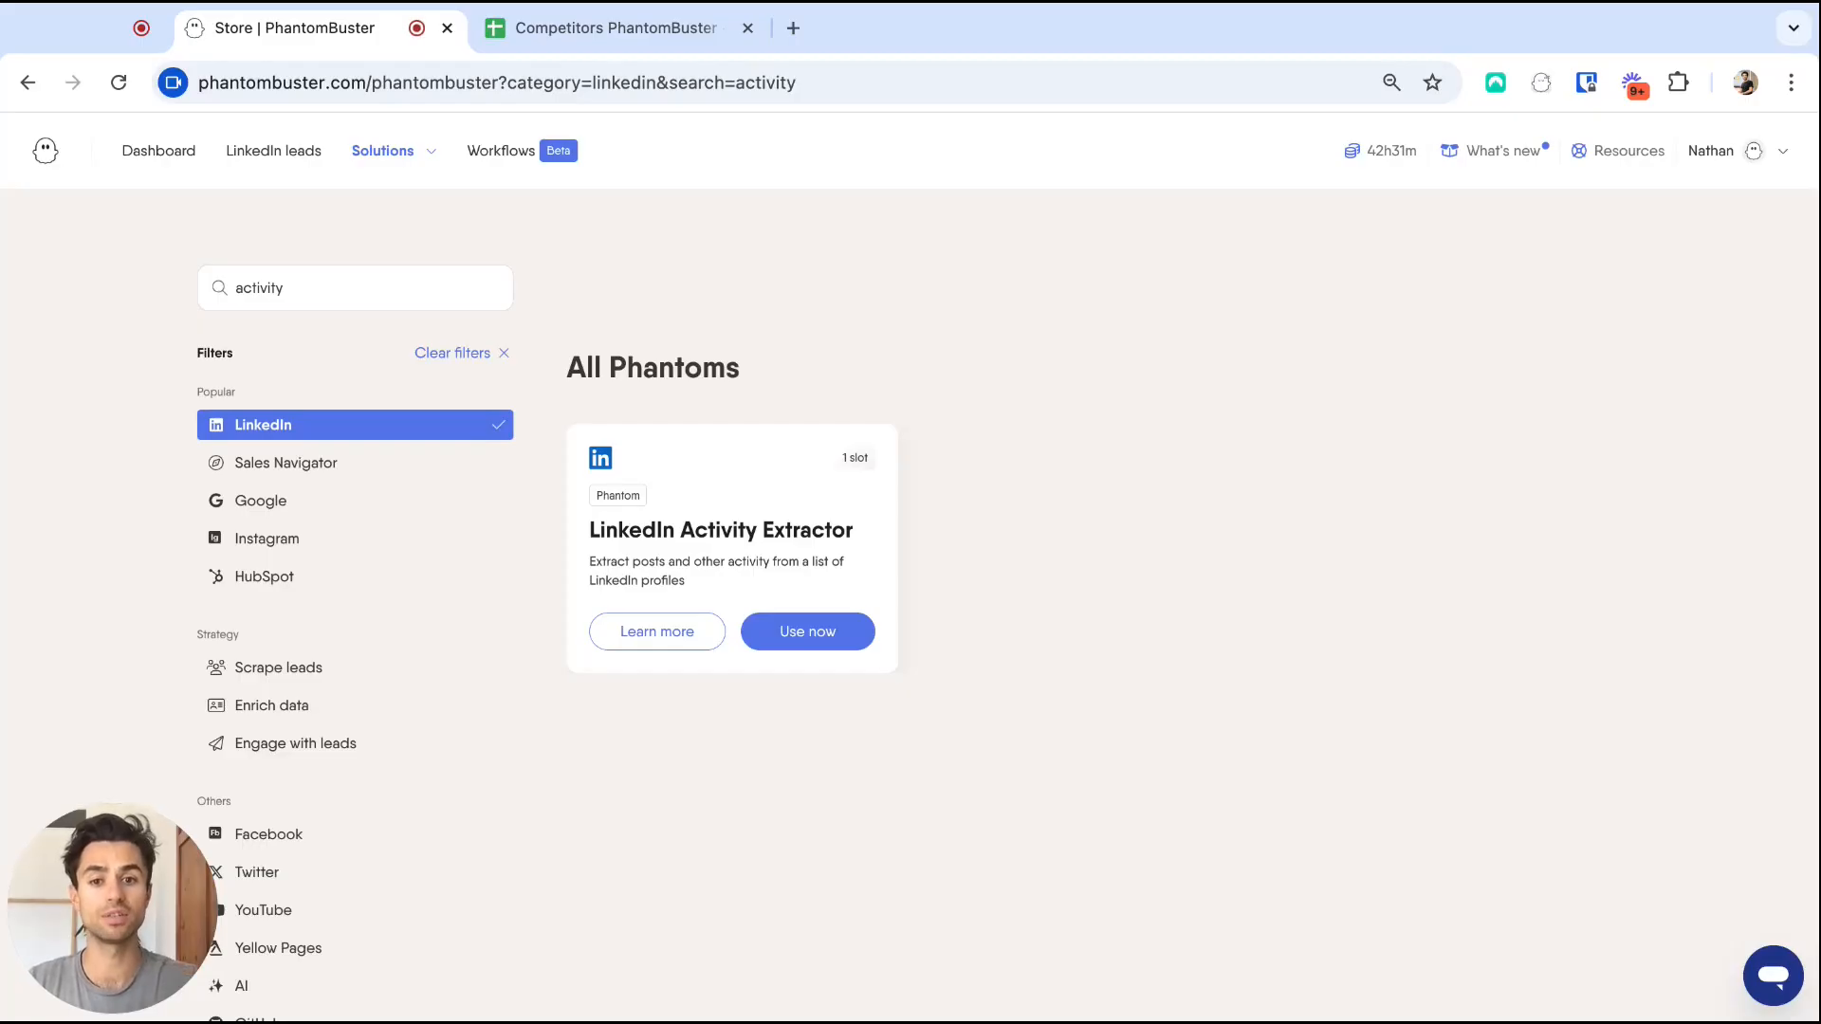
Start a LinkedIn Activity Extractor that reads profiles from the pasted competitors sheet URL.
click(838, 631)
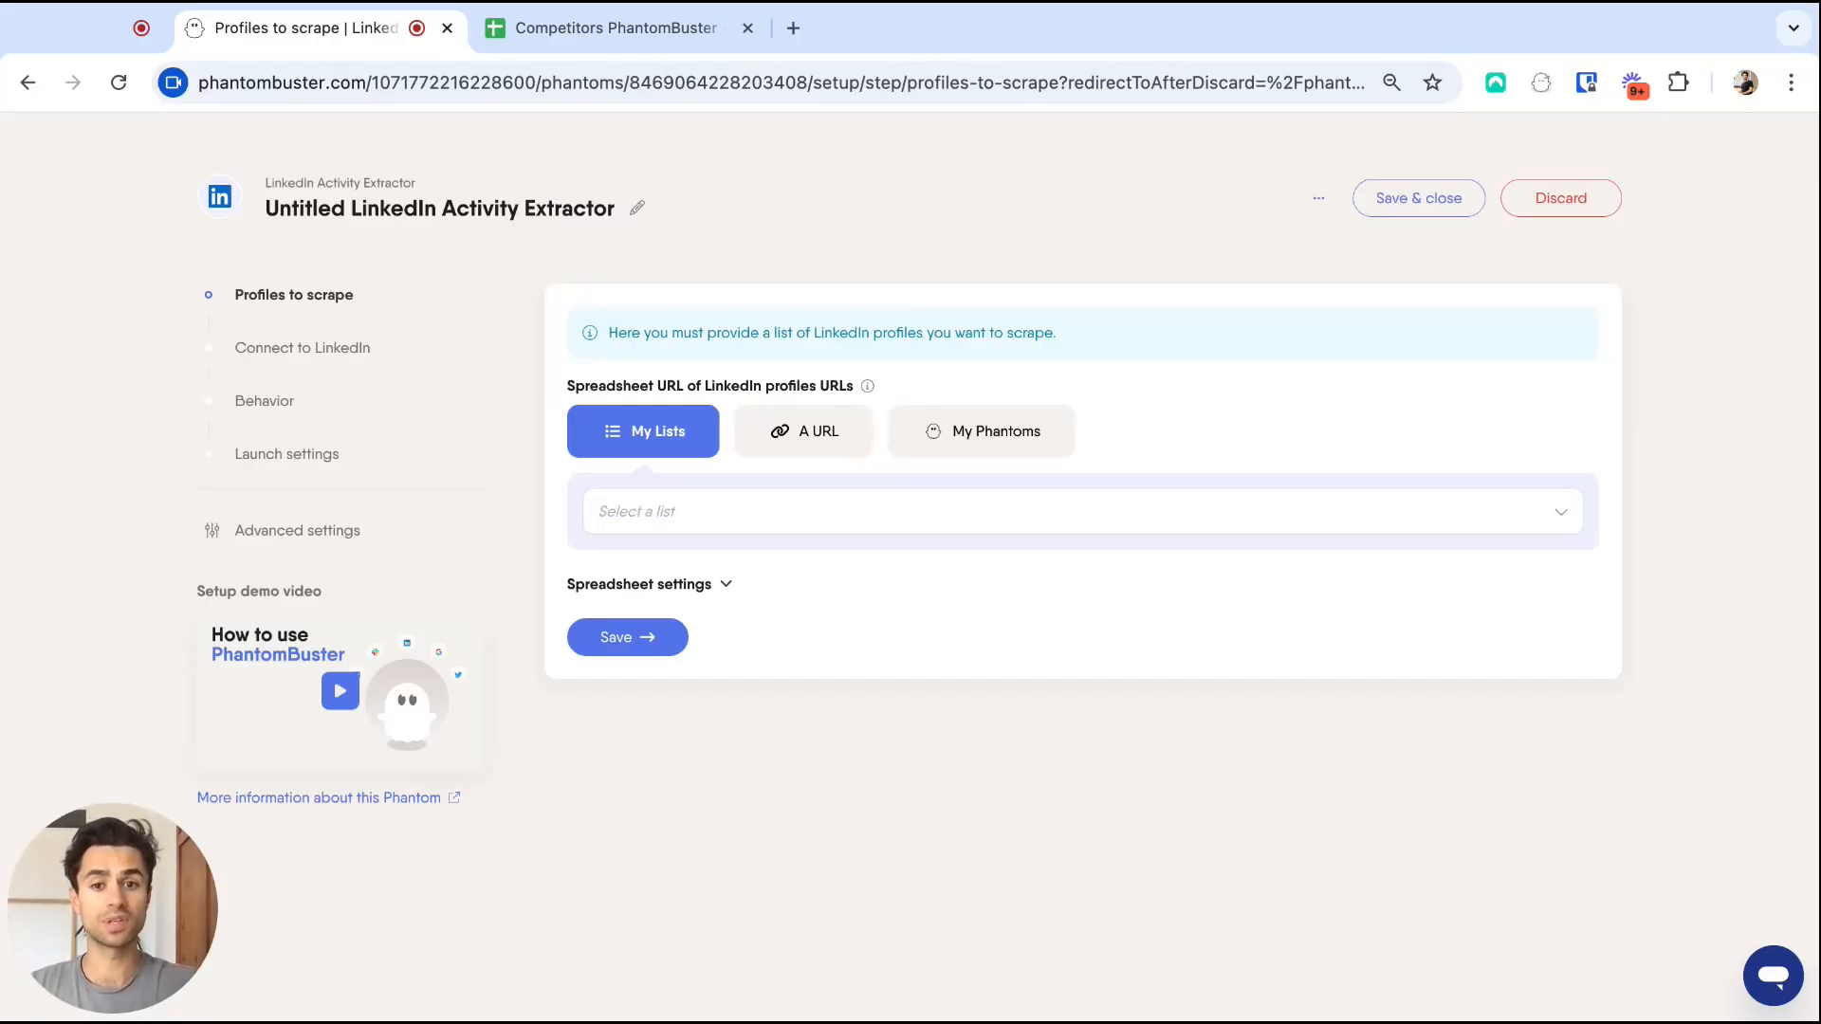
click(813, 444)
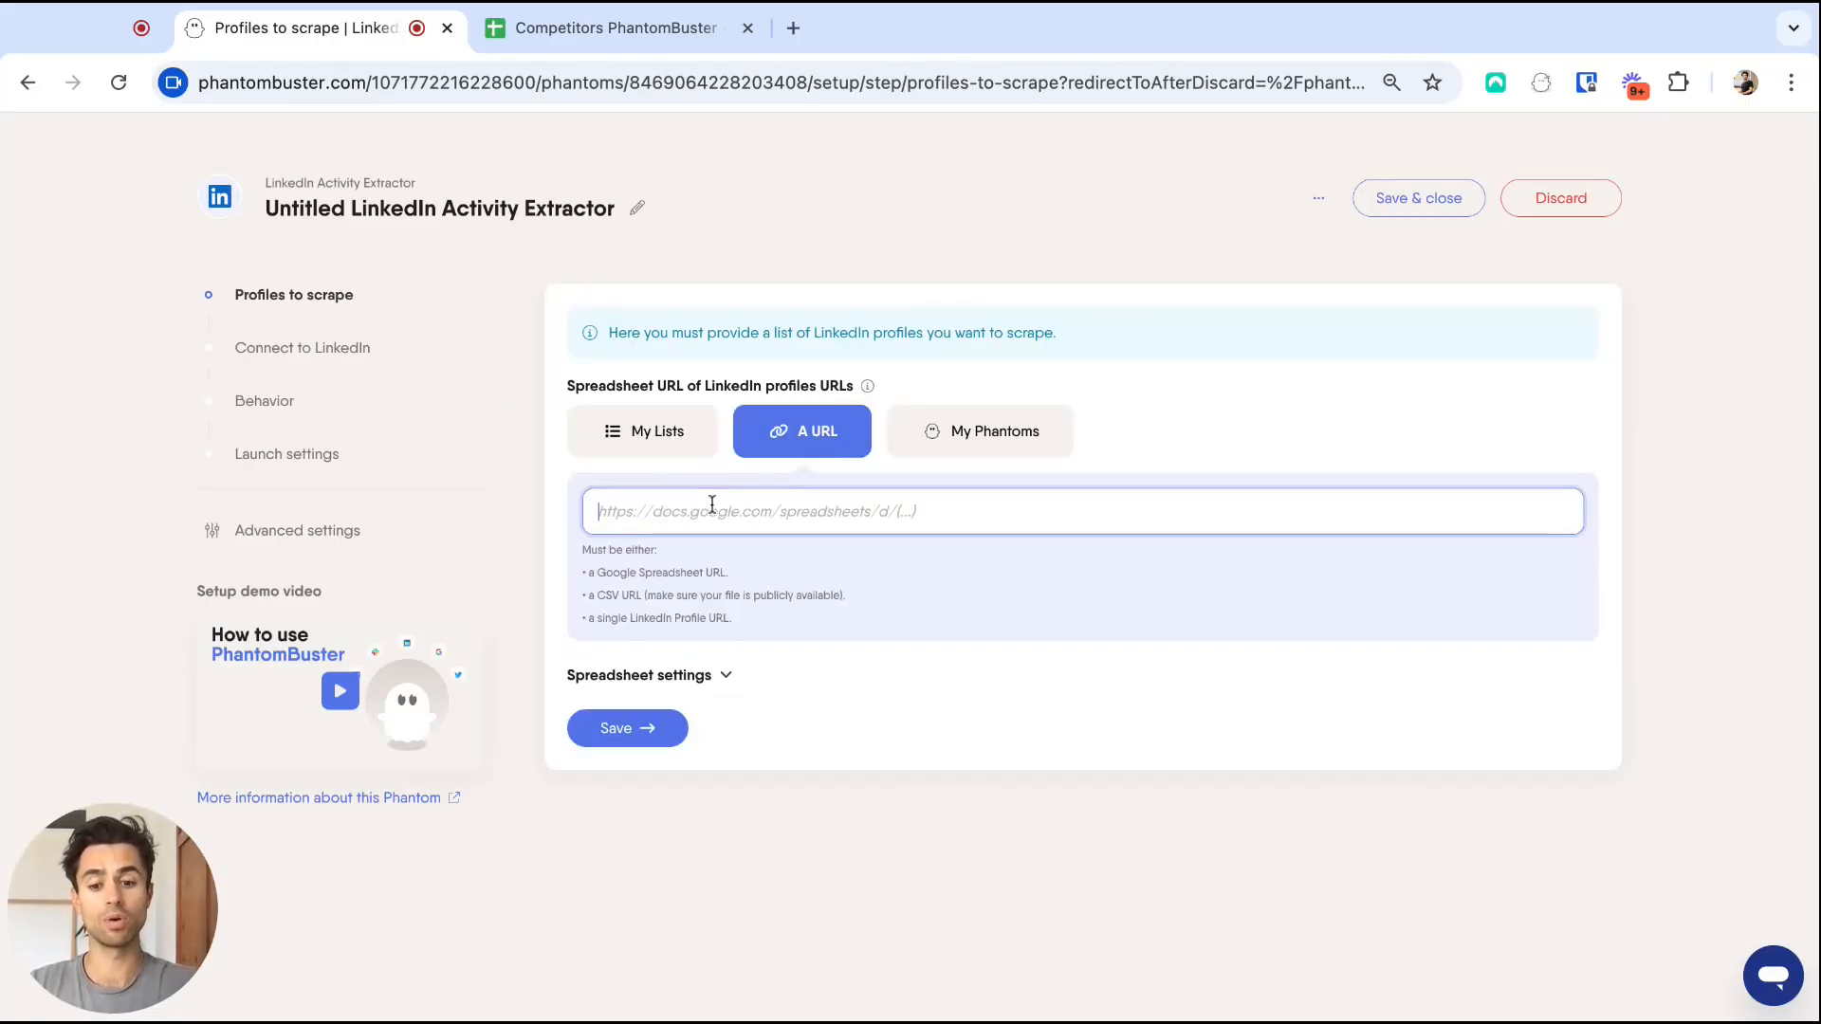
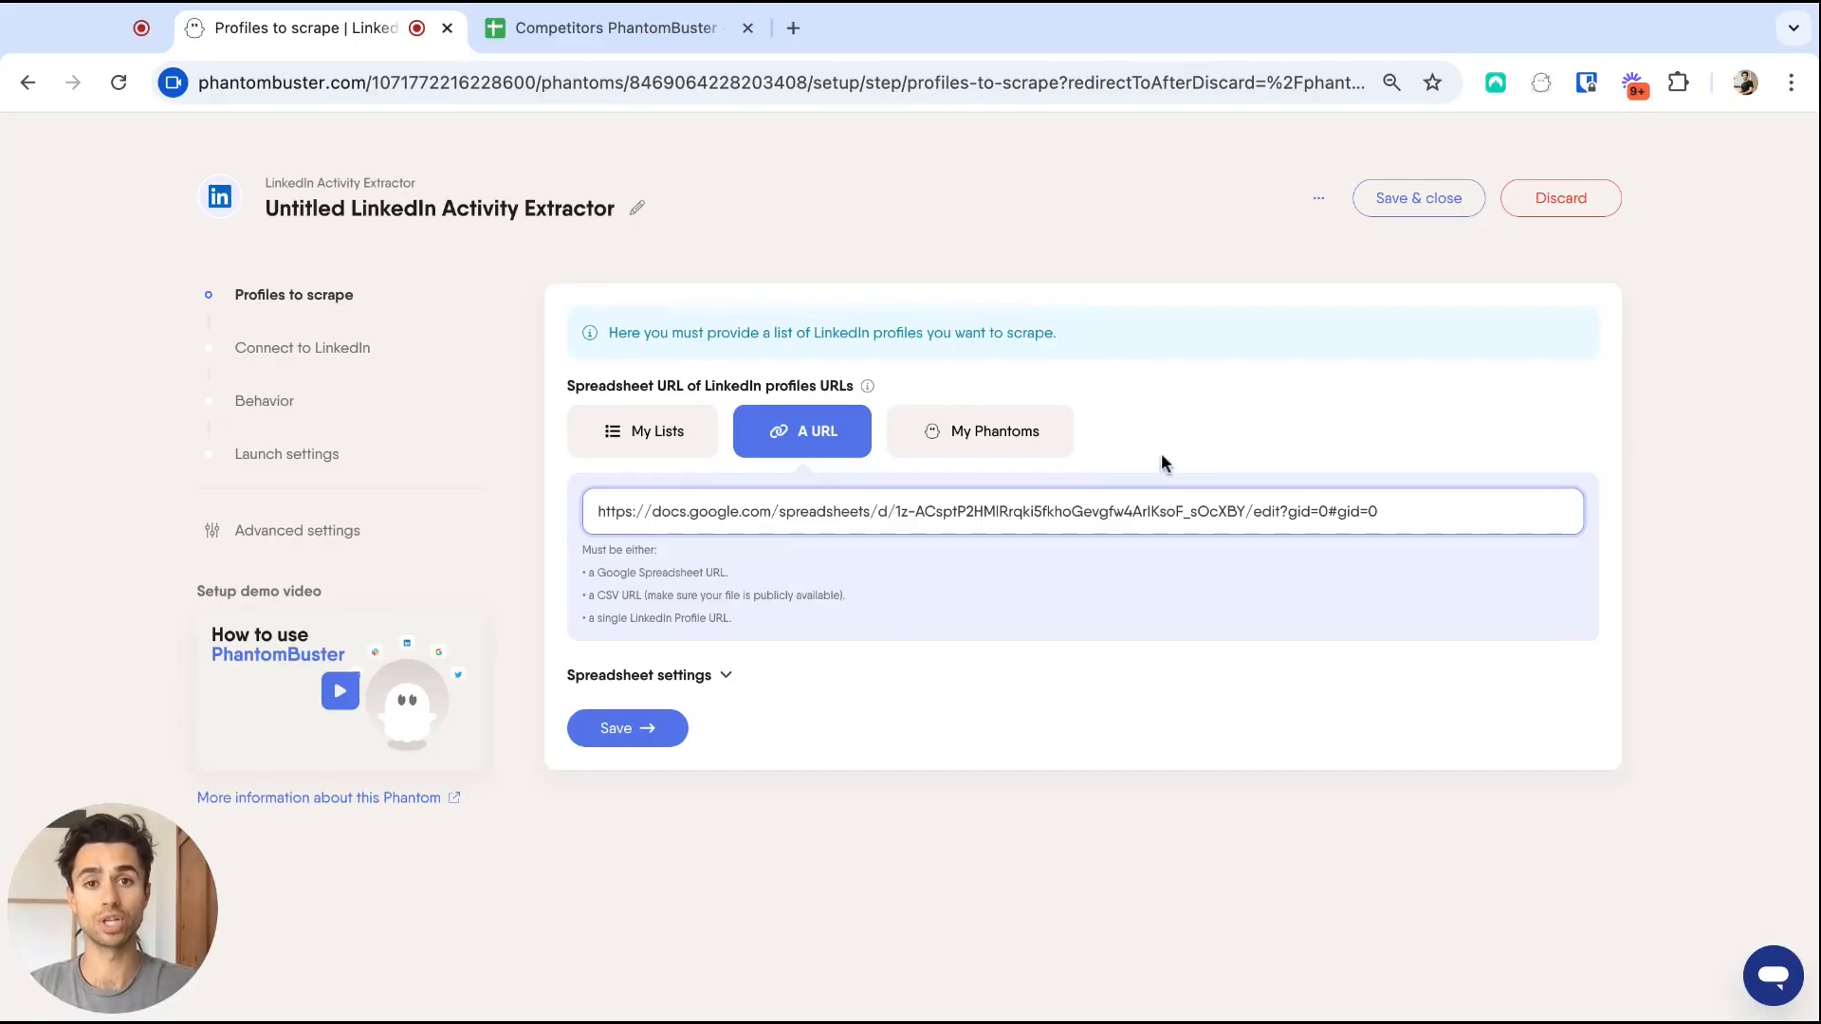
click(628, 728)
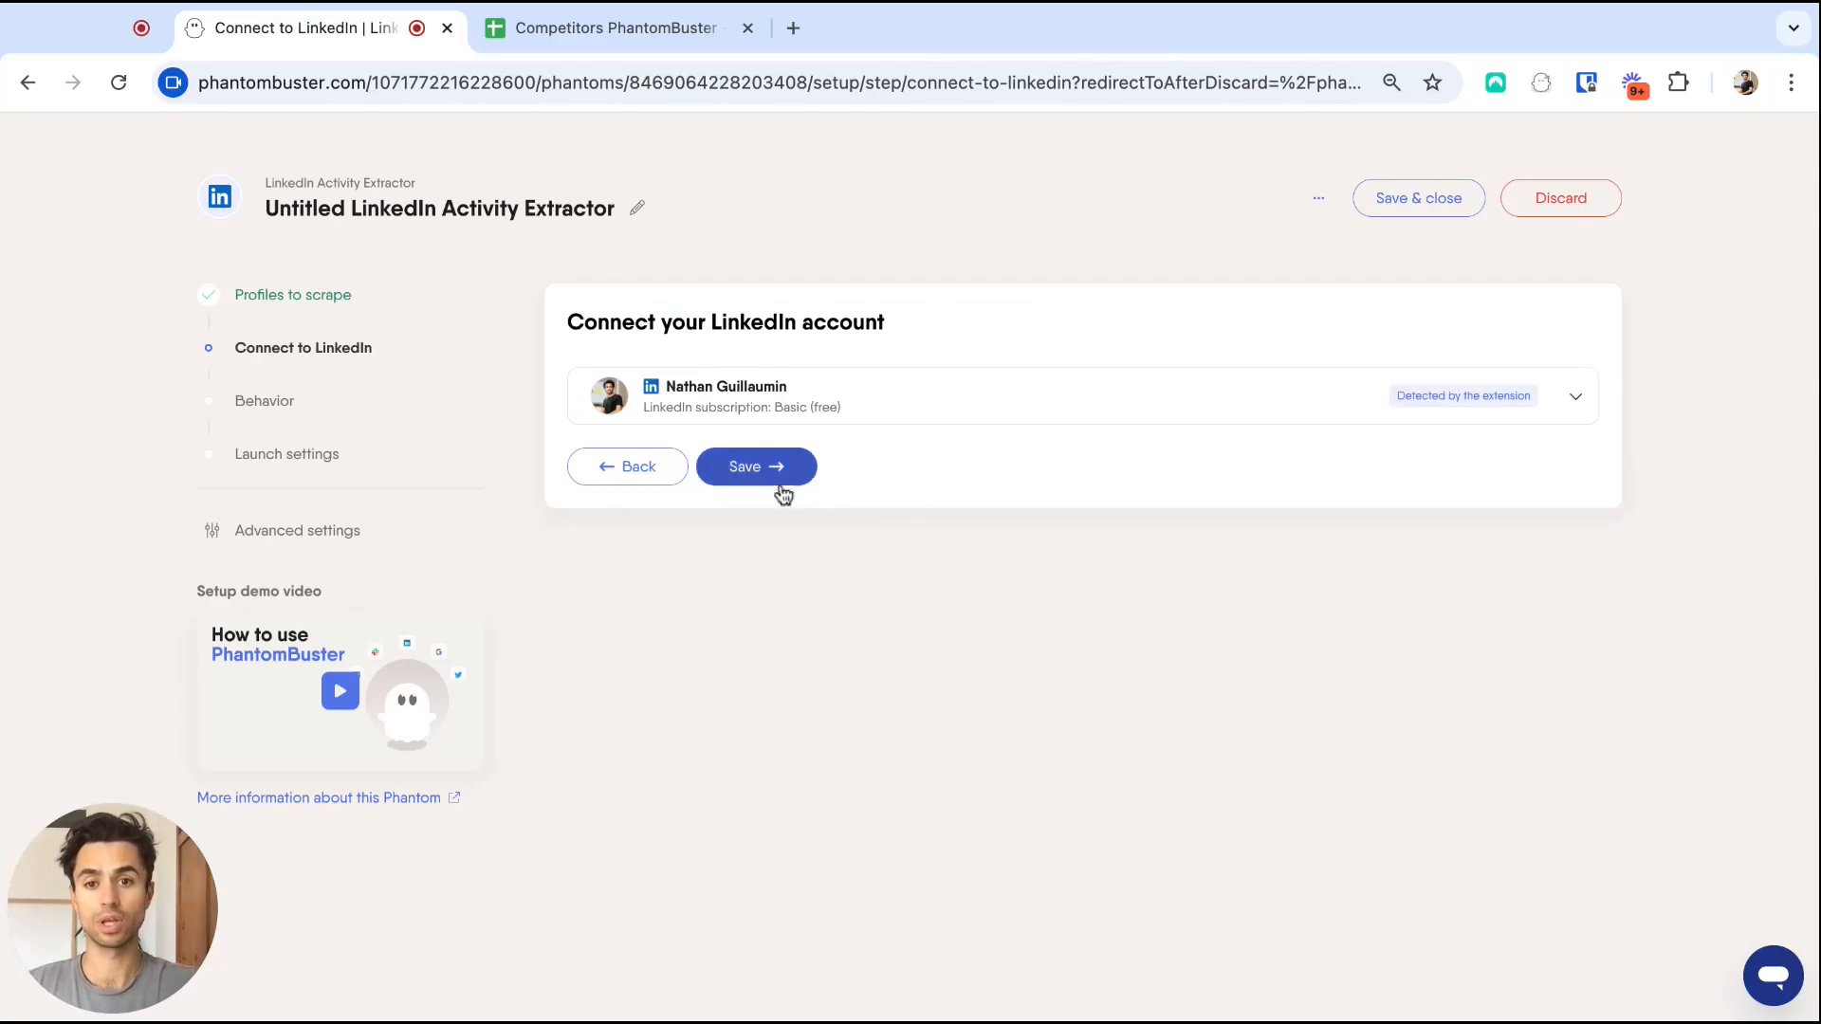
Confirm the LinkedIn account and delete the 10 profiles-per-launch limit, keeping the behavior settings.
click(761, 480)
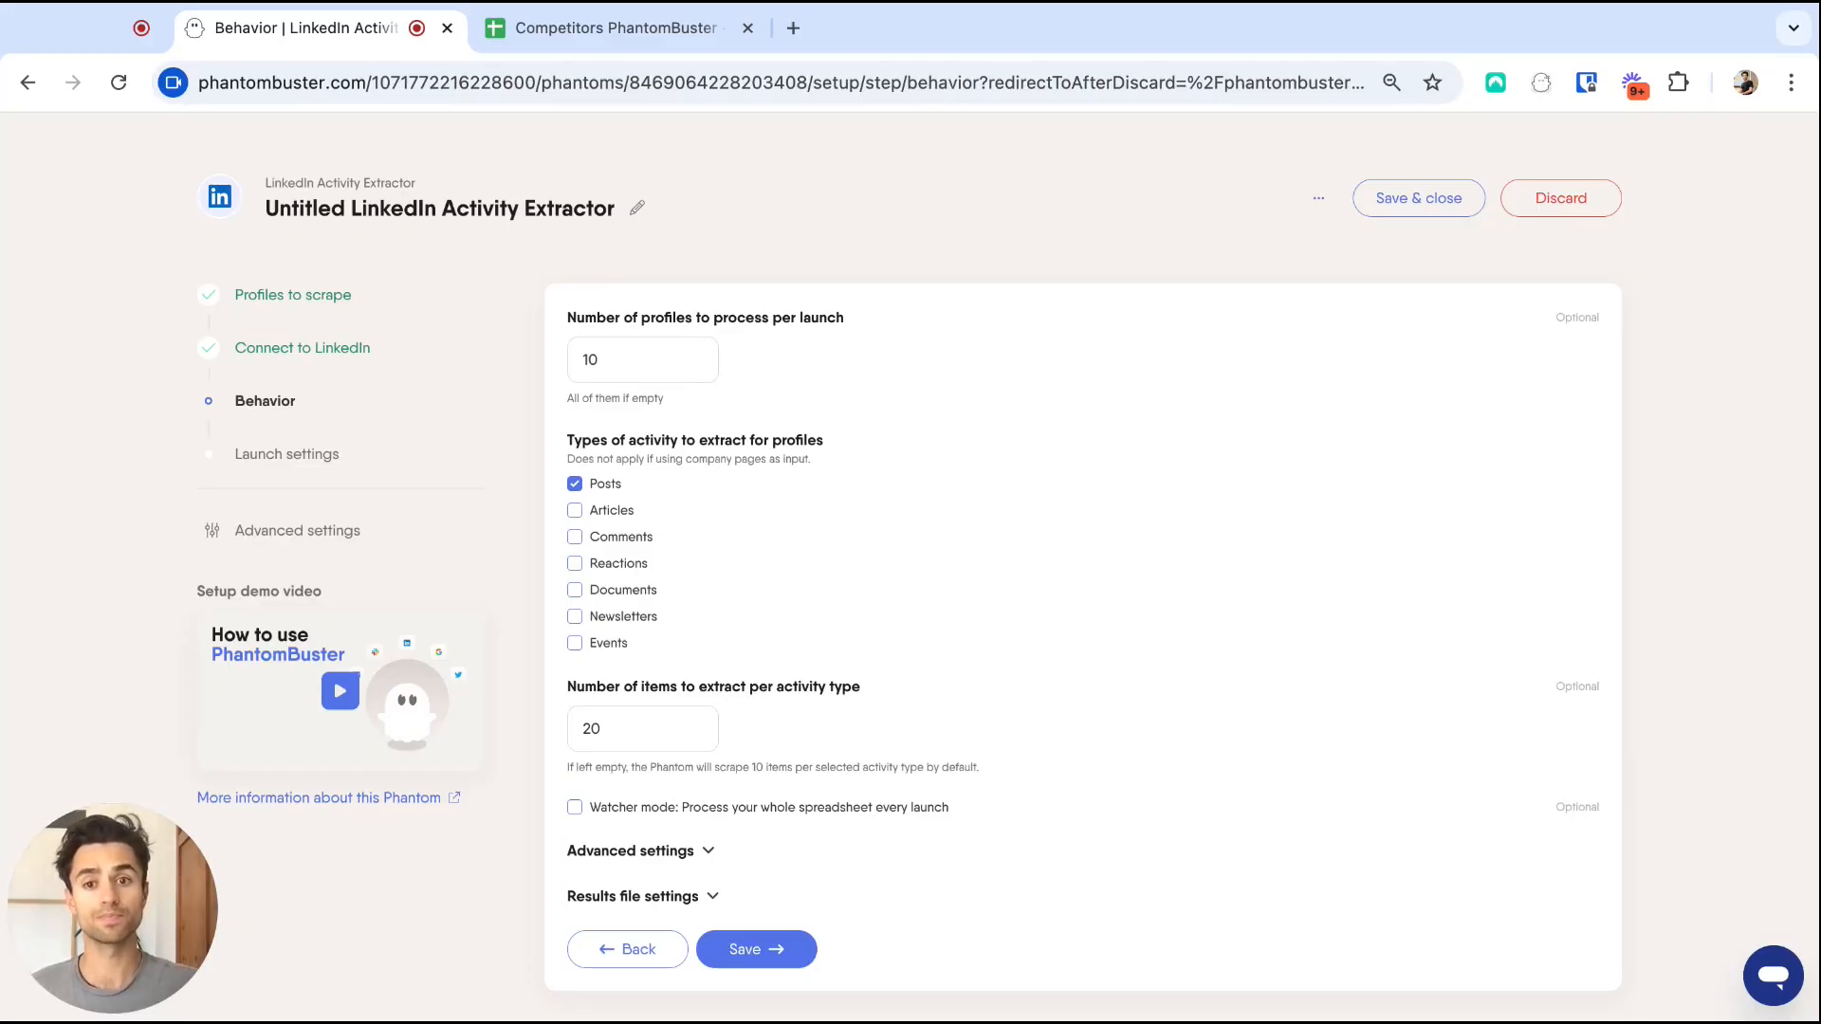
click(601, 362)
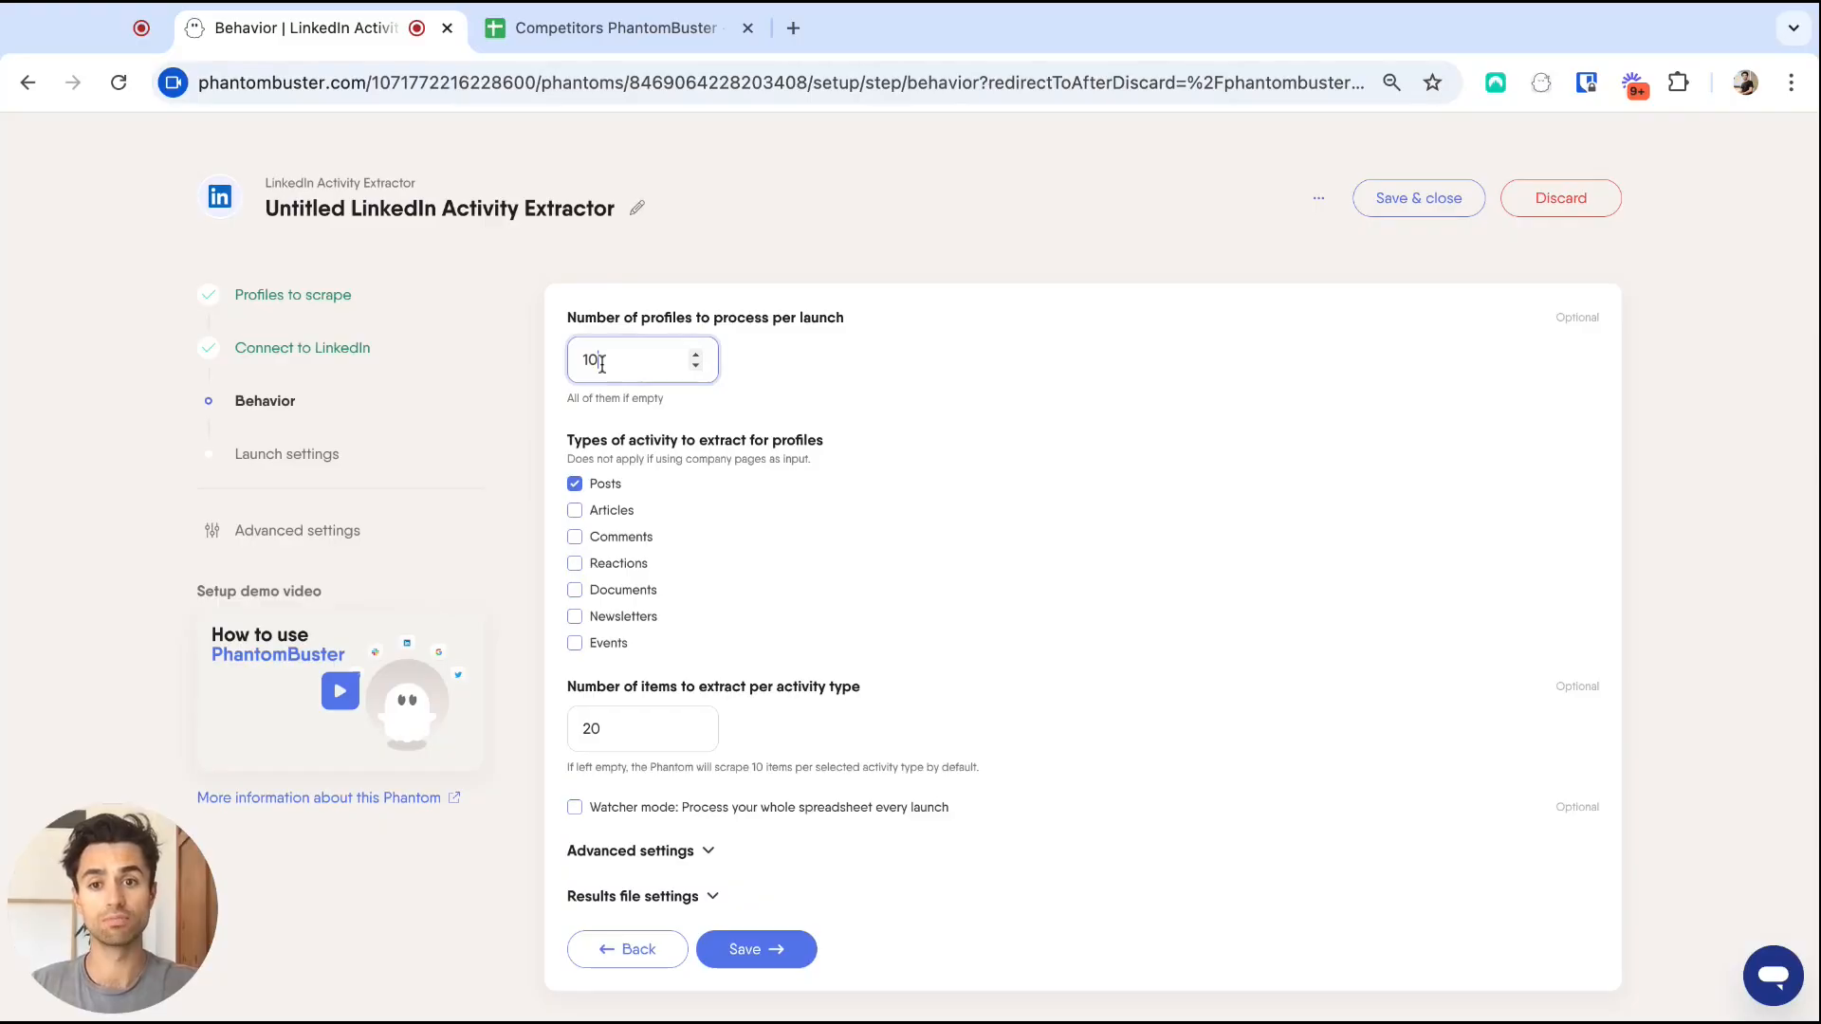
key(BackSpace)
key(BackSpace)
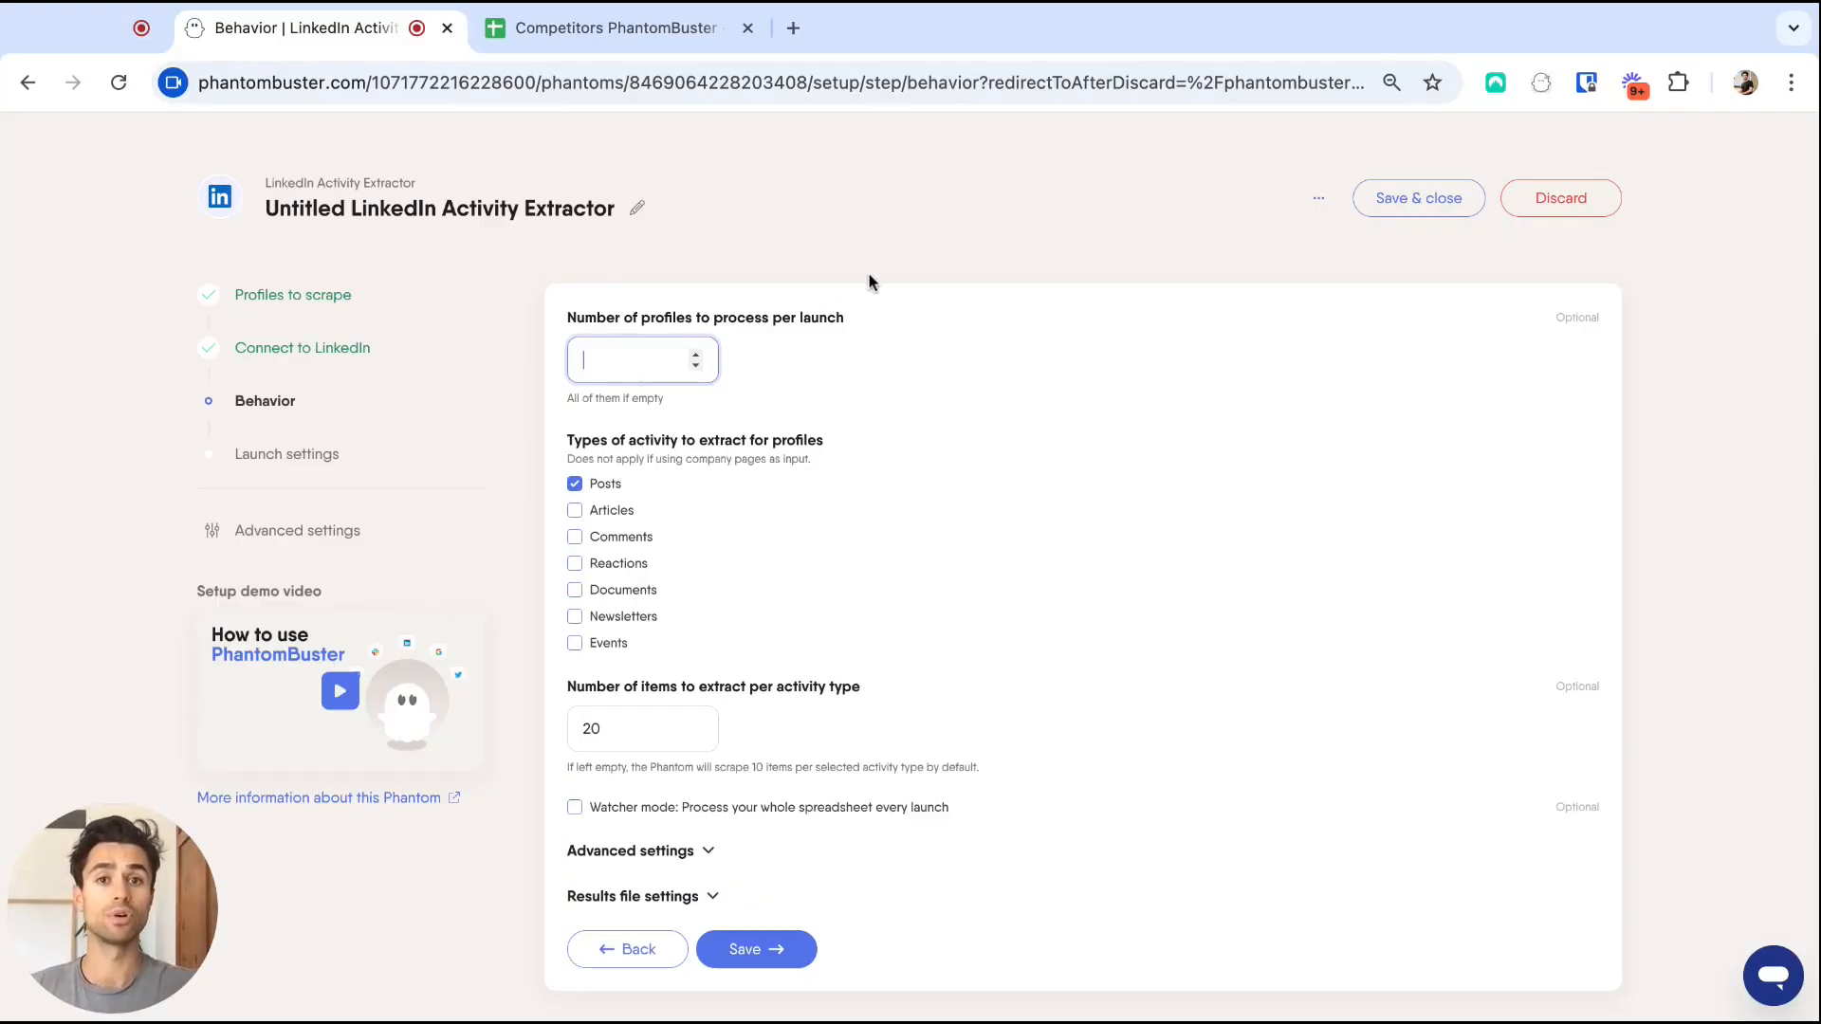
scroll(868, 281, down, 1)
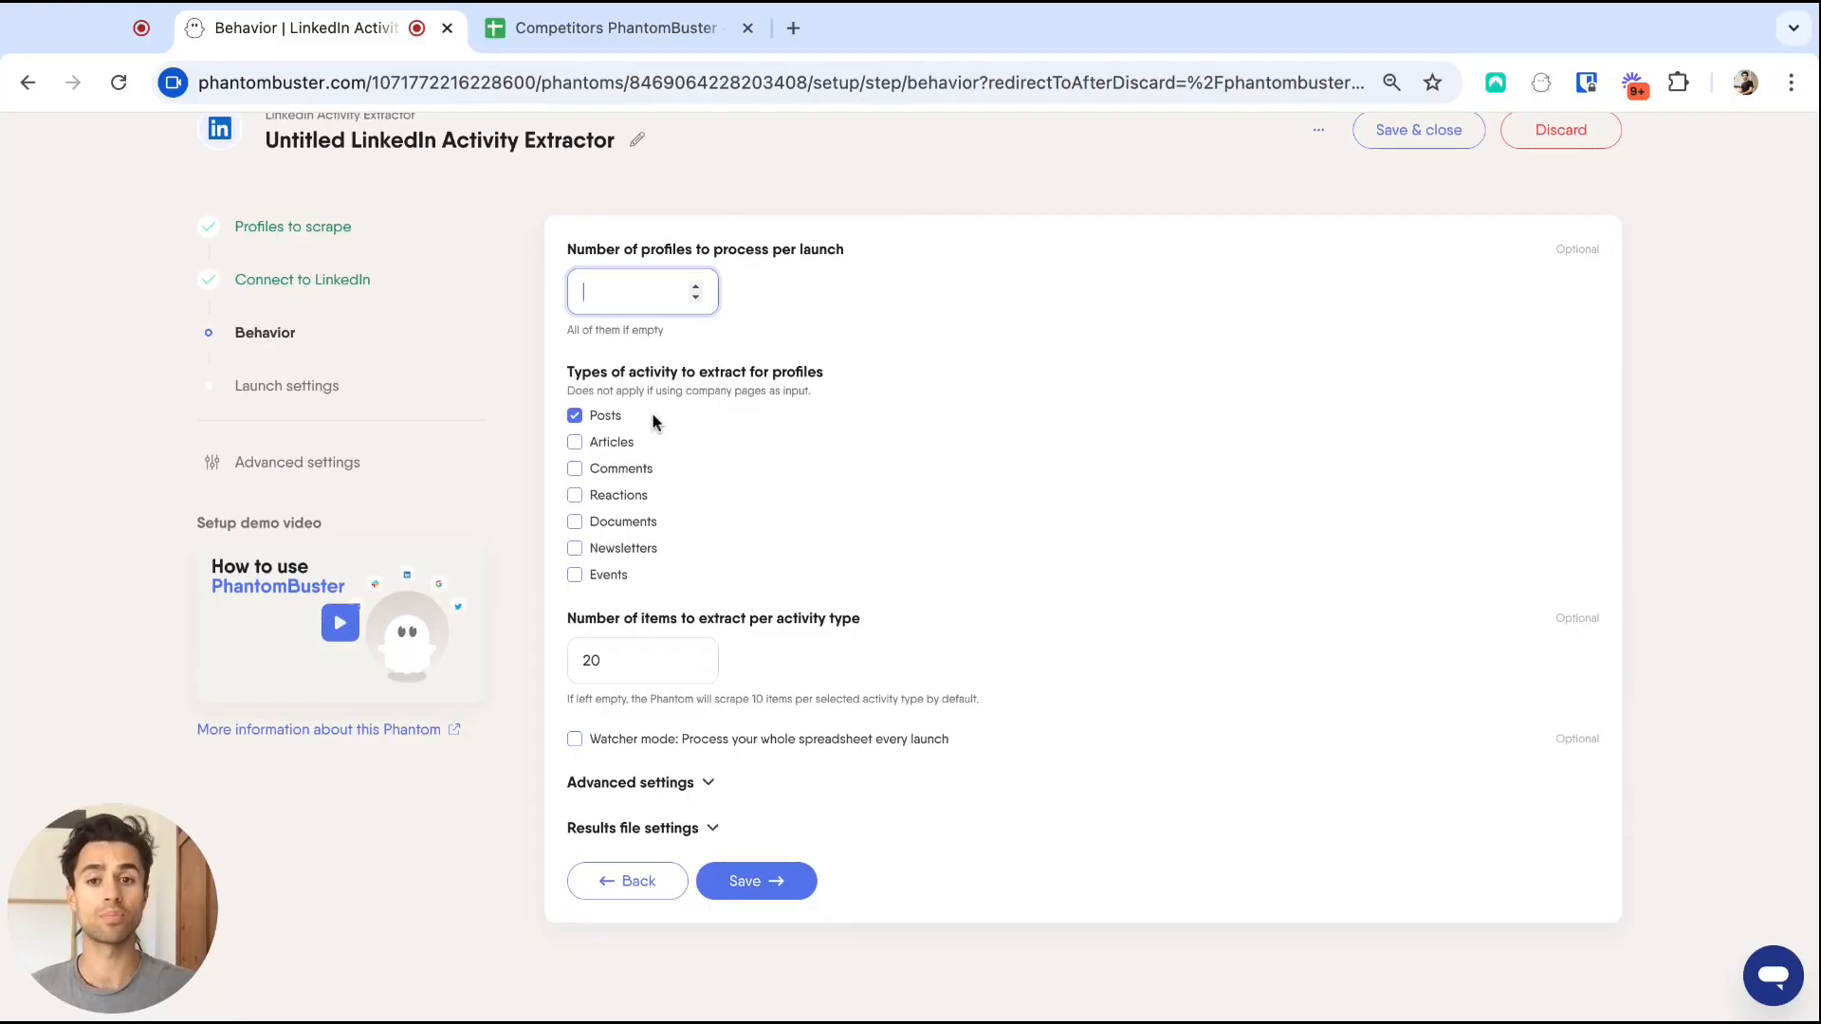
scroll(840, 538, down, 1)
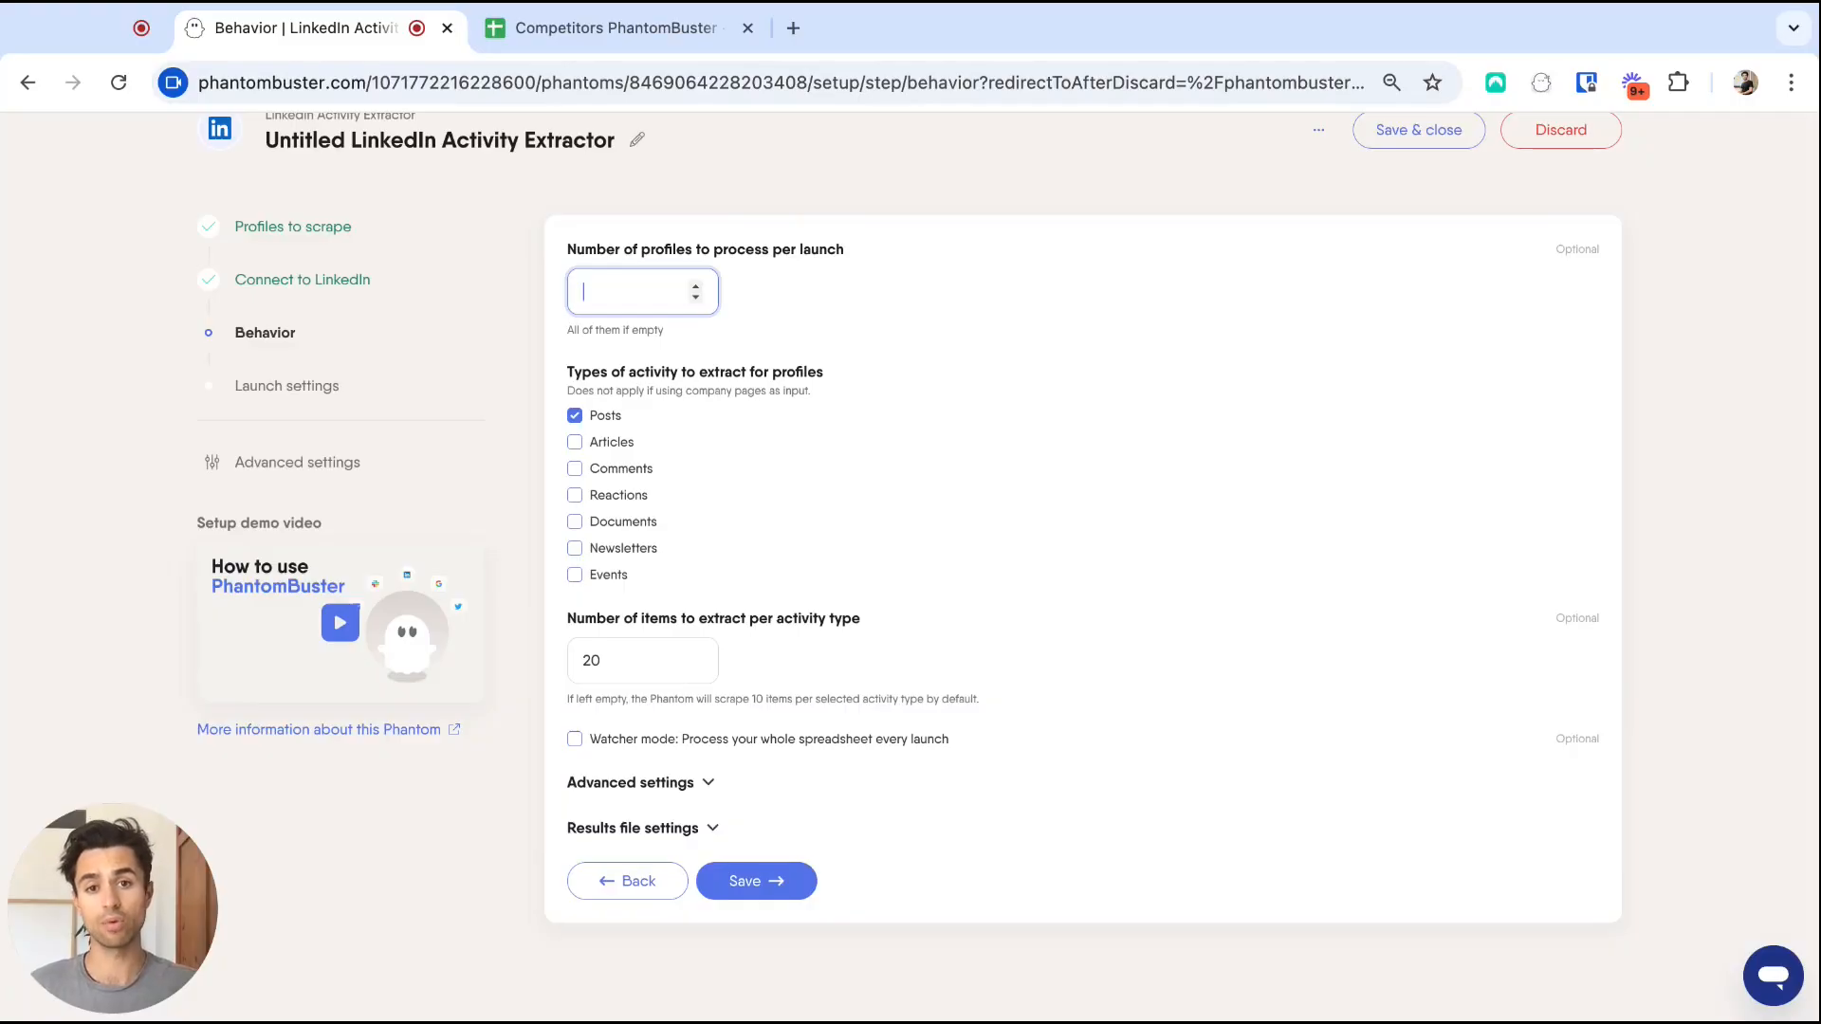
click(776, 877)
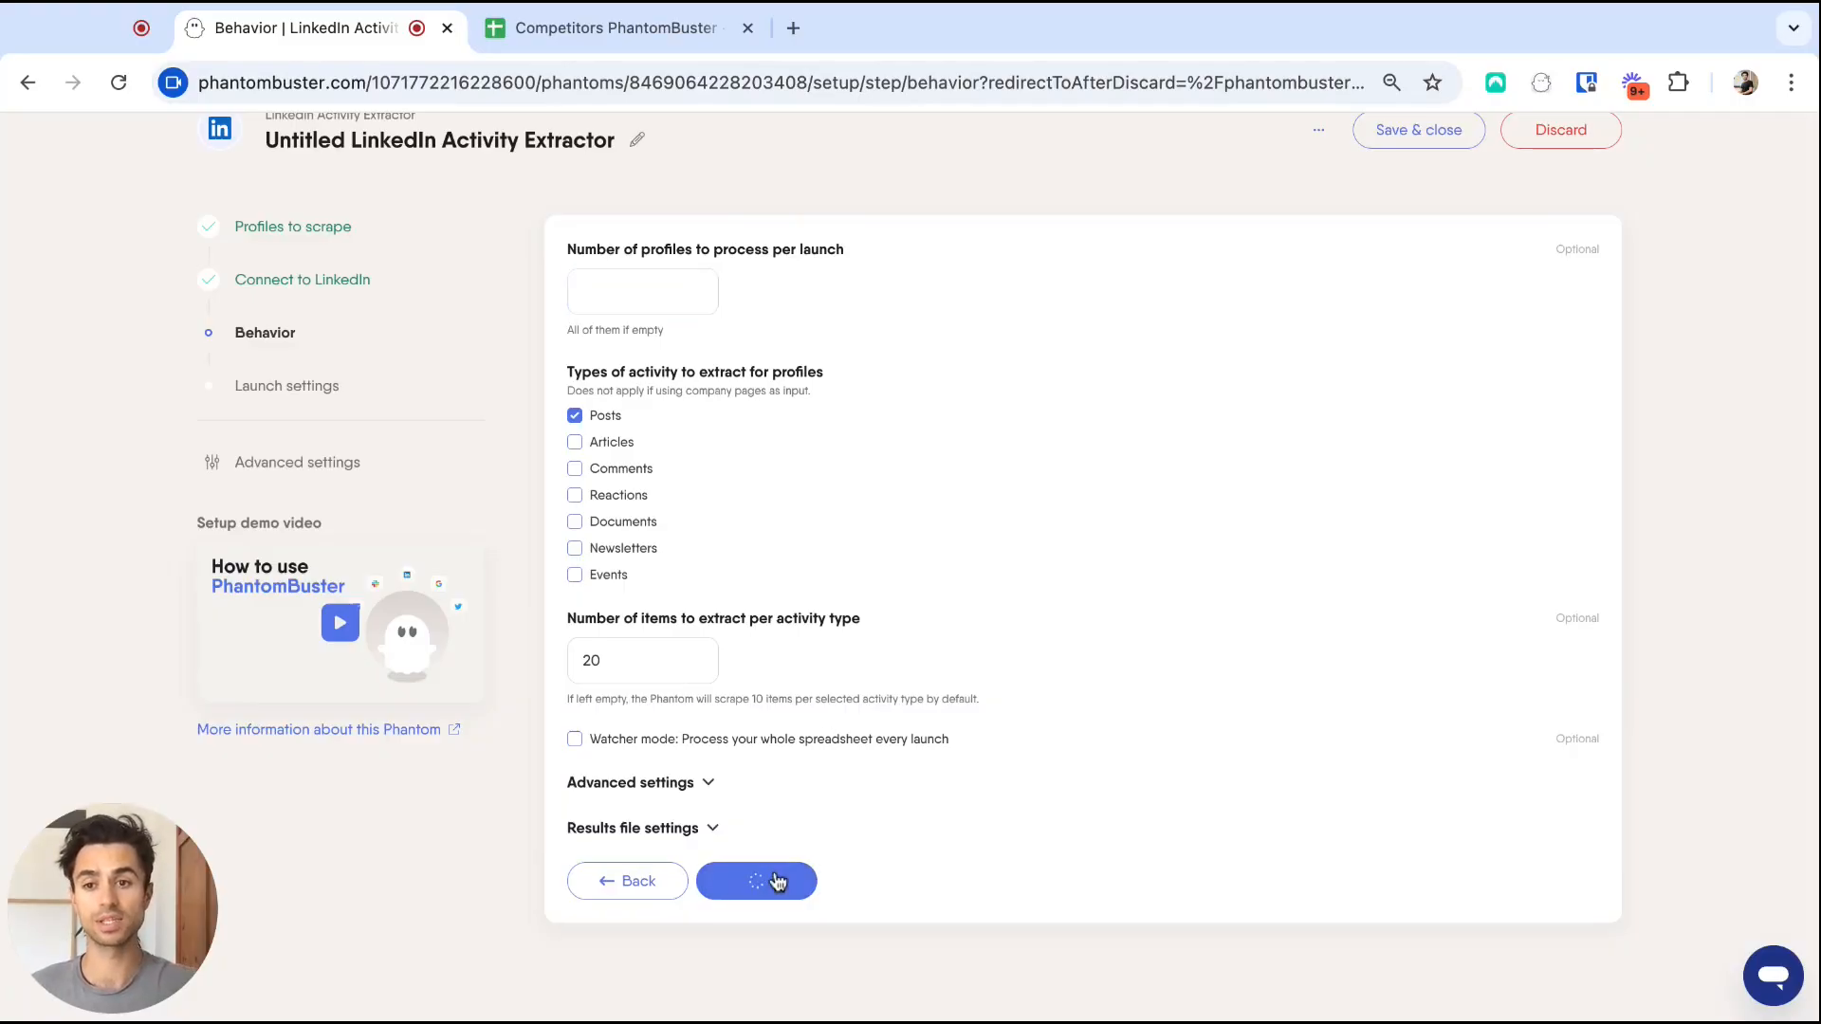
Launch Extract competitors activities once and review its 61 posts with like and comment counts.
click(785, 664)
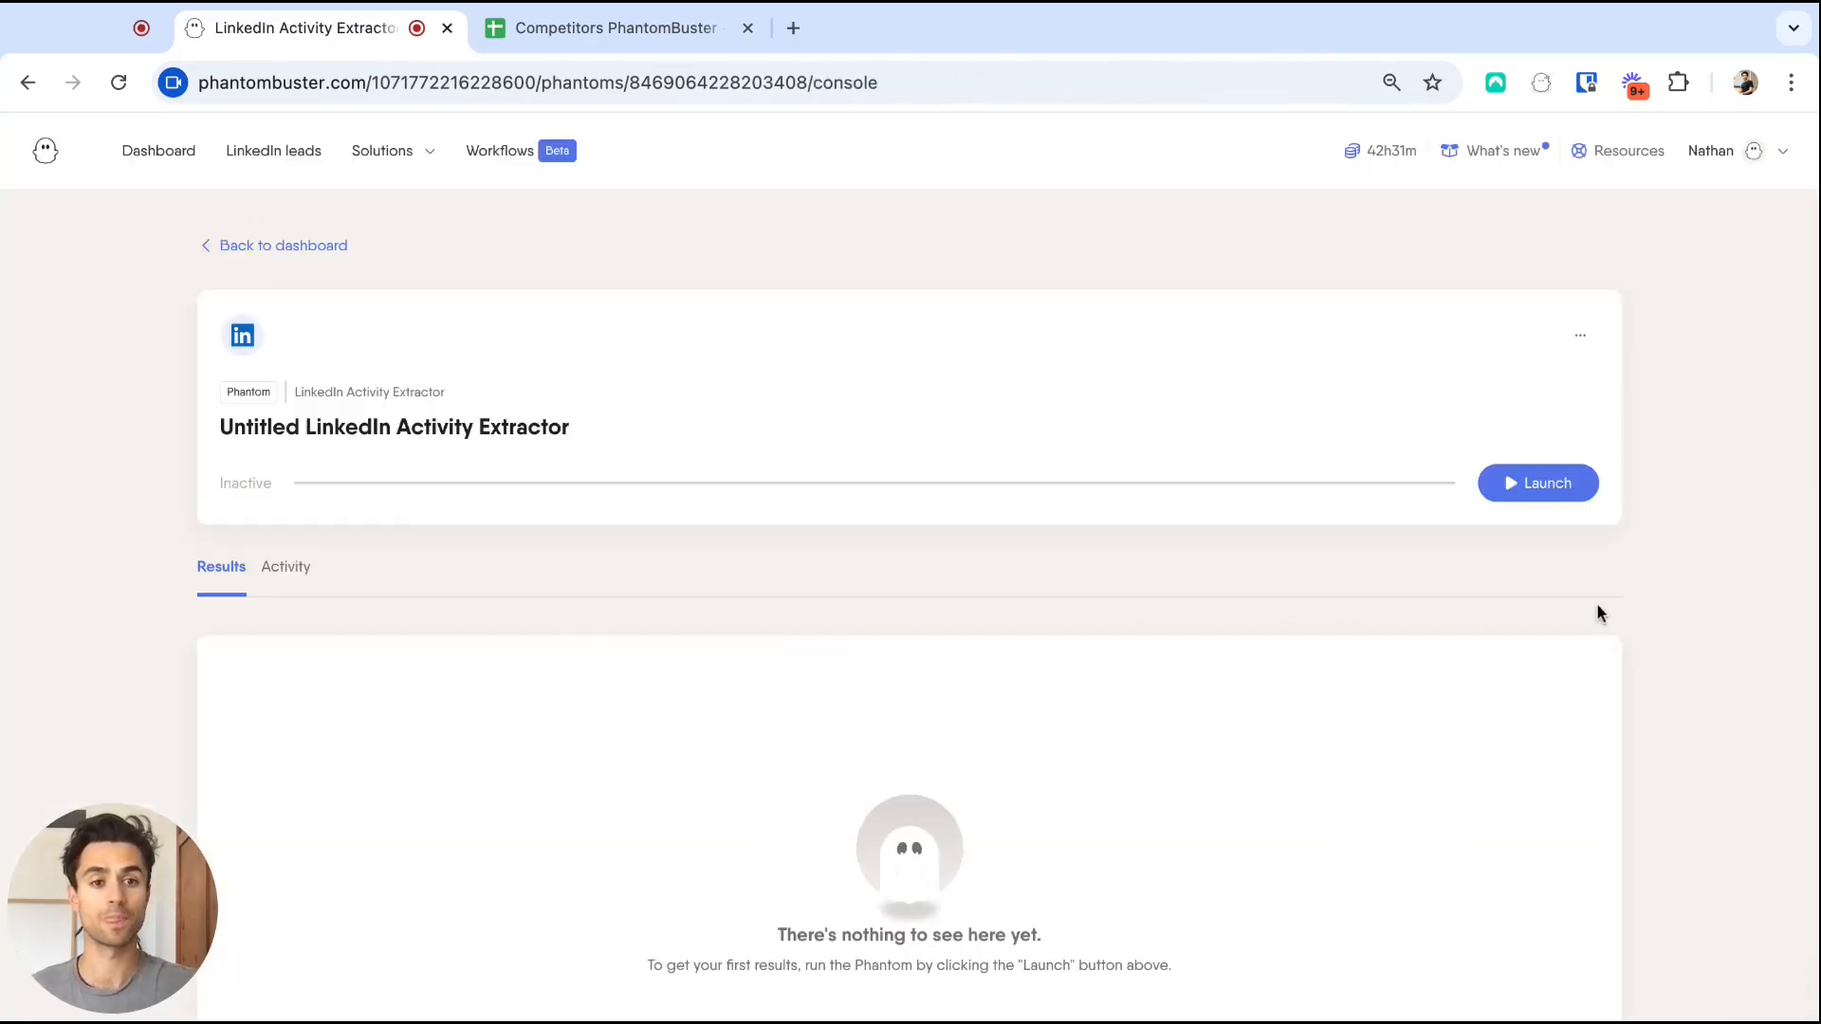
click(1529, 485)
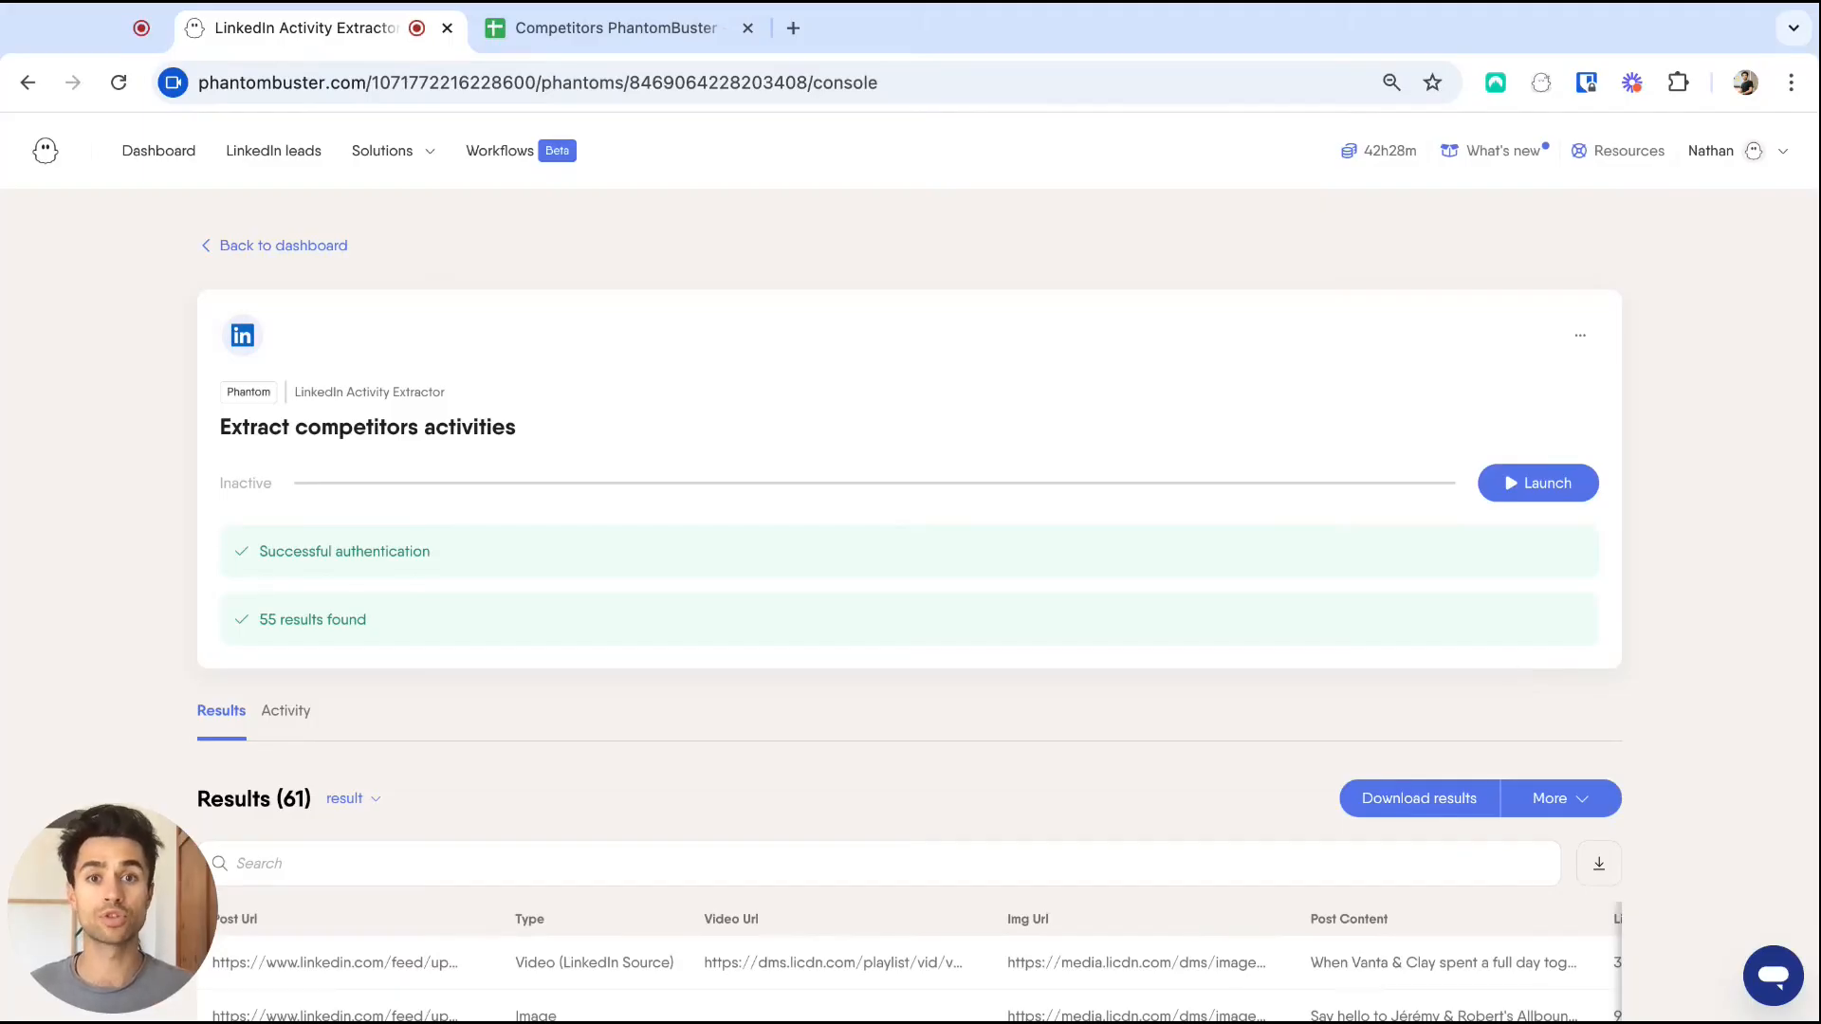
scroll(1588, 674, down, 5)
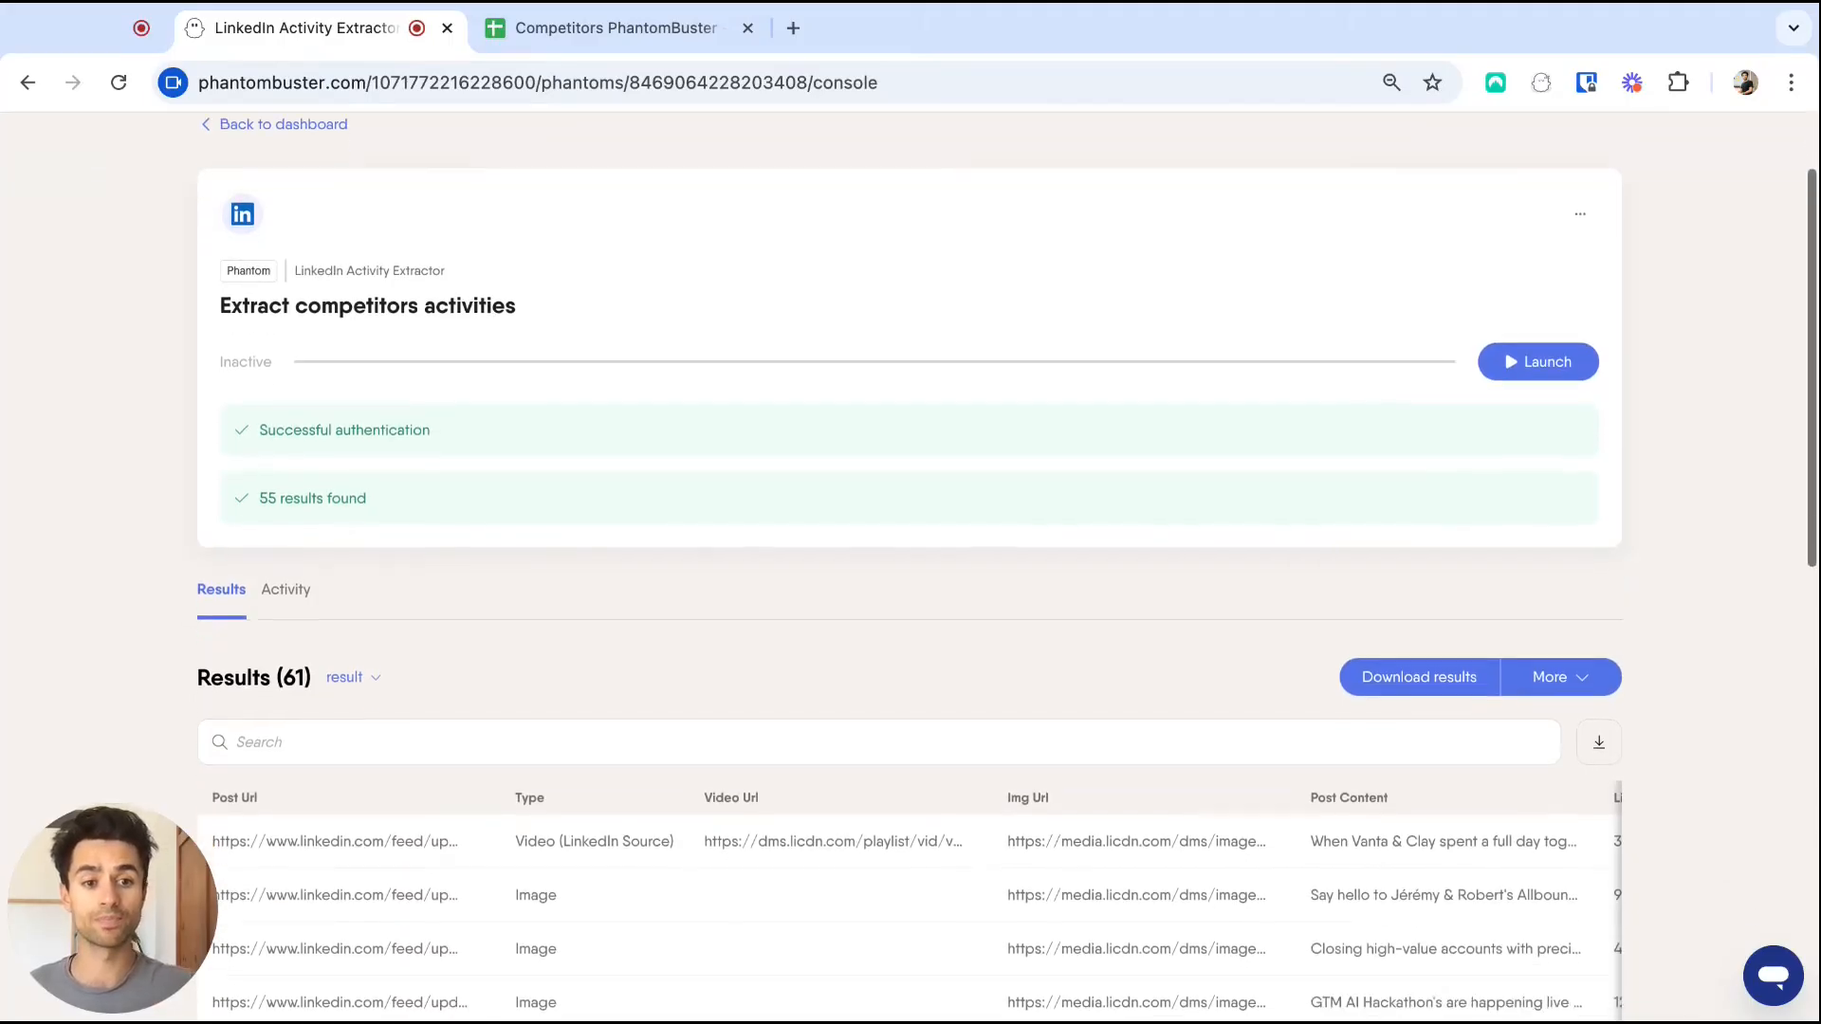
scroll(1671, 751, down, 1)
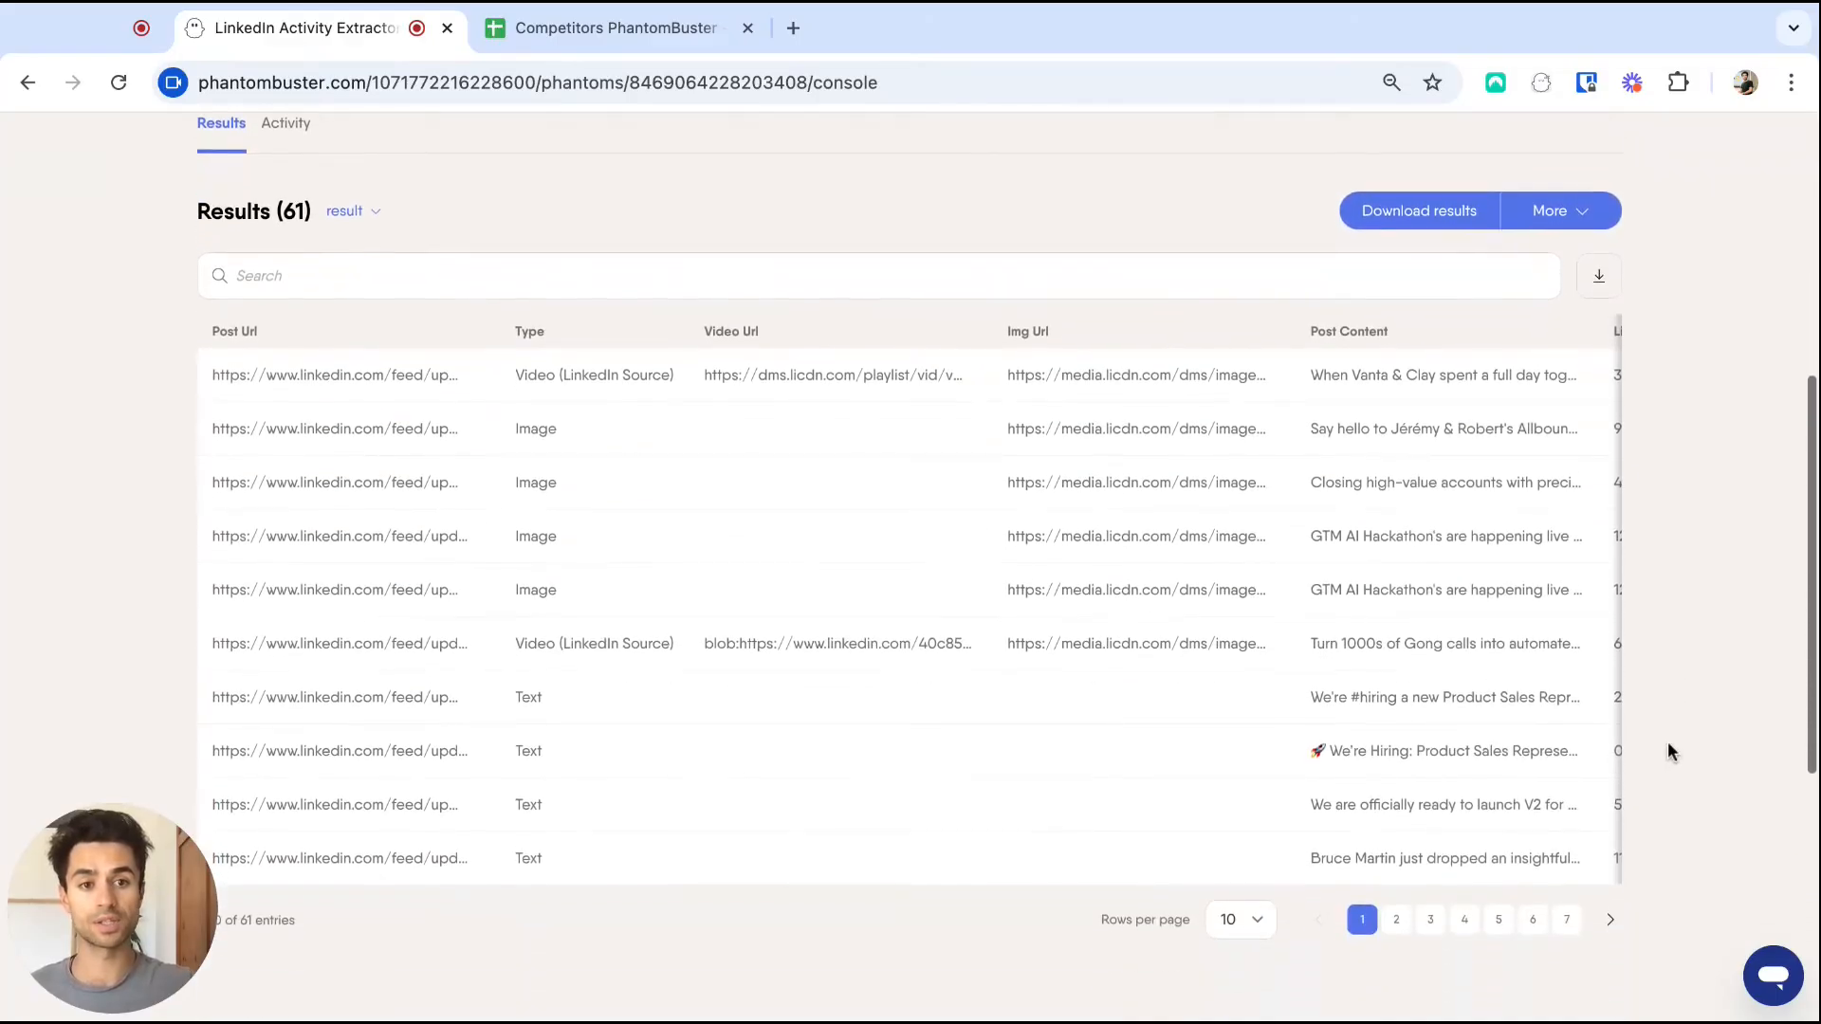
scroll(1500, 402, right, 1)
scroll(1500, 402, right, 5)
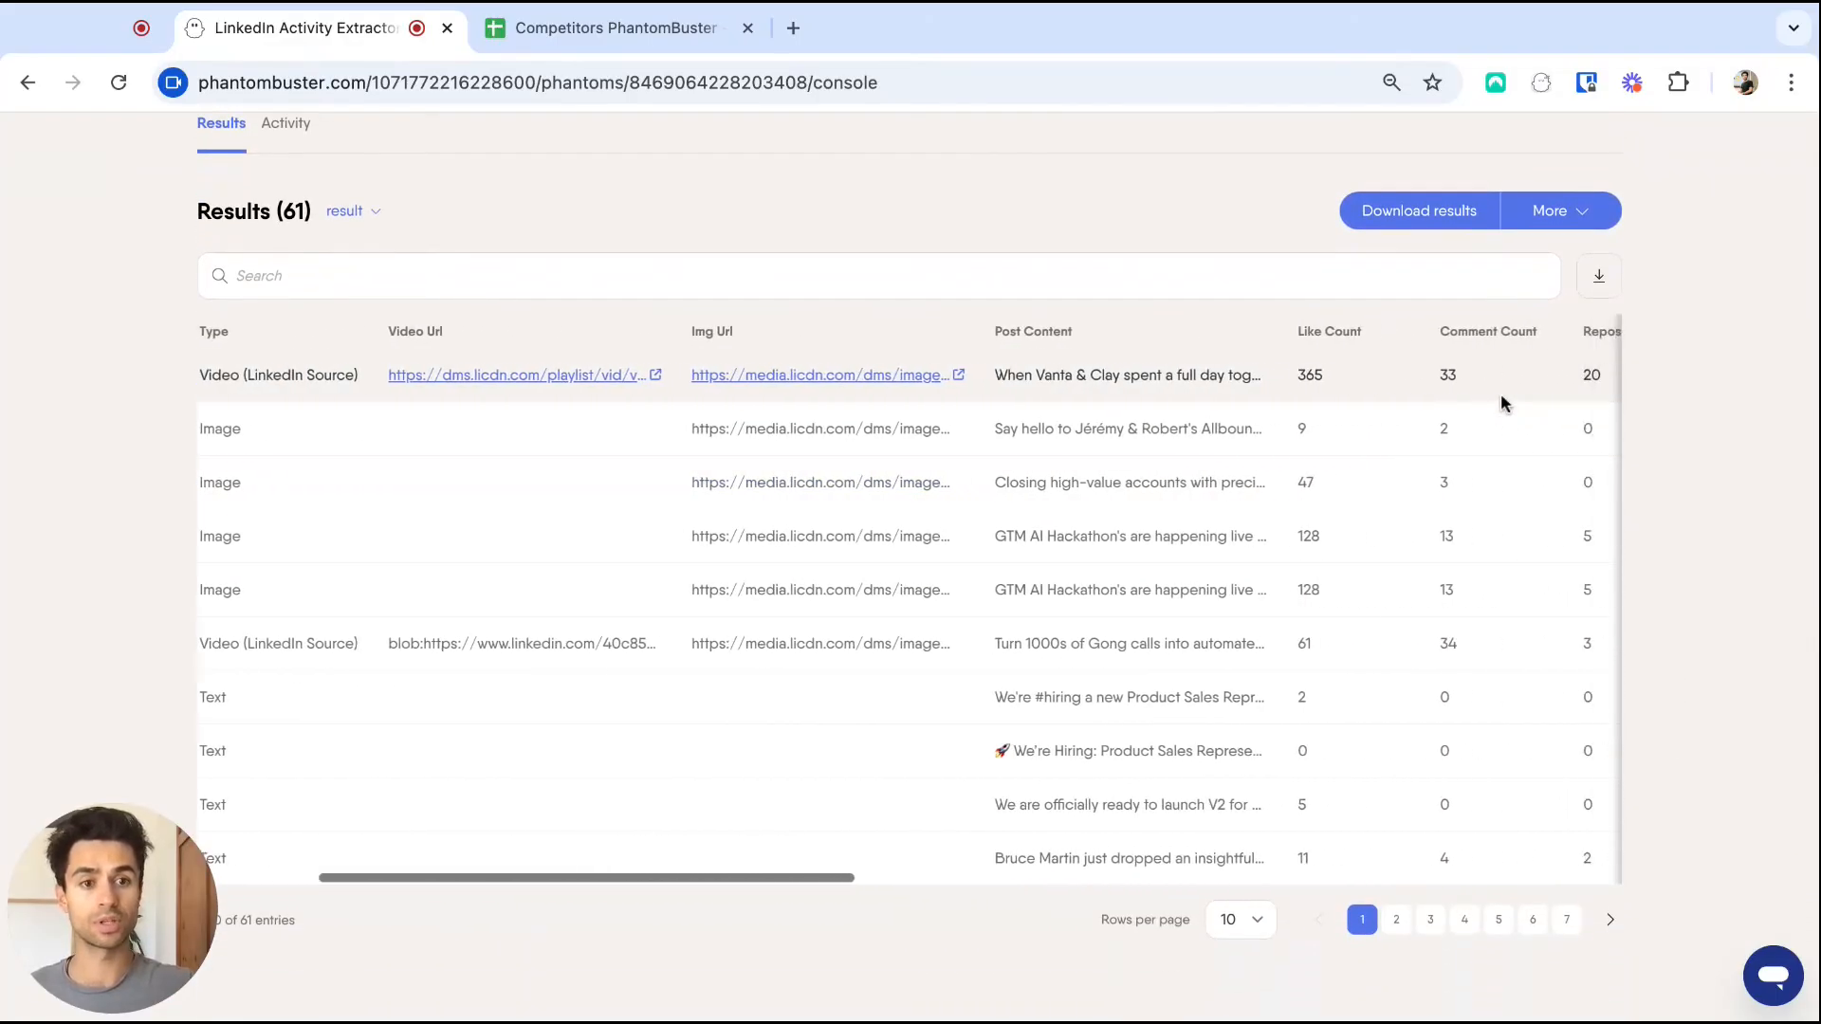
scroll(1451, 403, right, 1)
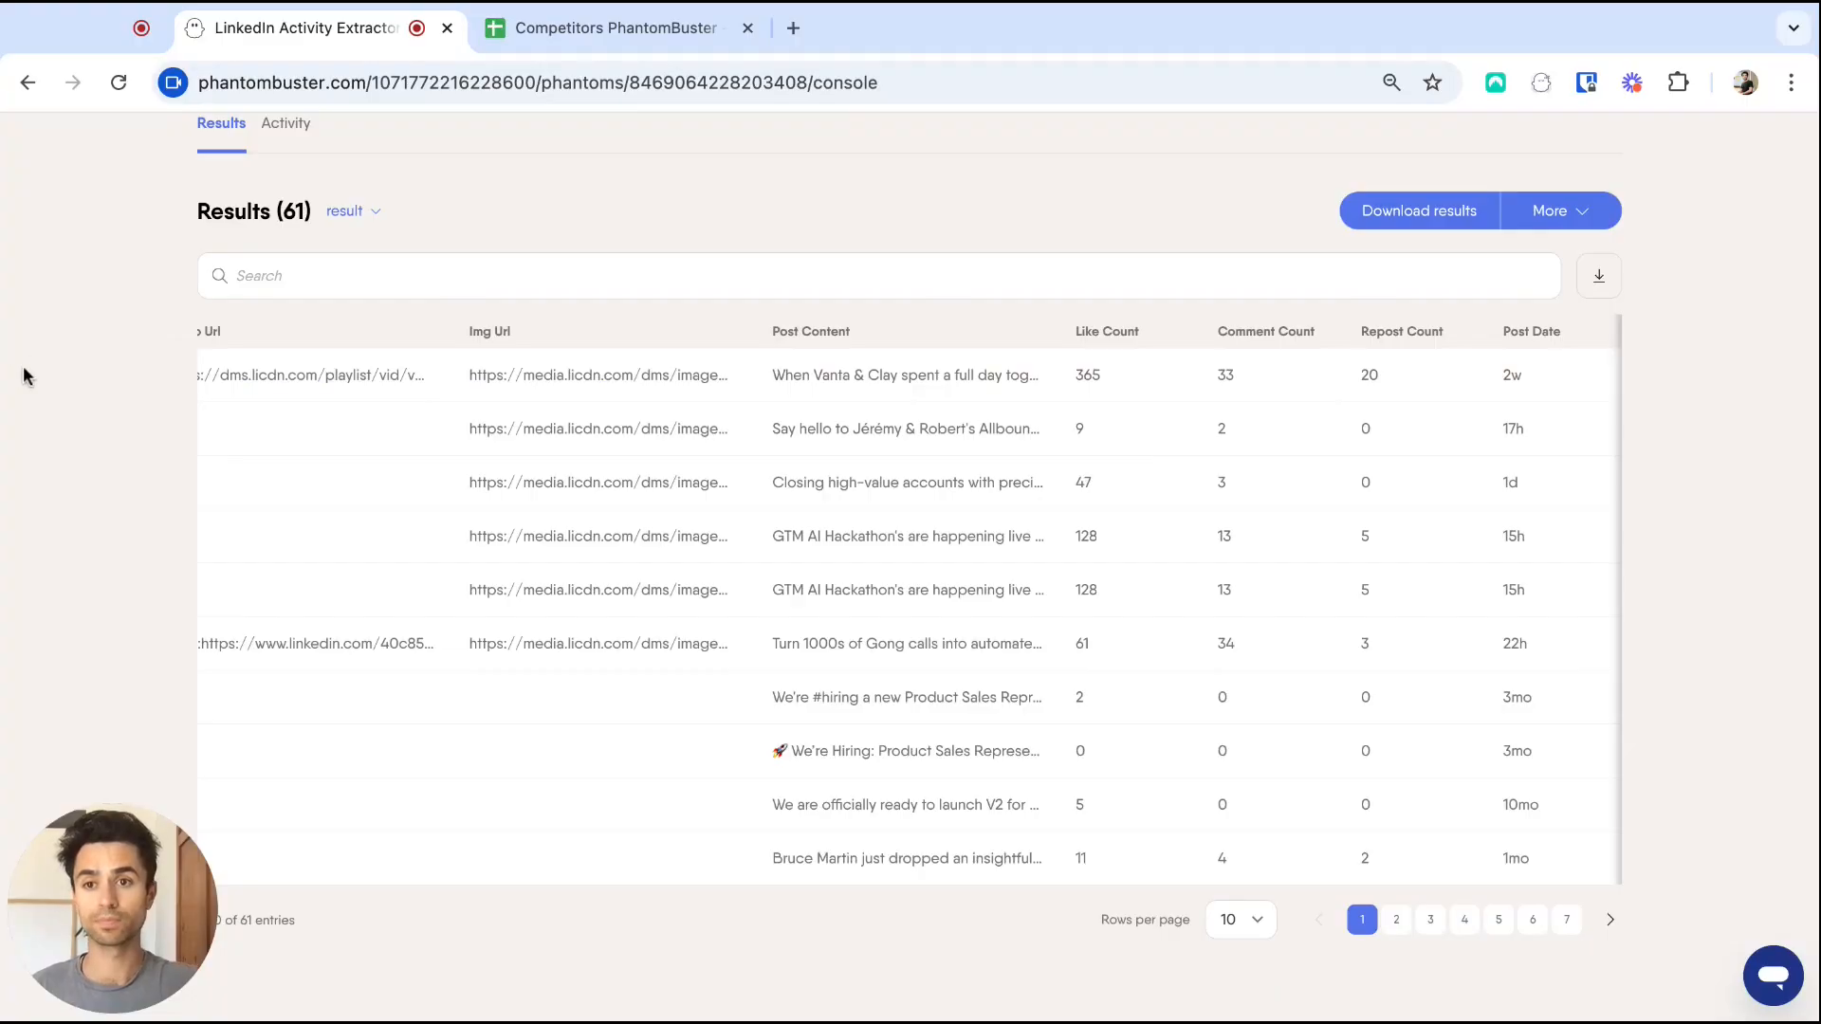
scroll(23, 366, up, 6)
Search the LinkedIn store for 'likers' and start the LinkedIn Post Likers Export.
click(420, 150)
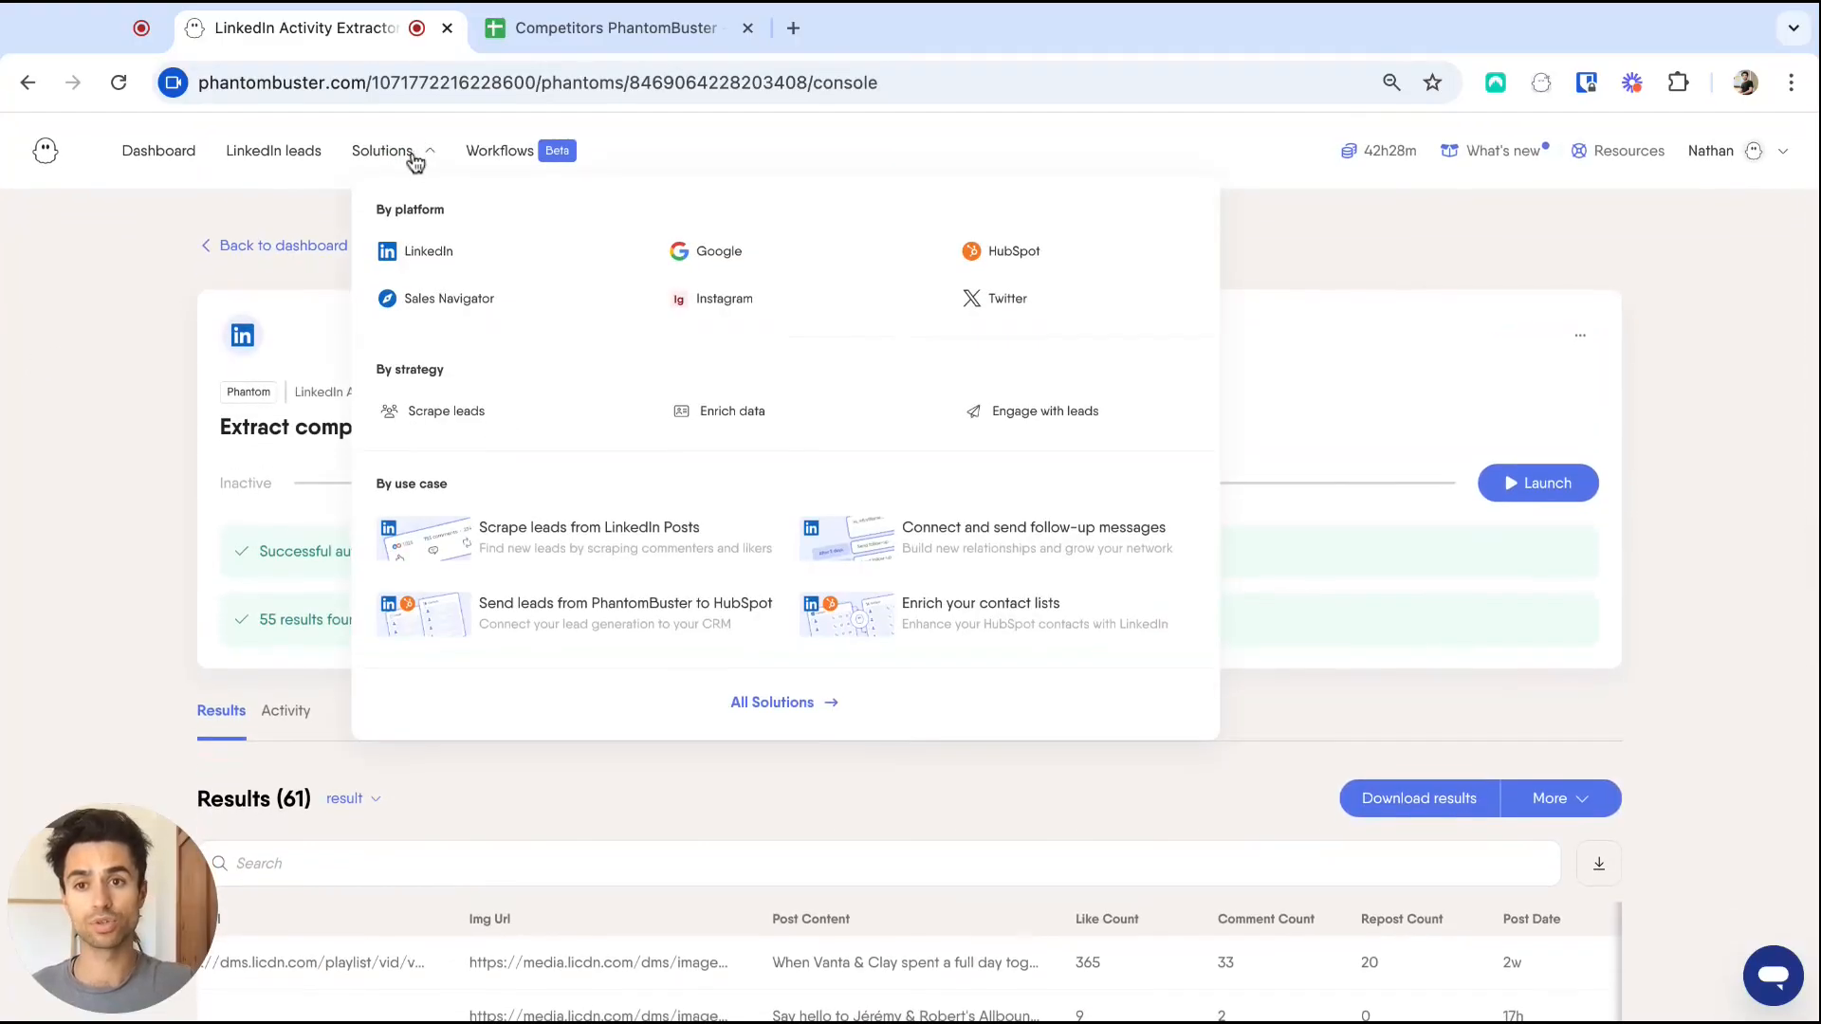
click(439, 267)
text(likers)
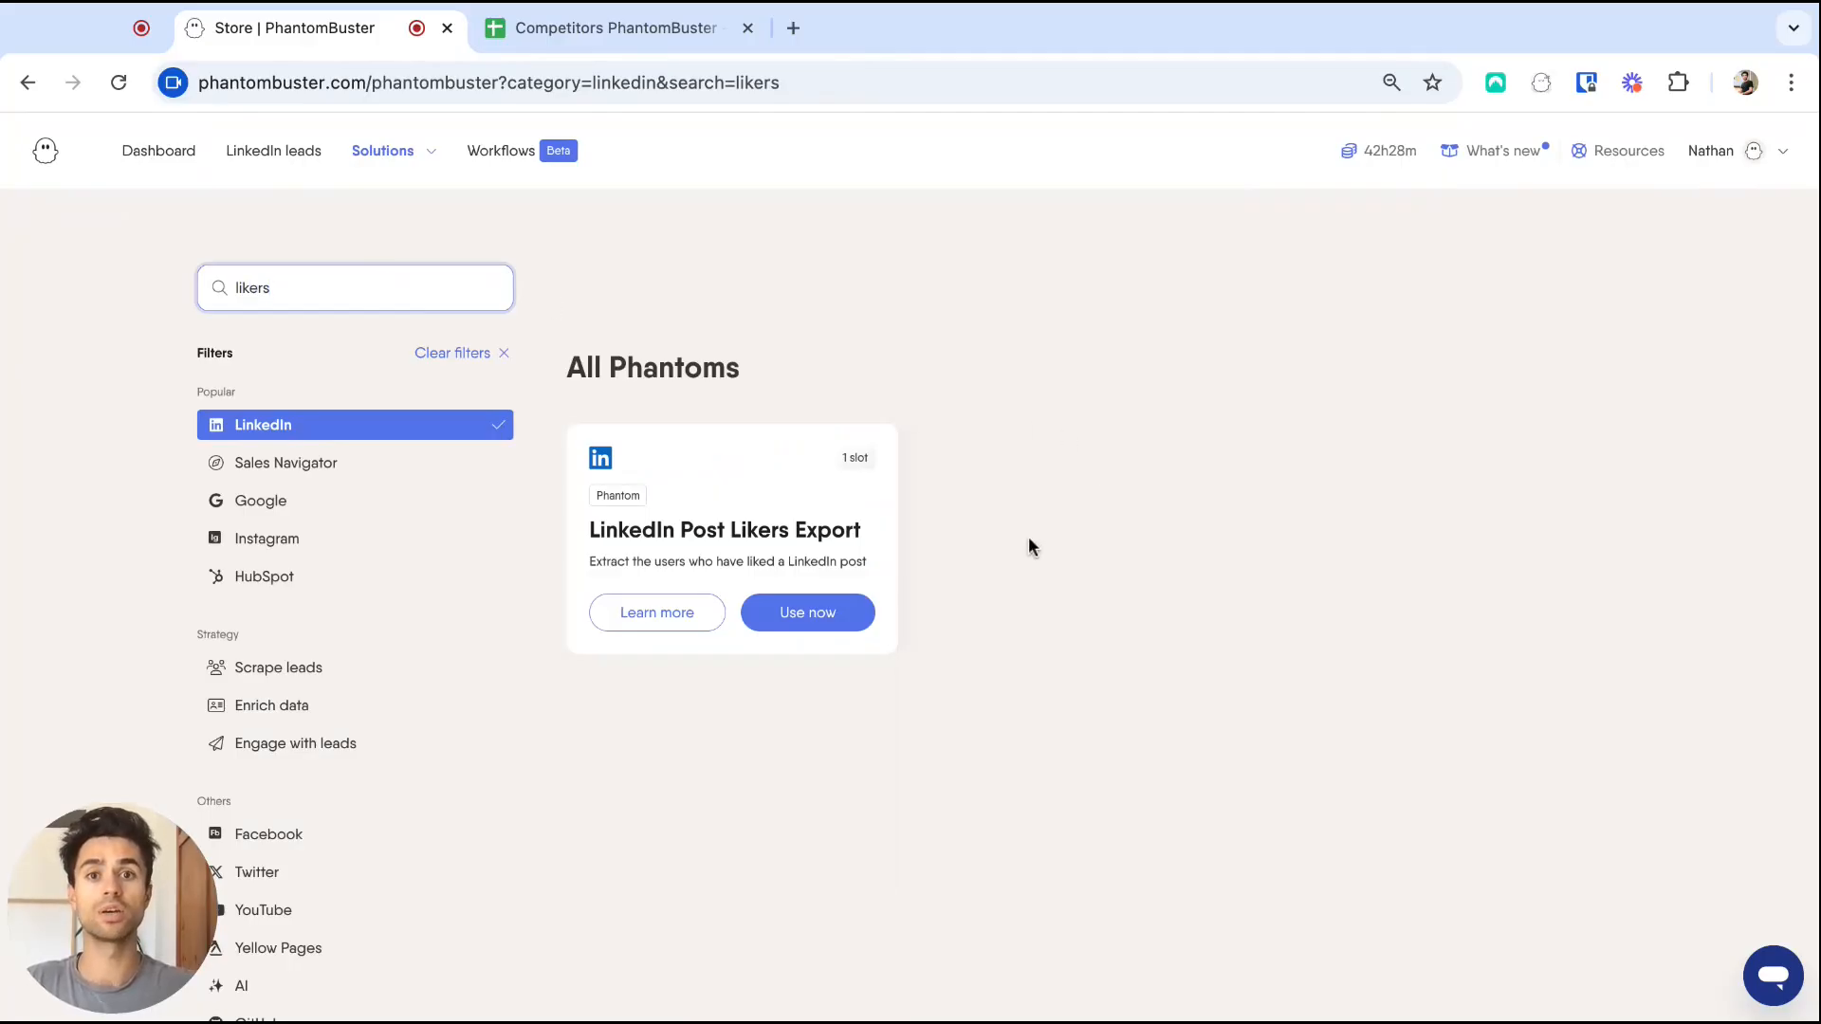
click(830, 616)
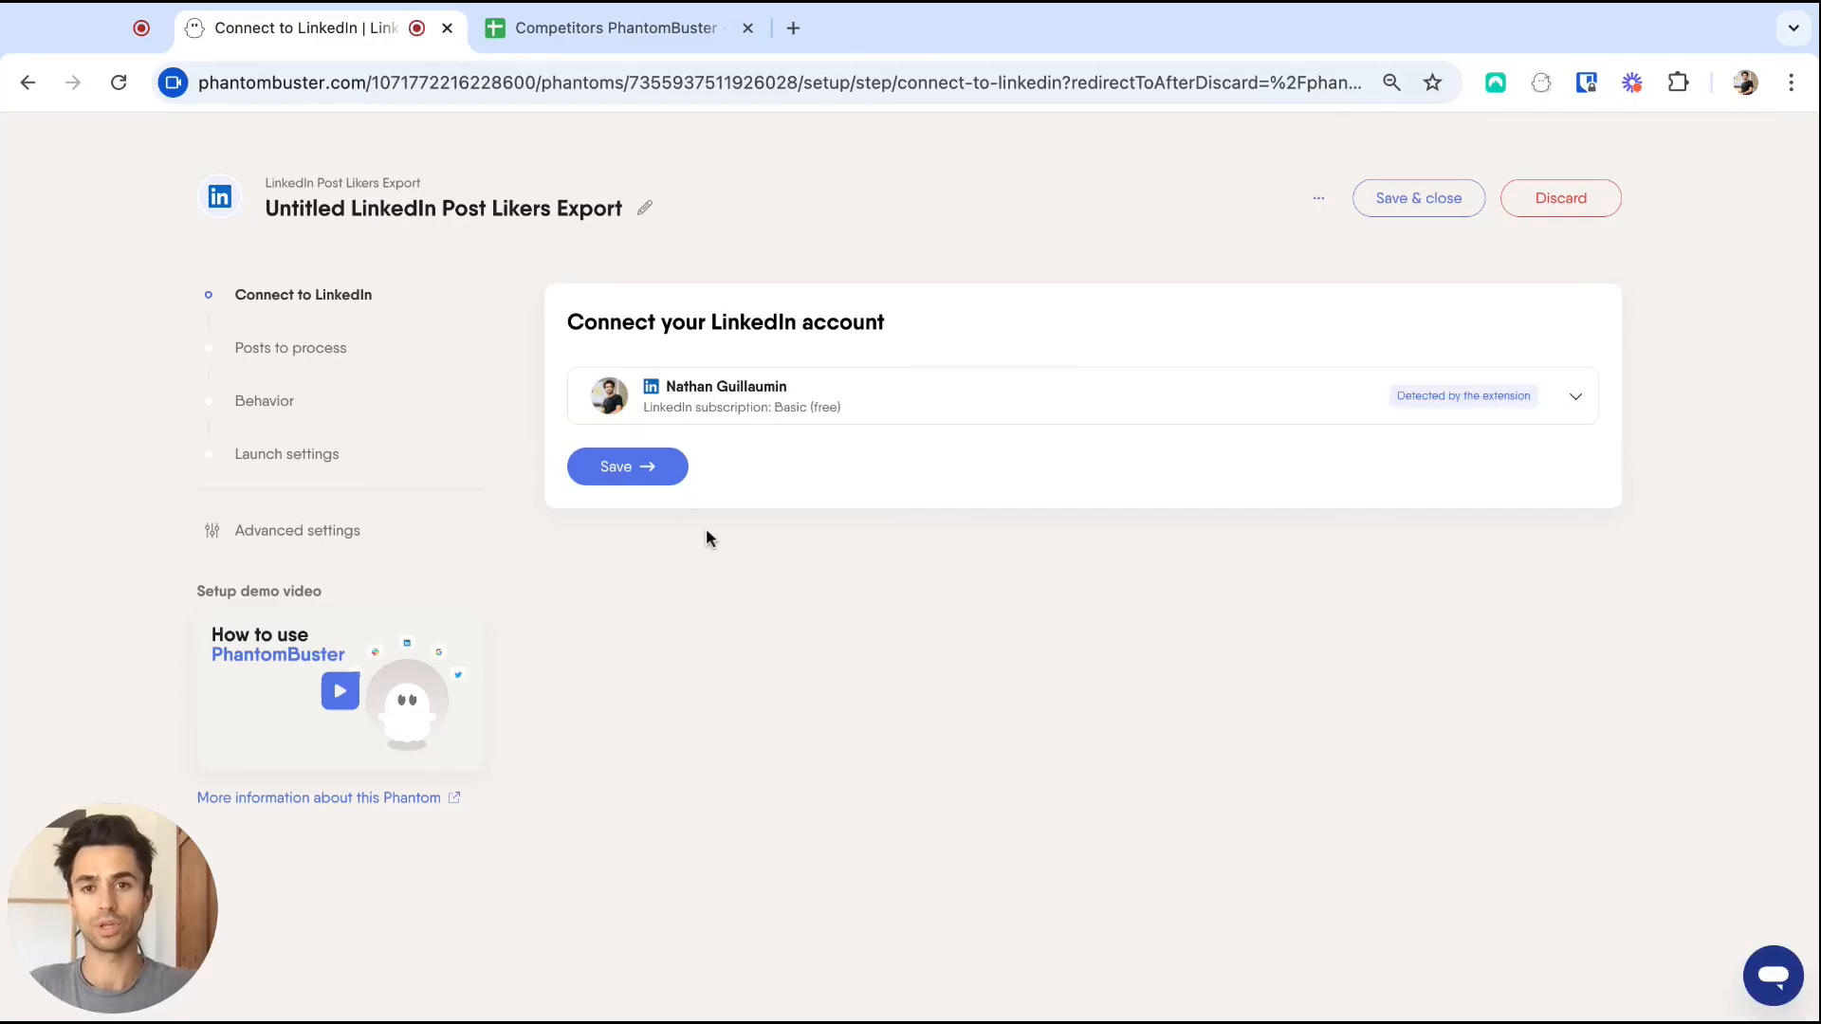
Feed it posts from the Extract competitors activities result.csv and save the remaining settings.
click(628, 469)
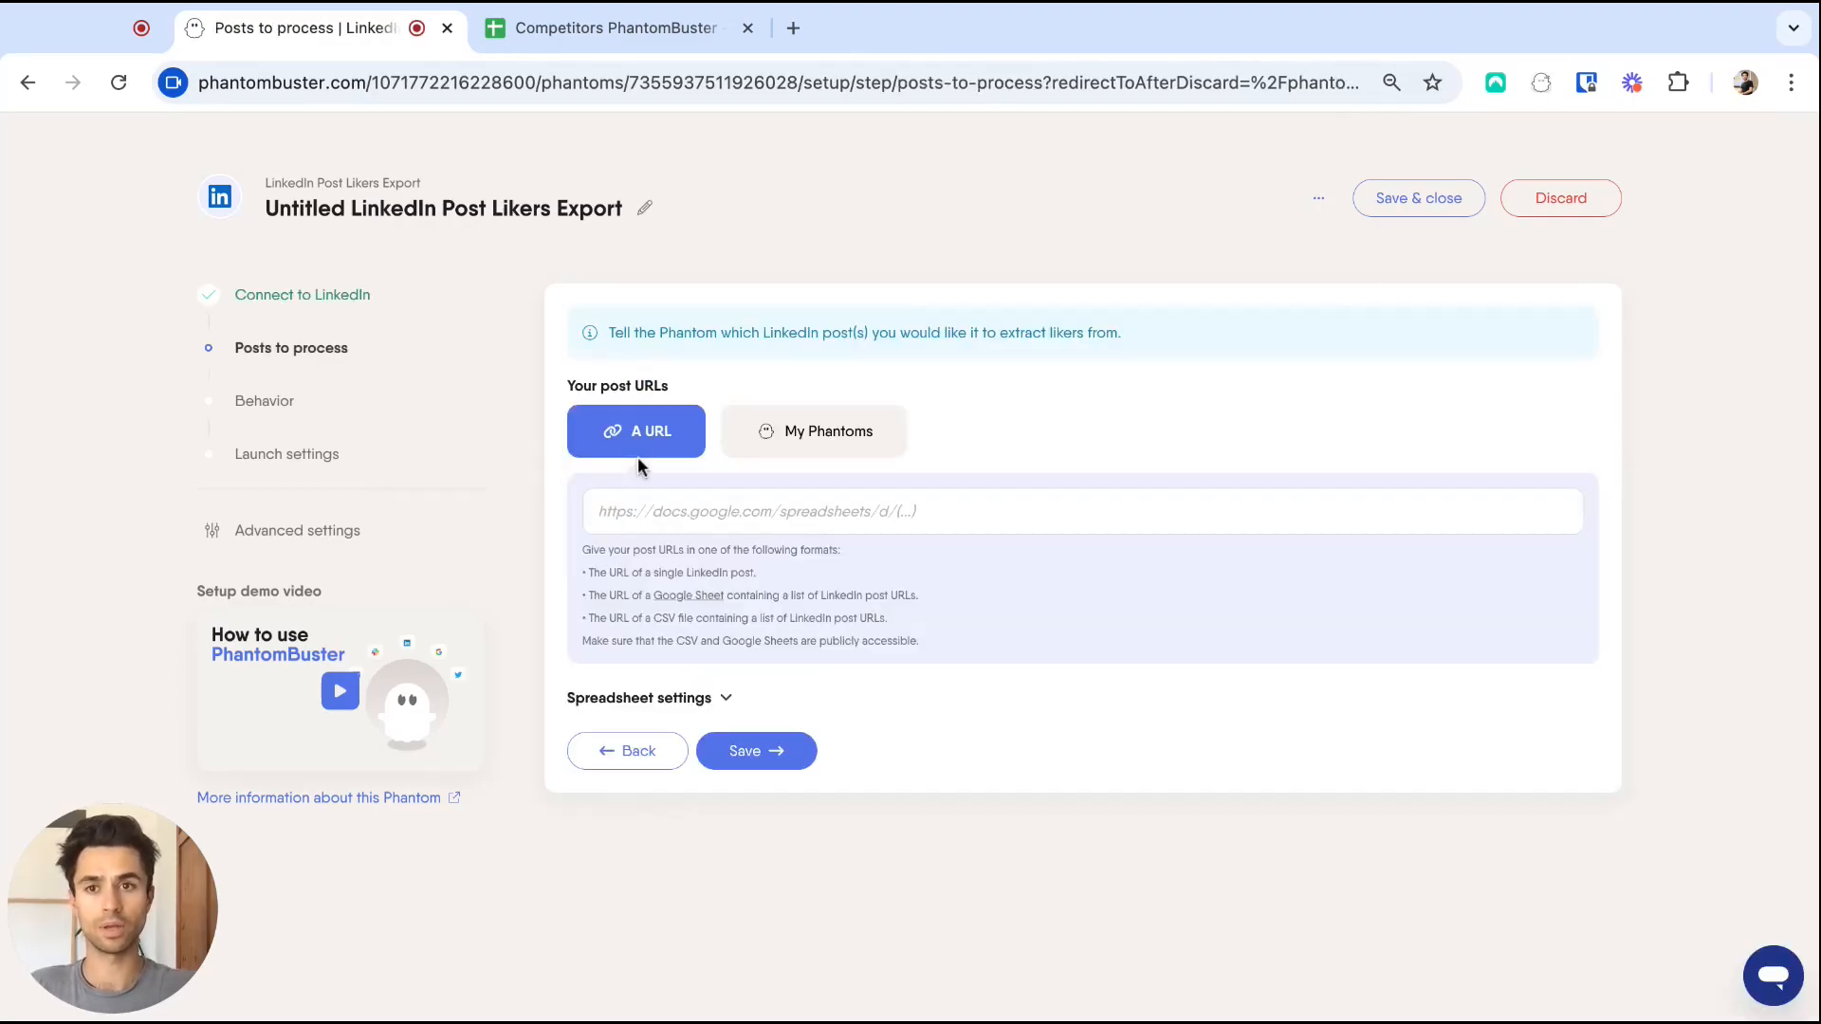
click(807, 450)
click(795, 512)
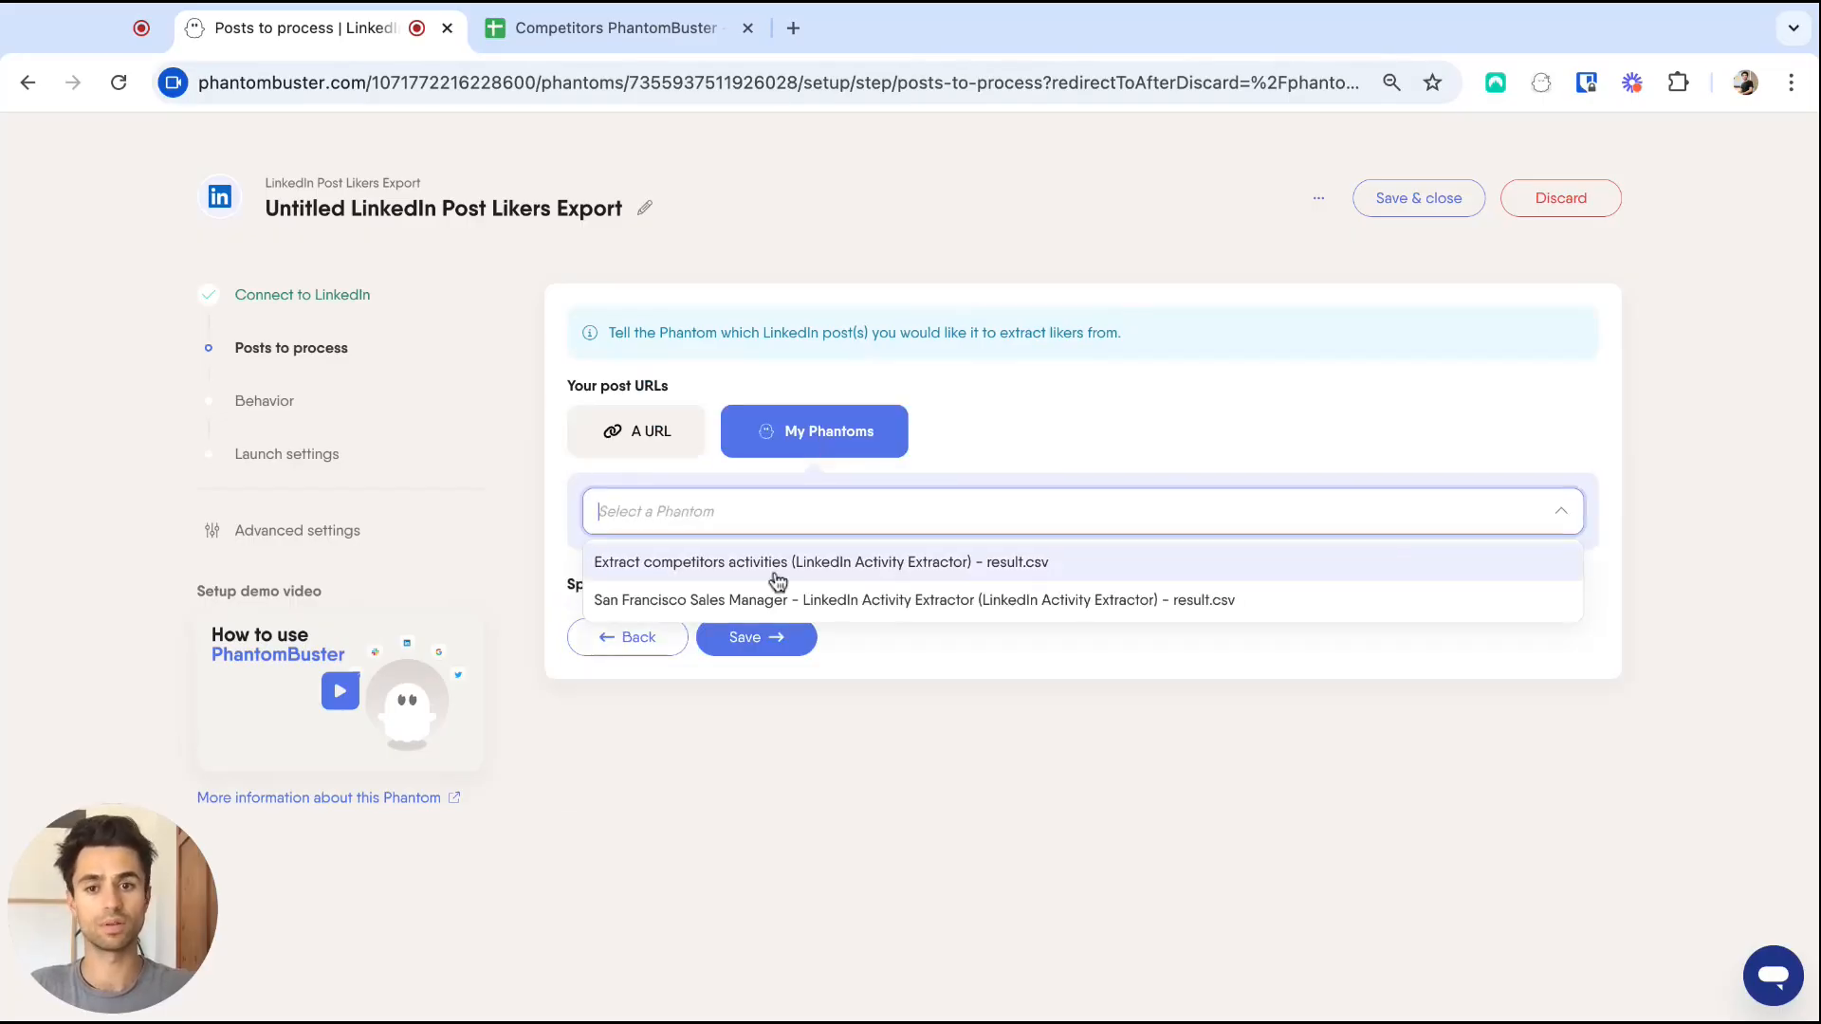
click(822, 572)
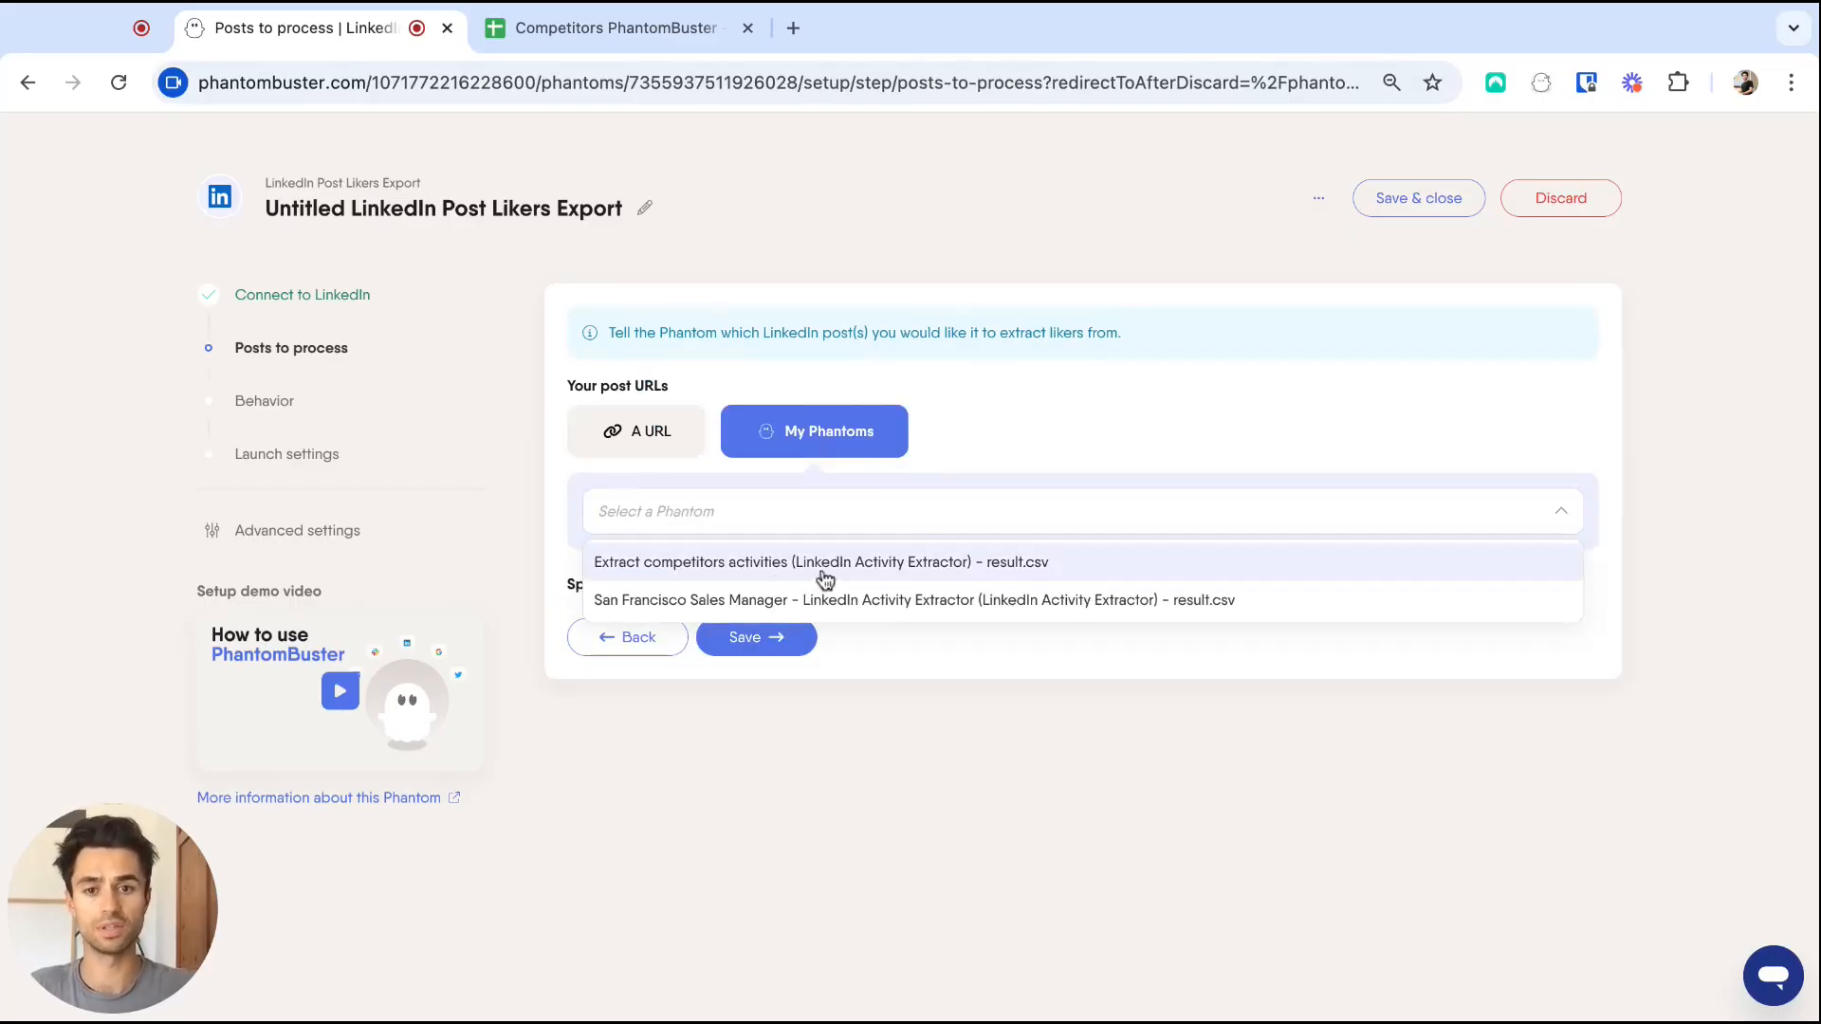
click(775, 641)
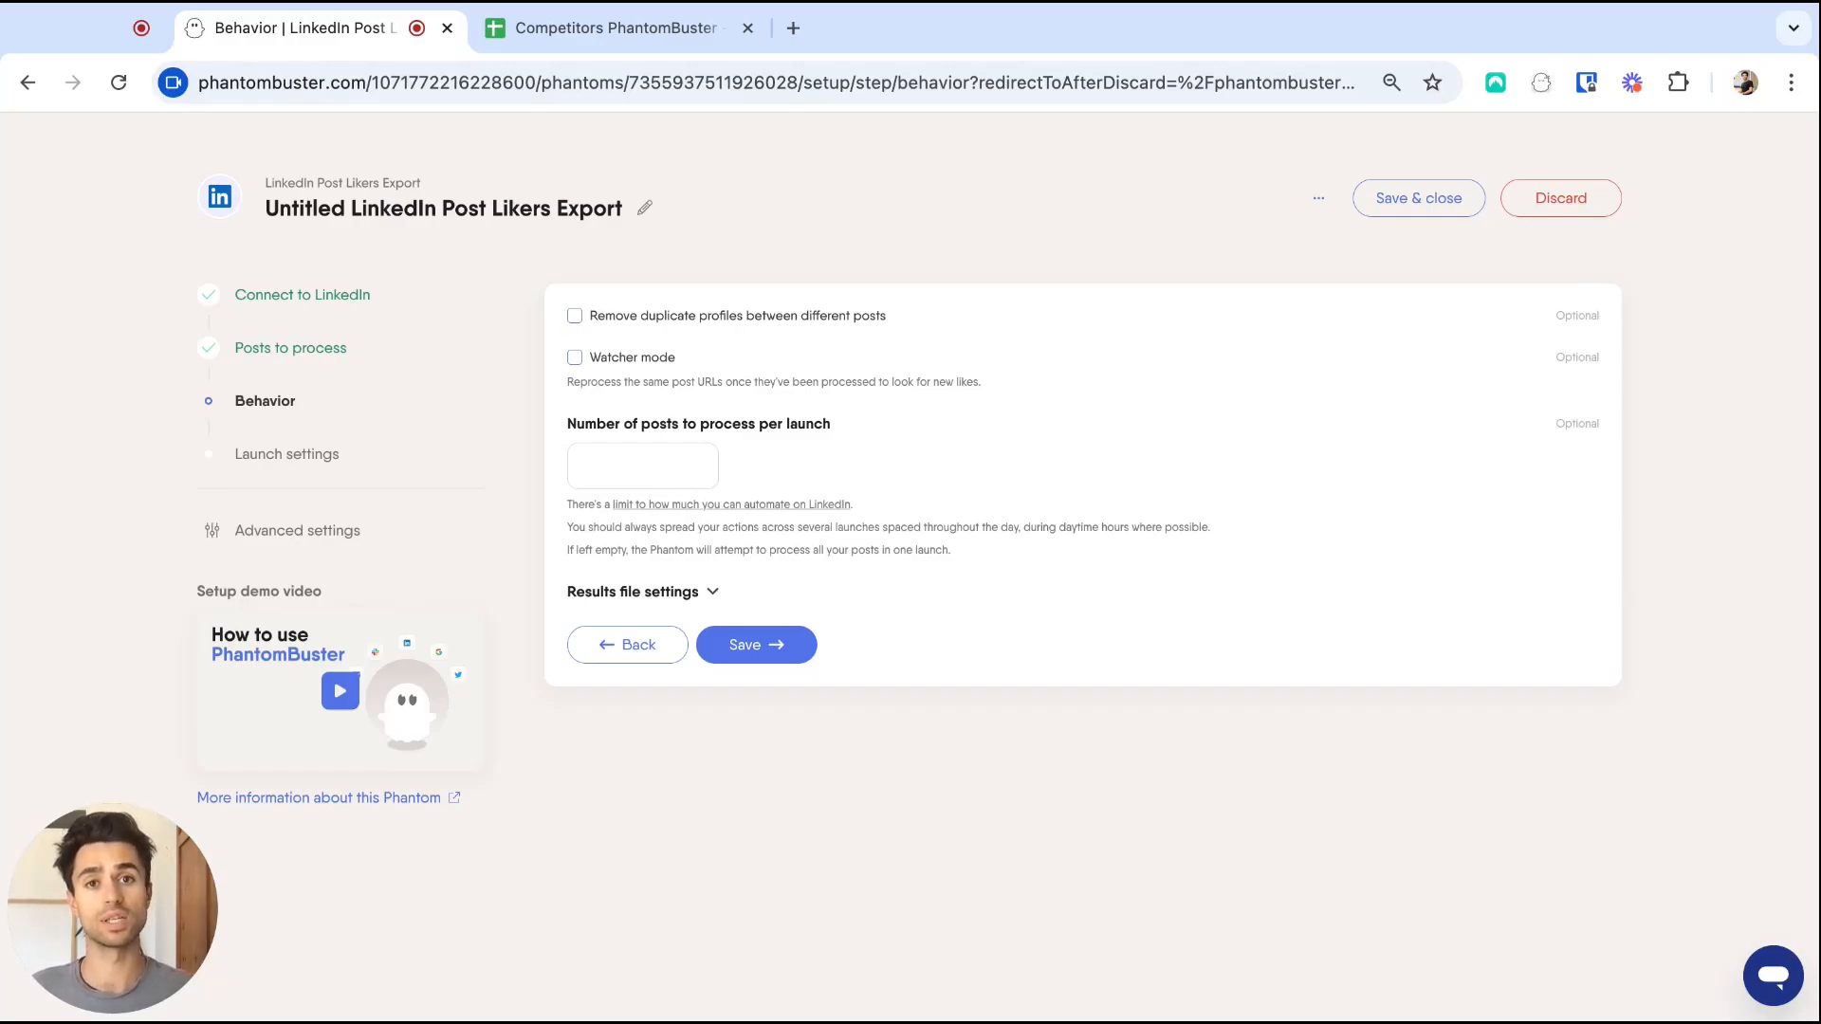
click(793, 645)
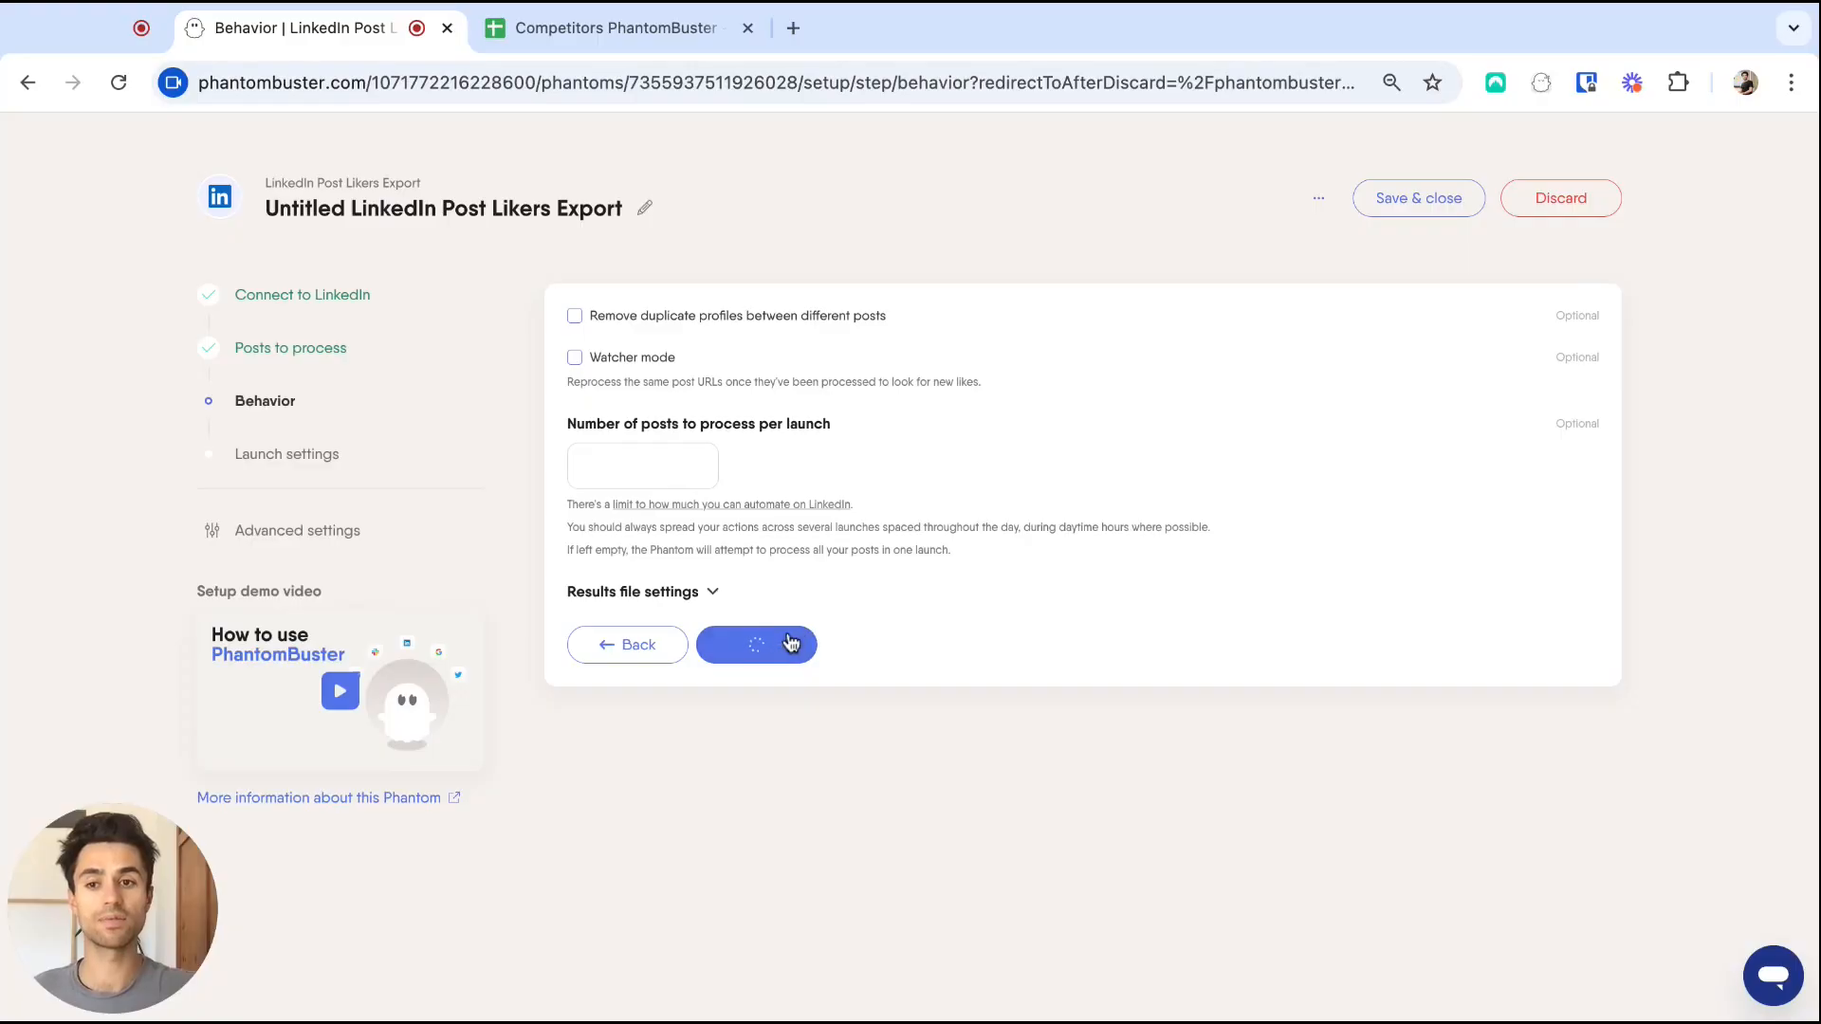
click(717, 641)
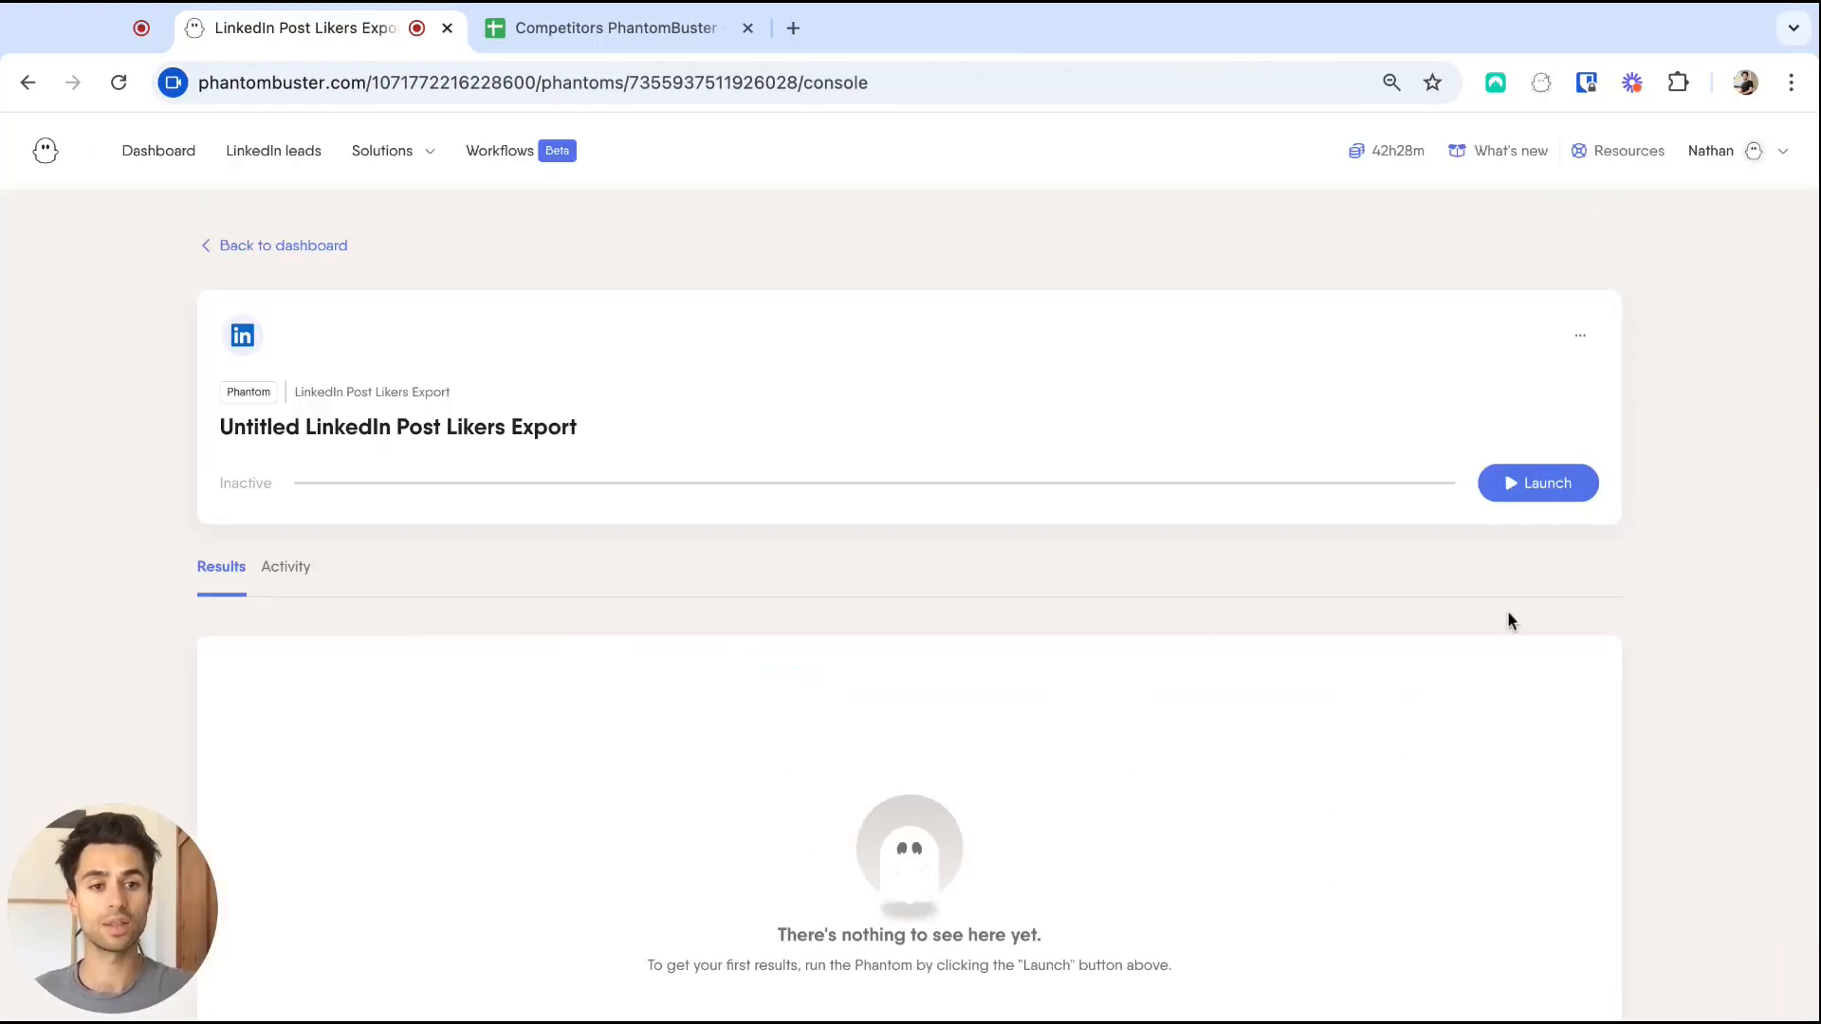
Launch Competitors Likers to scrape 1658 likers from the competitor posts.
click(1529, 493)
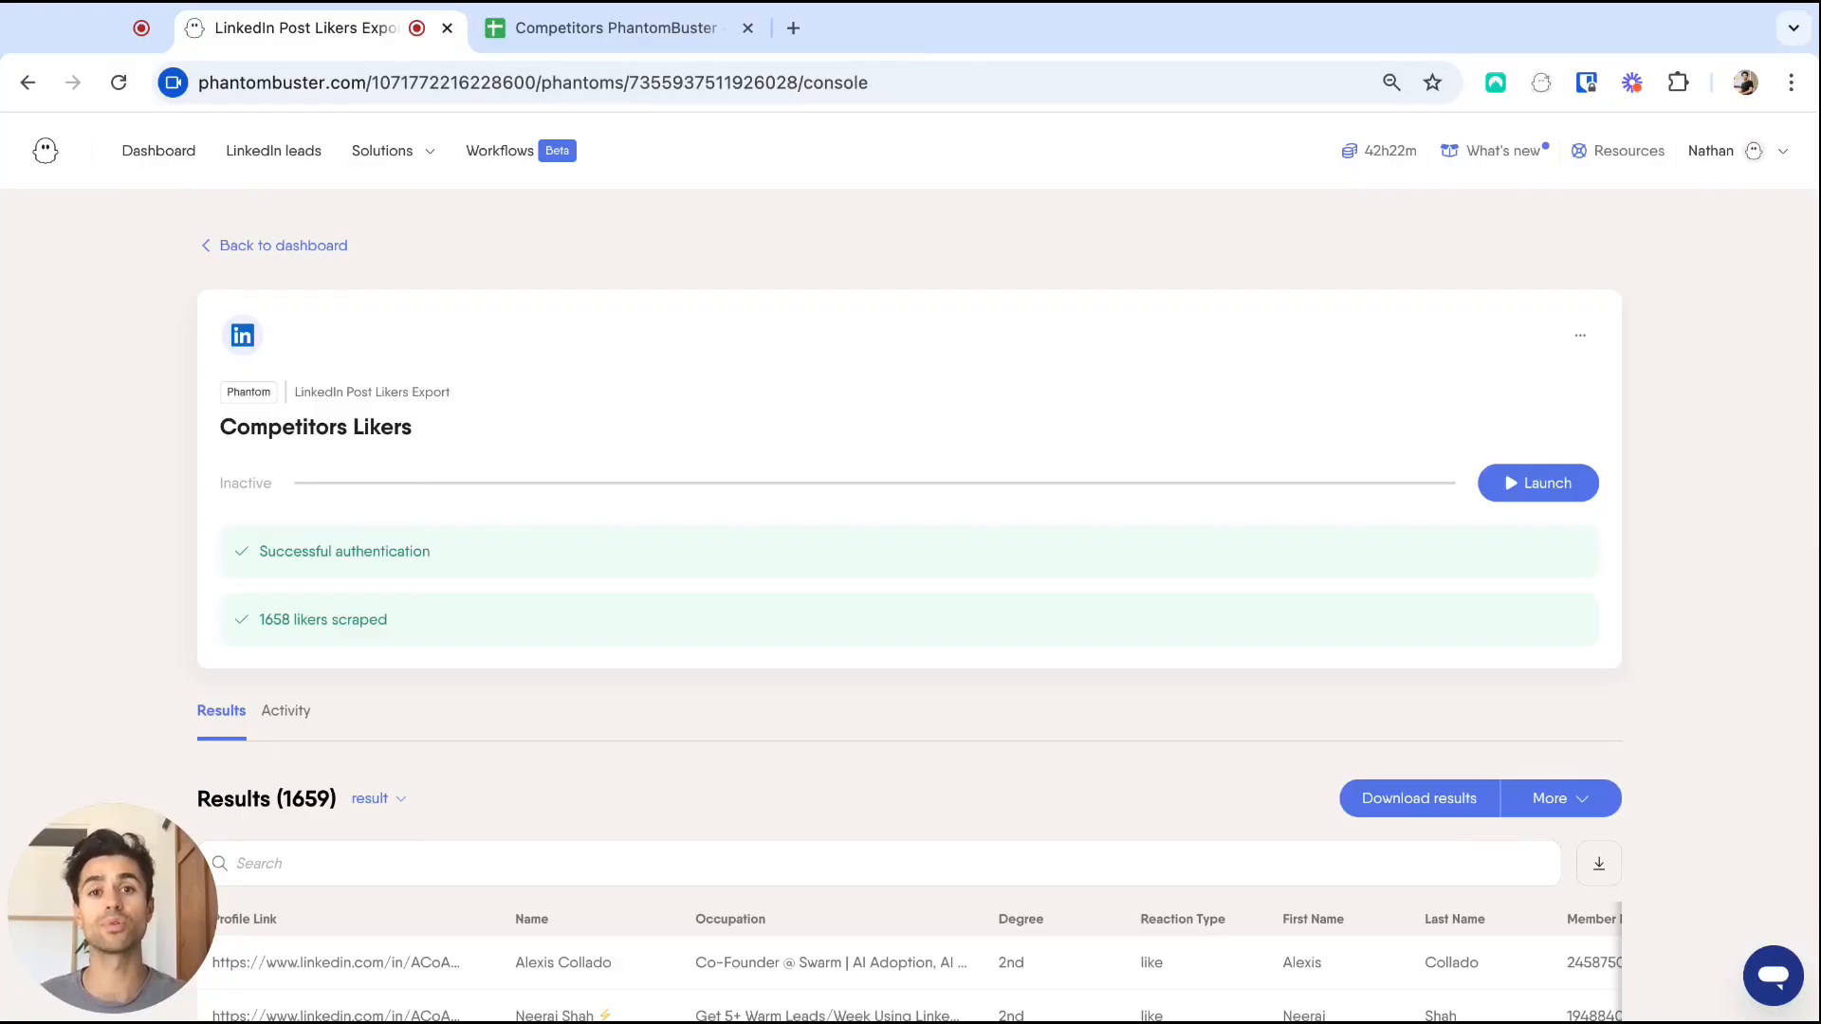
Search the LinkedIn store for 'commenters' and start the LinkedIn Post Commenters Export.
mouse_move(384, 152)
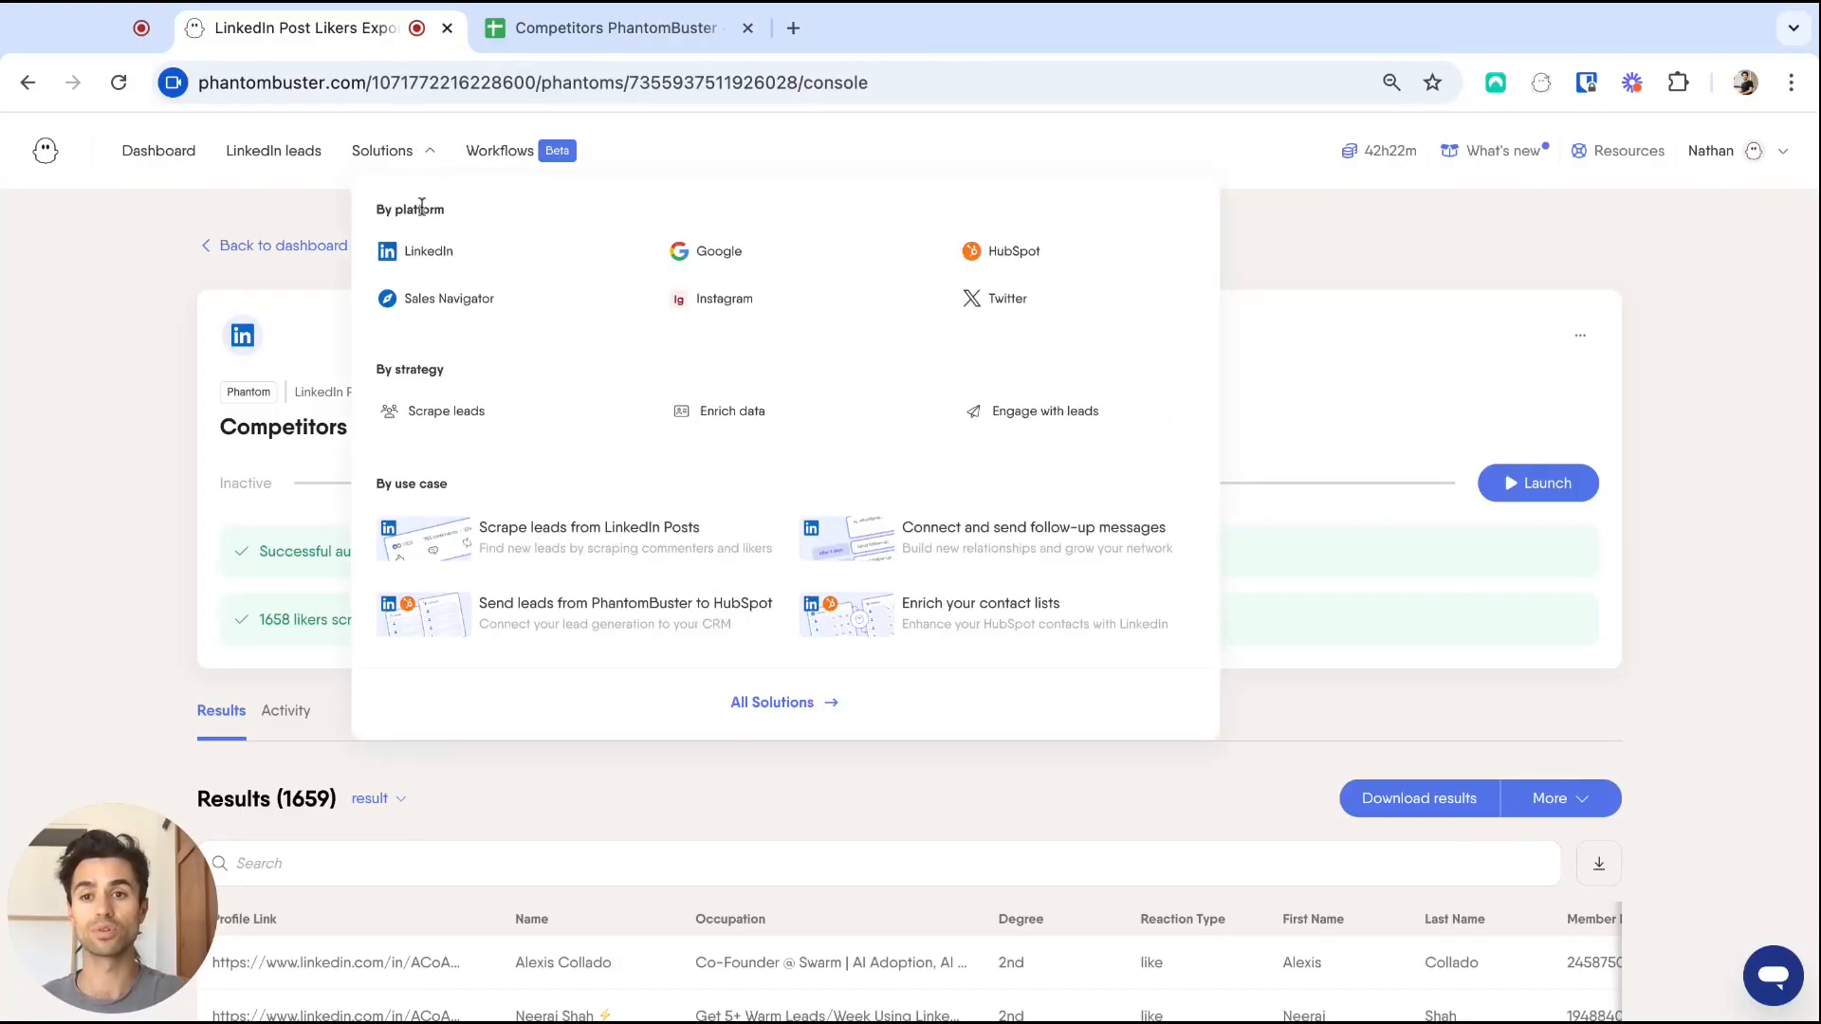
click(417, 255)
click(365, 287)
text(commenters)
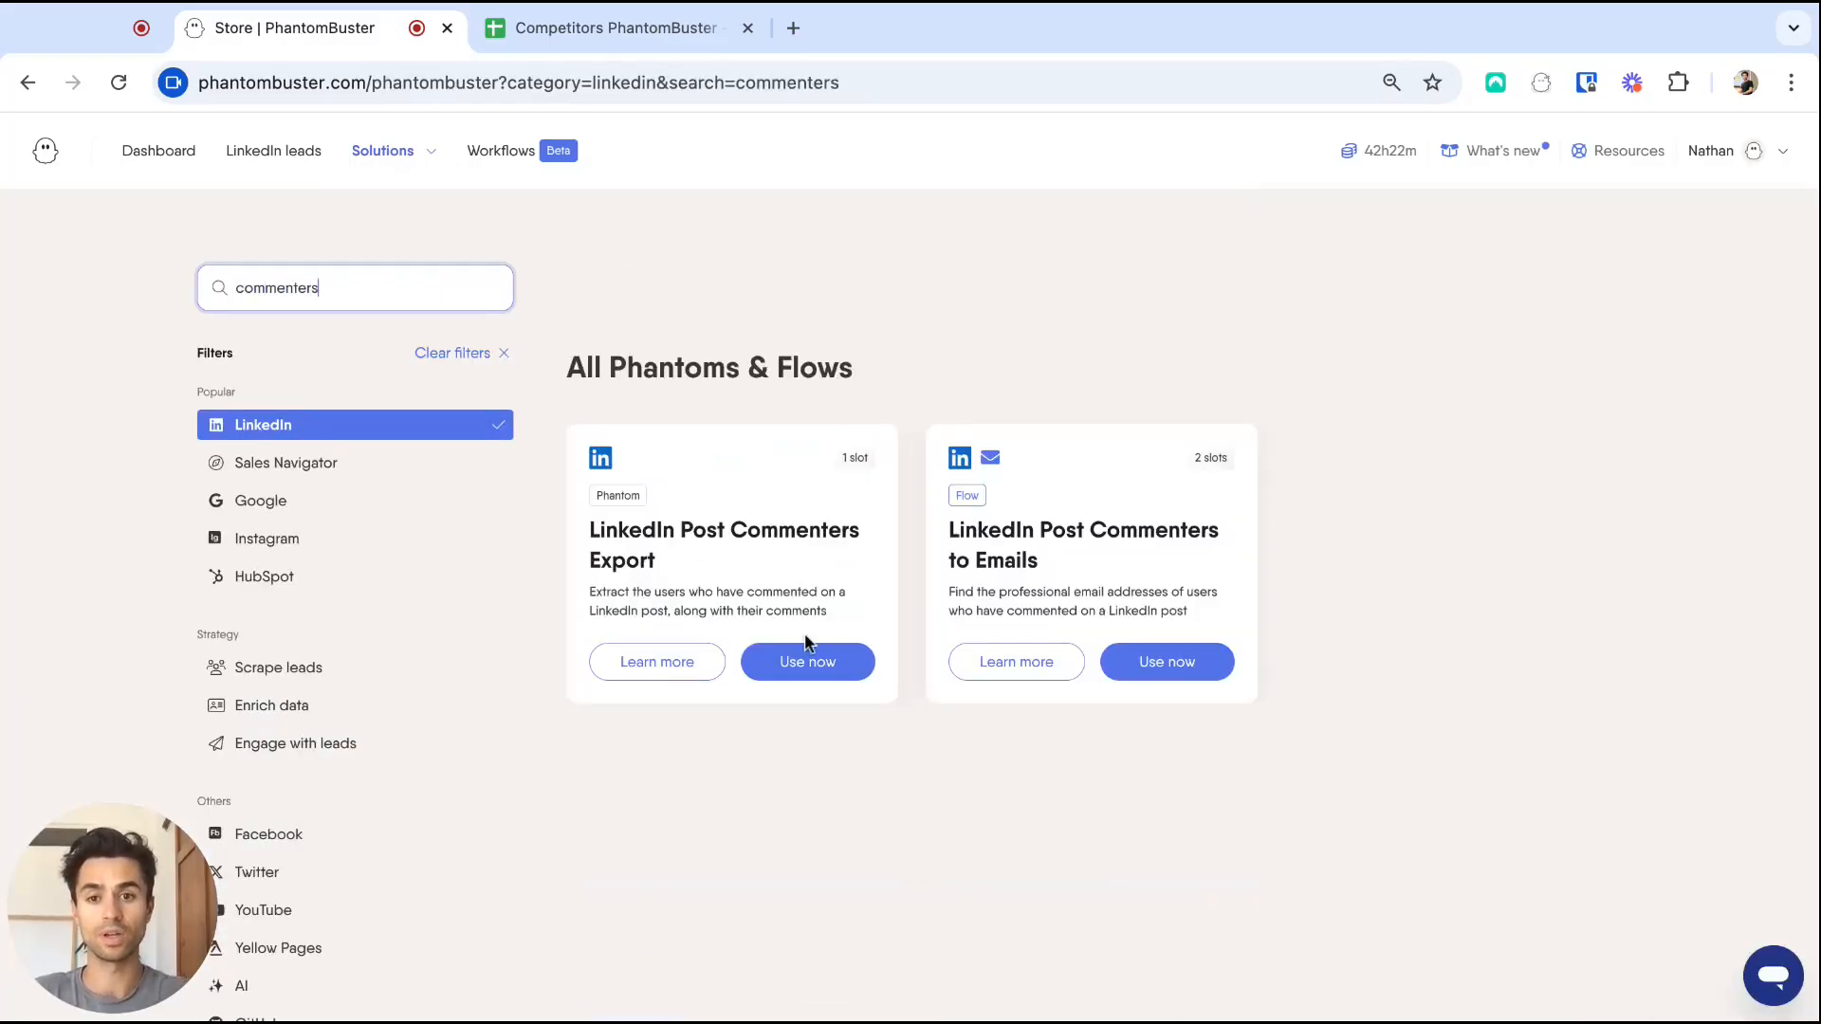
click(829, 669)
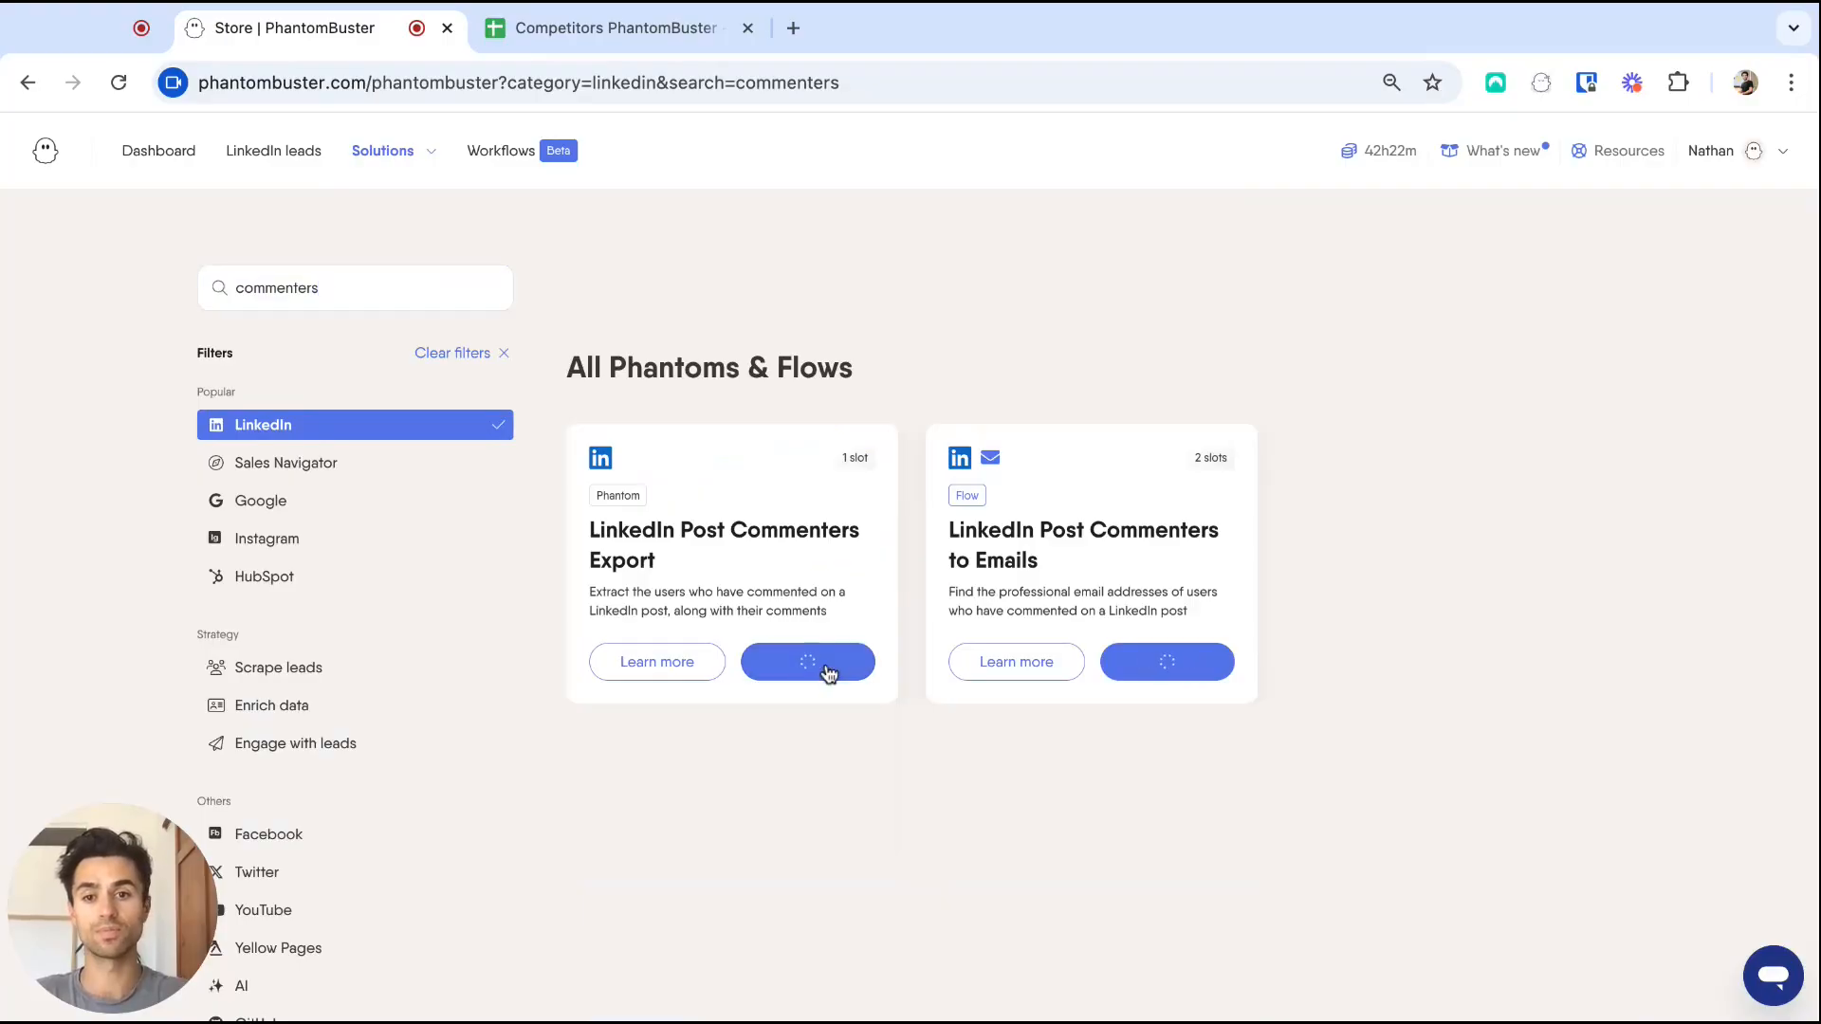
Source posts from the competitors activities results, save all steps, and launch to scrape 203 commenters.
click(651, 477)
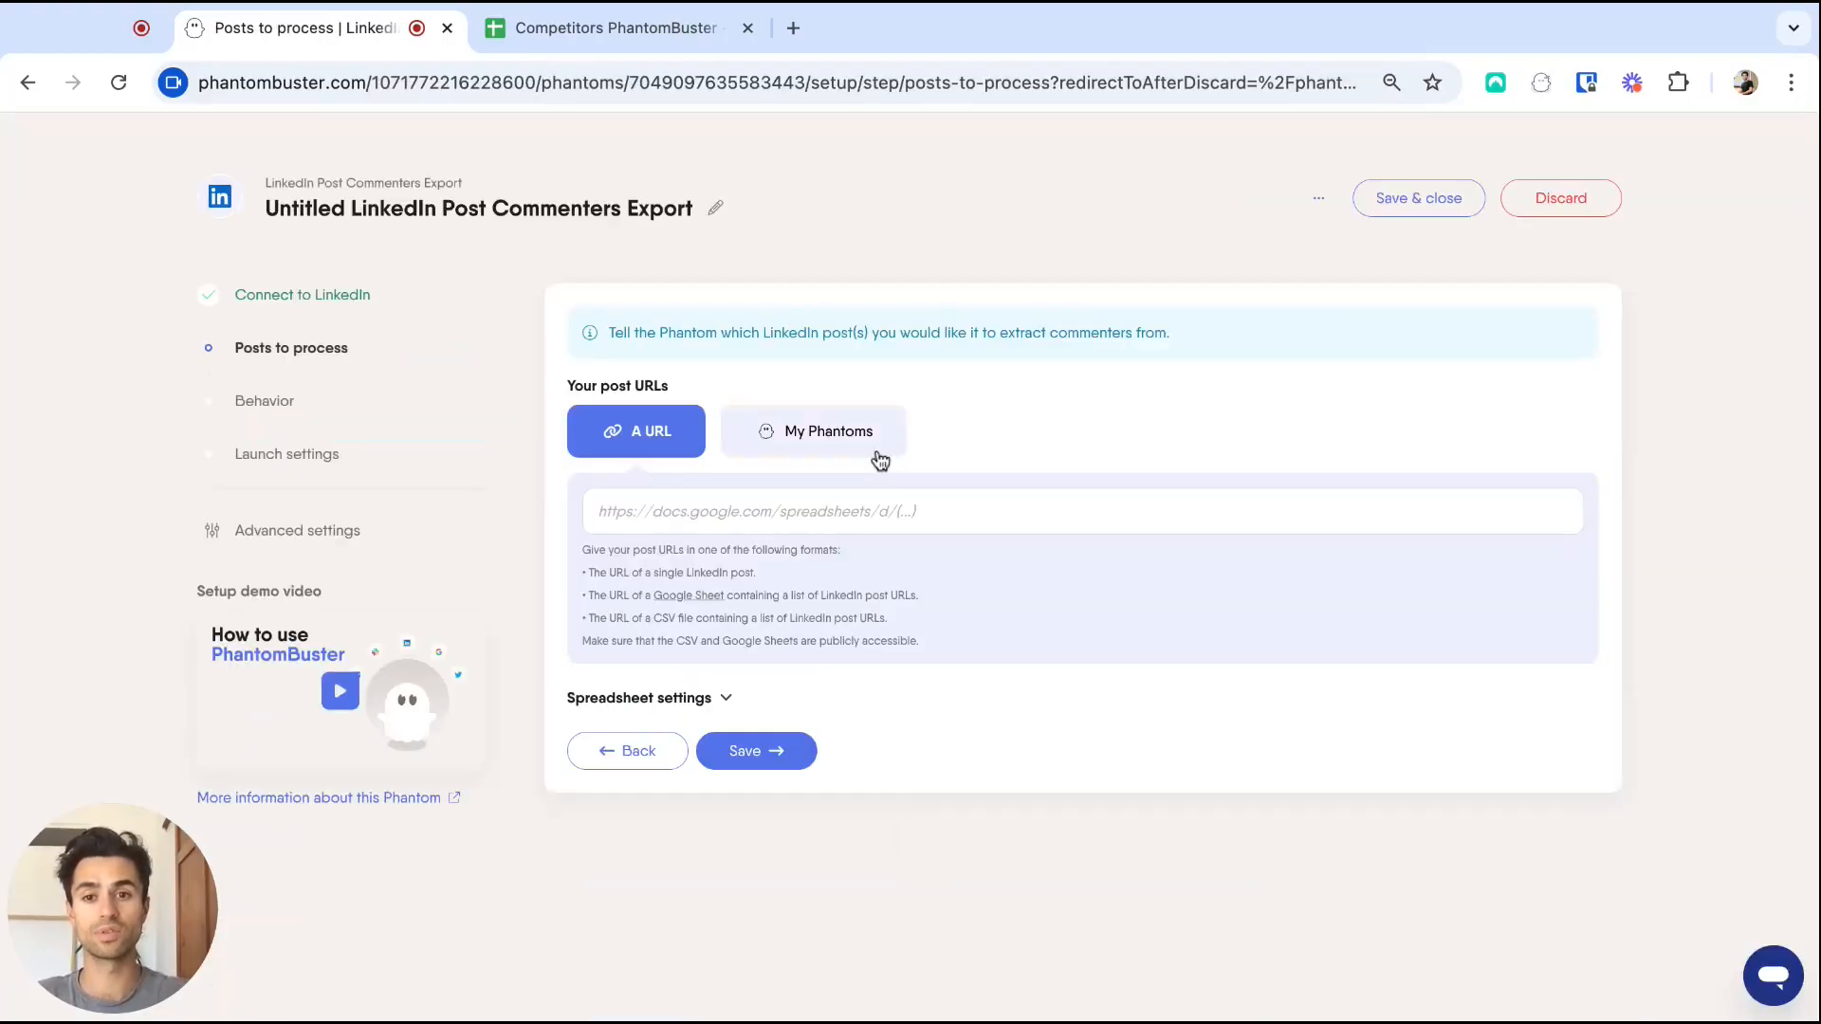
click(813, 451)
click(783, 503)
click(812, 565)
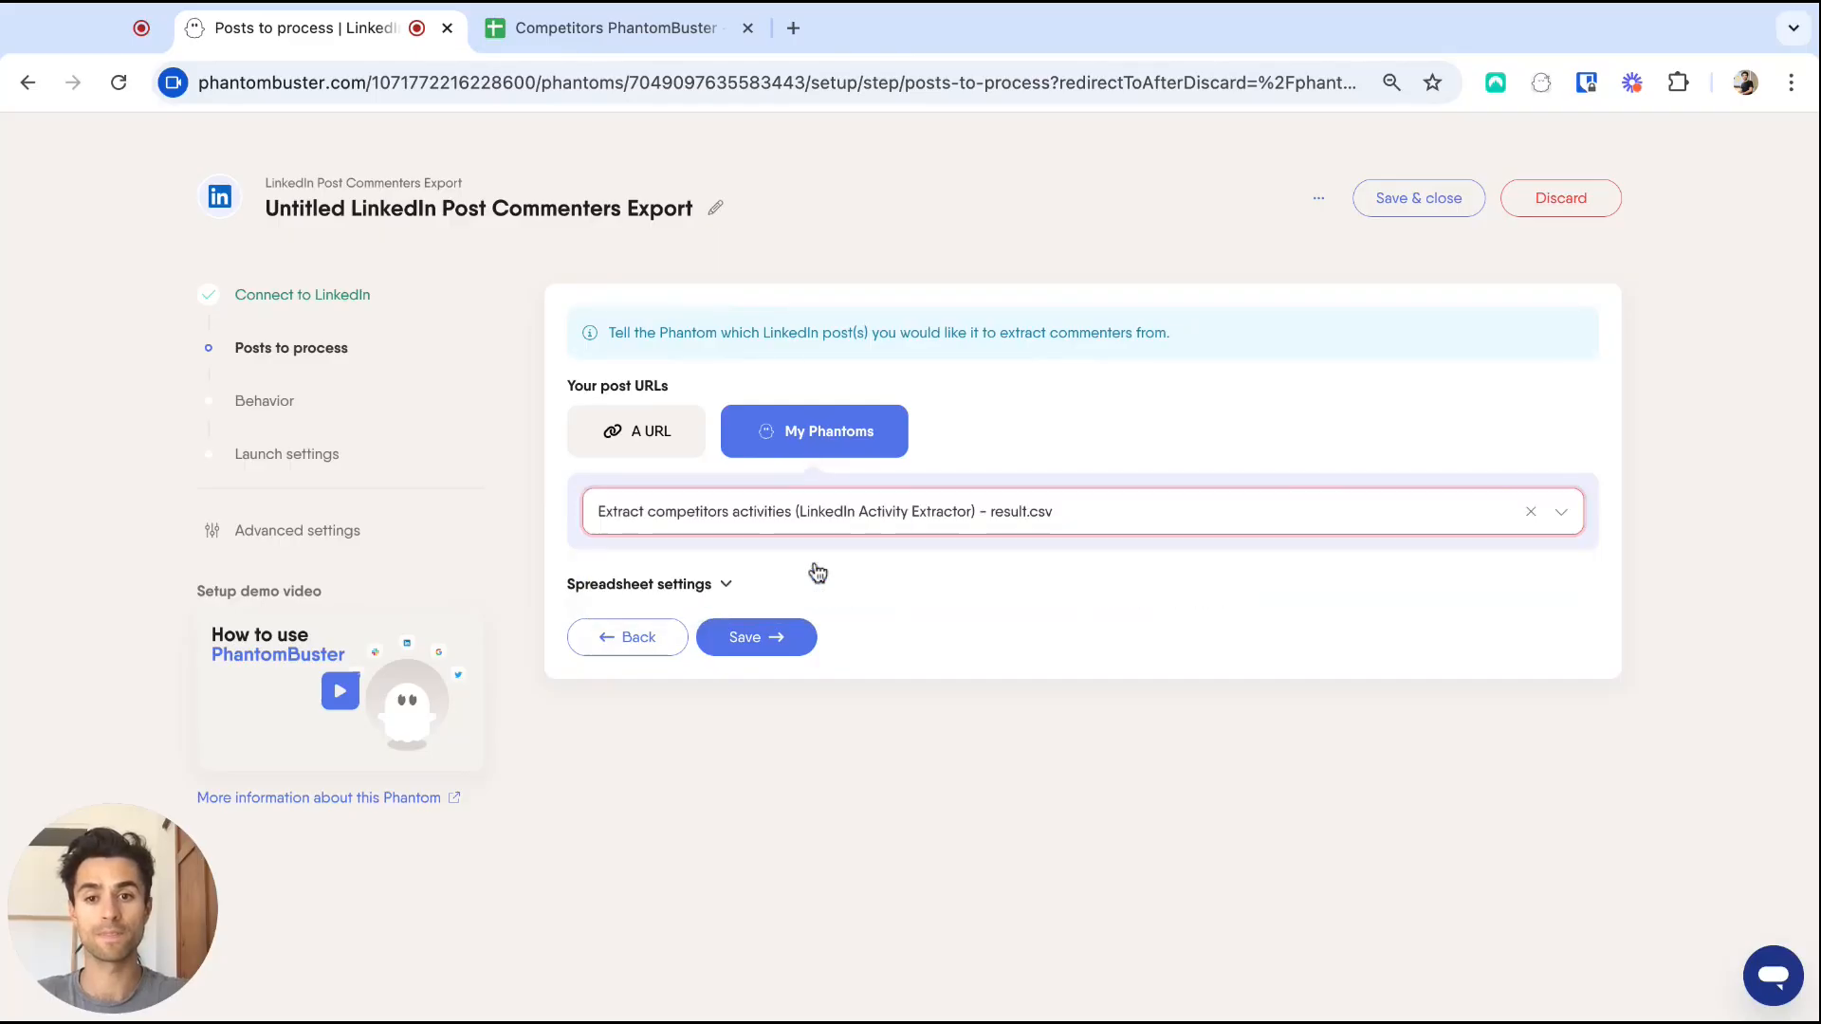
click(756, 637)
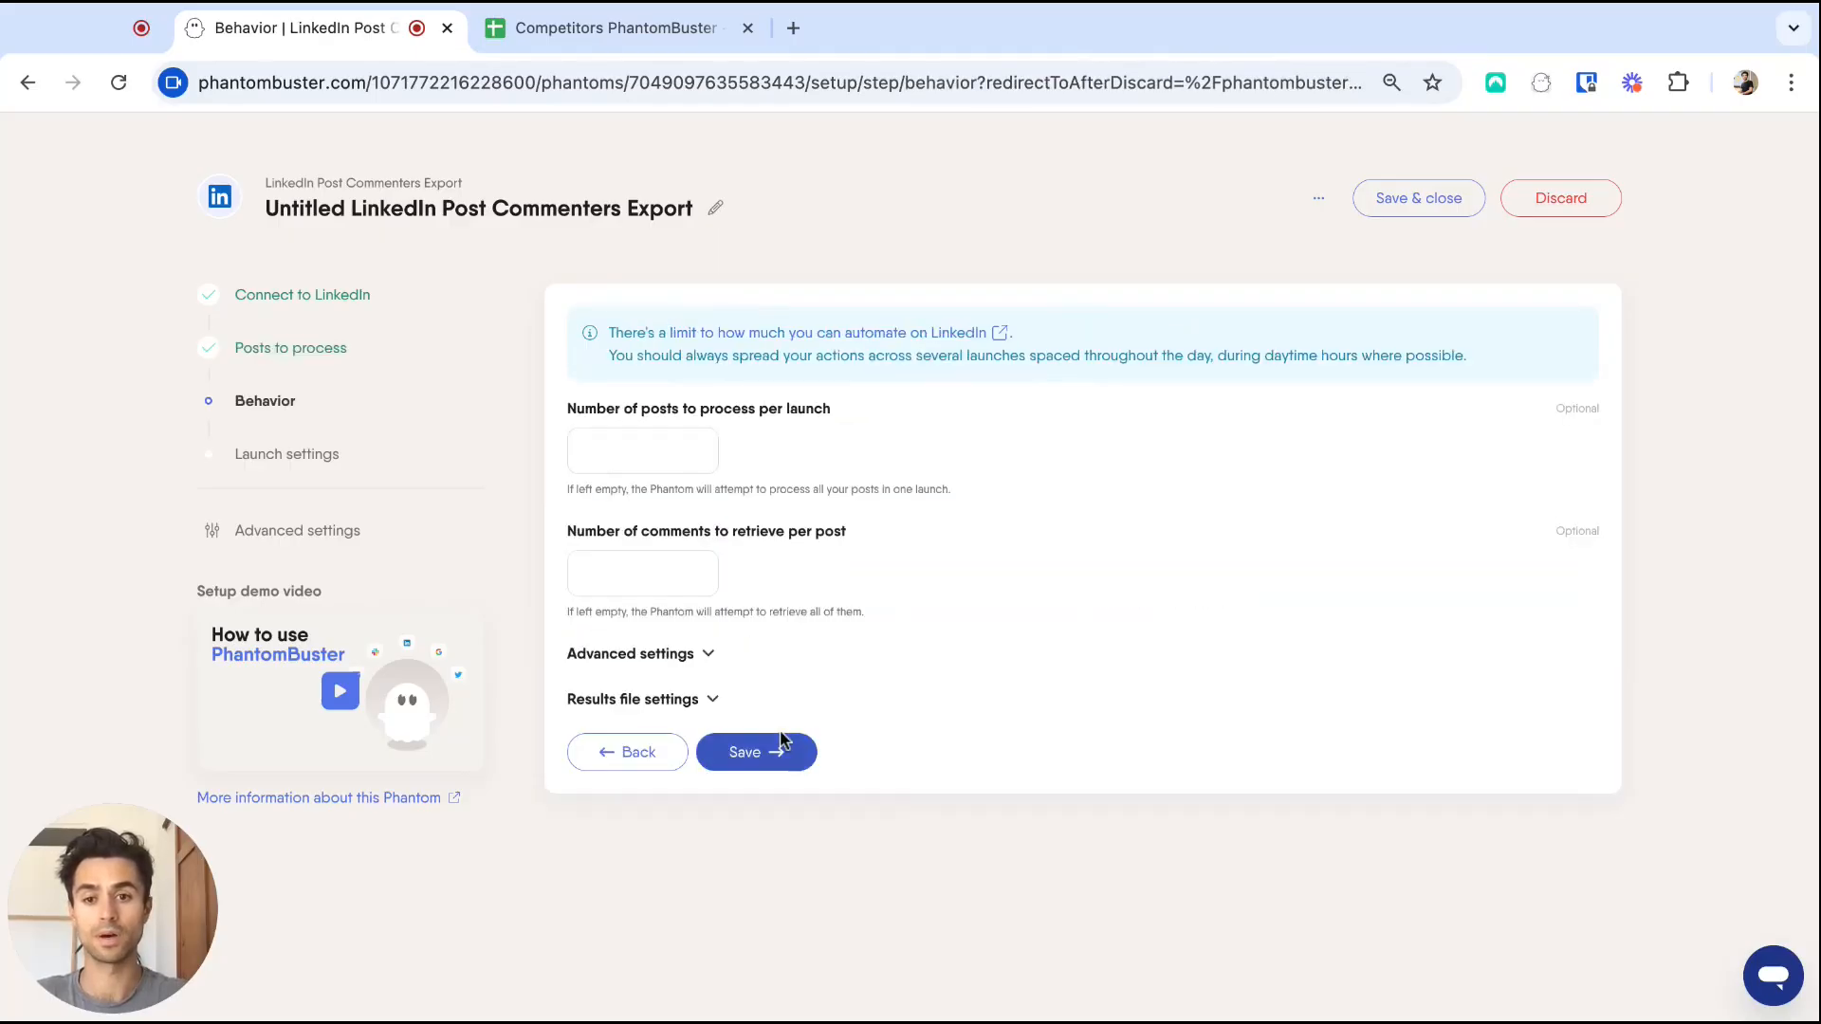
click(766, 749)
click(768, 651)
click(1527, 486)
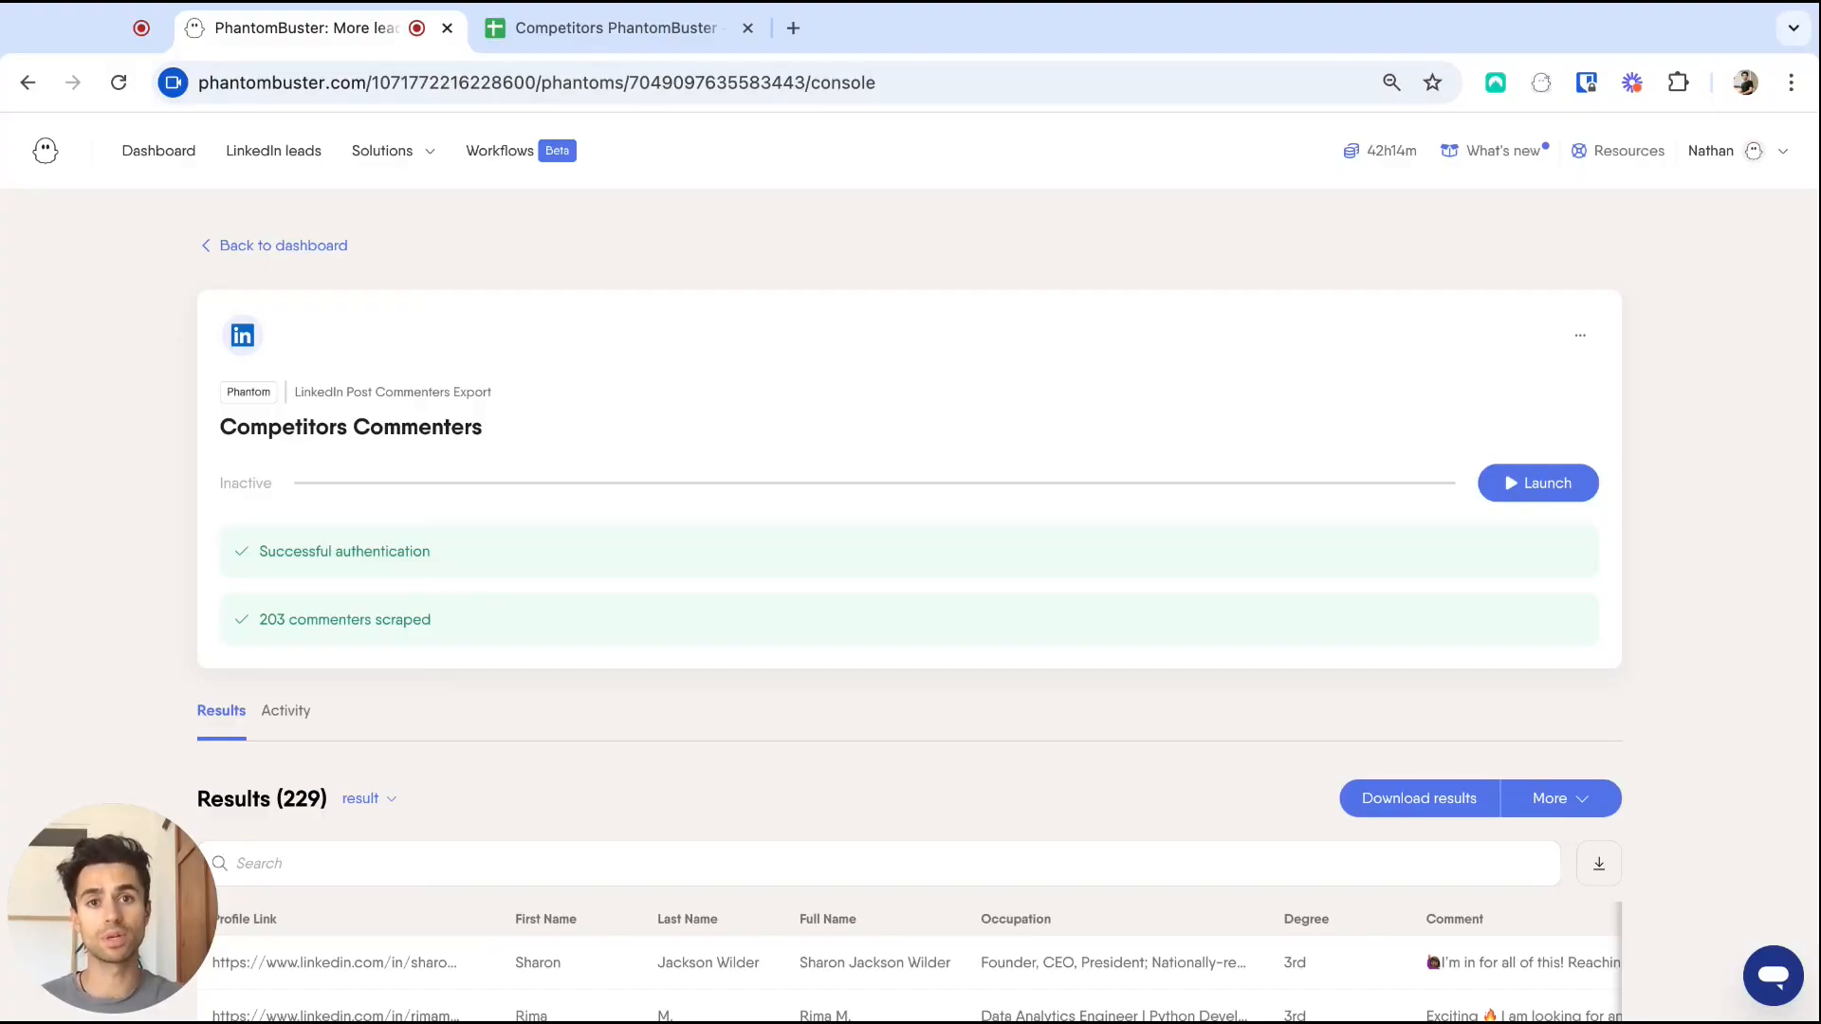
Filter LinkedIn leads to Processed by either competitor phantom, combined with 'or', leaving 534 leads.
click(286, 152)
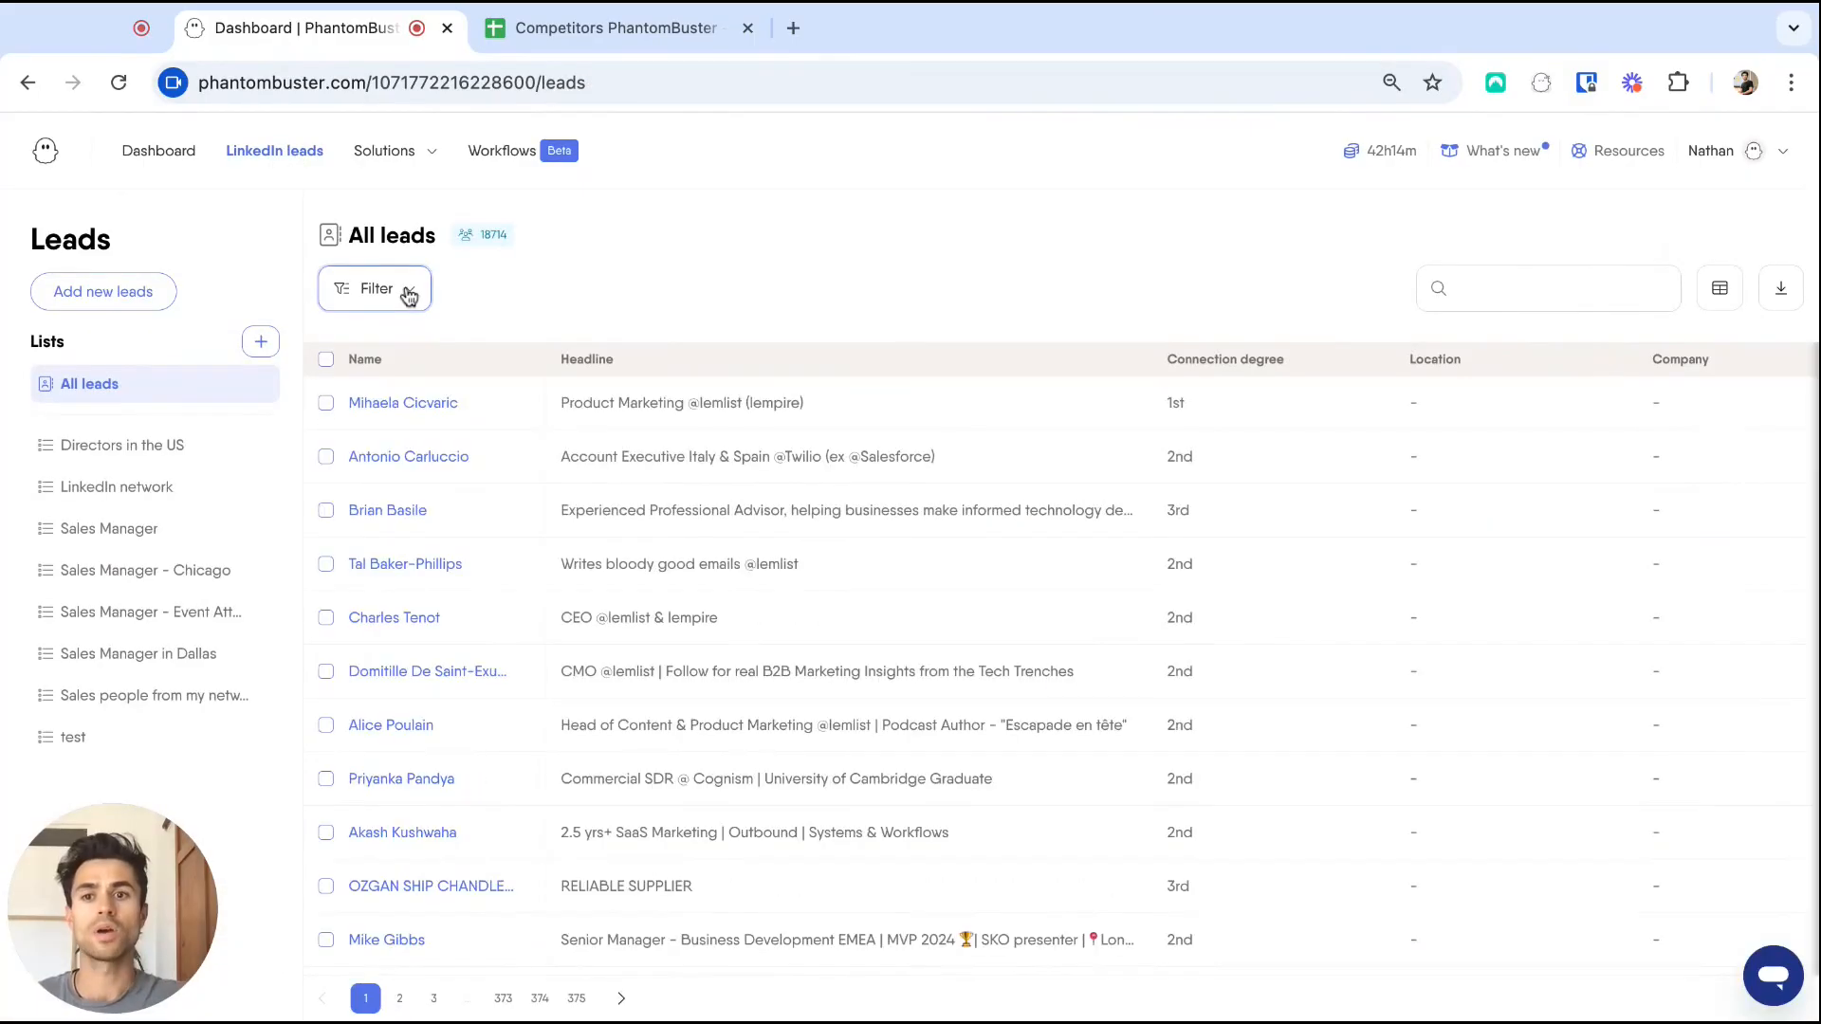
click(406, 290)
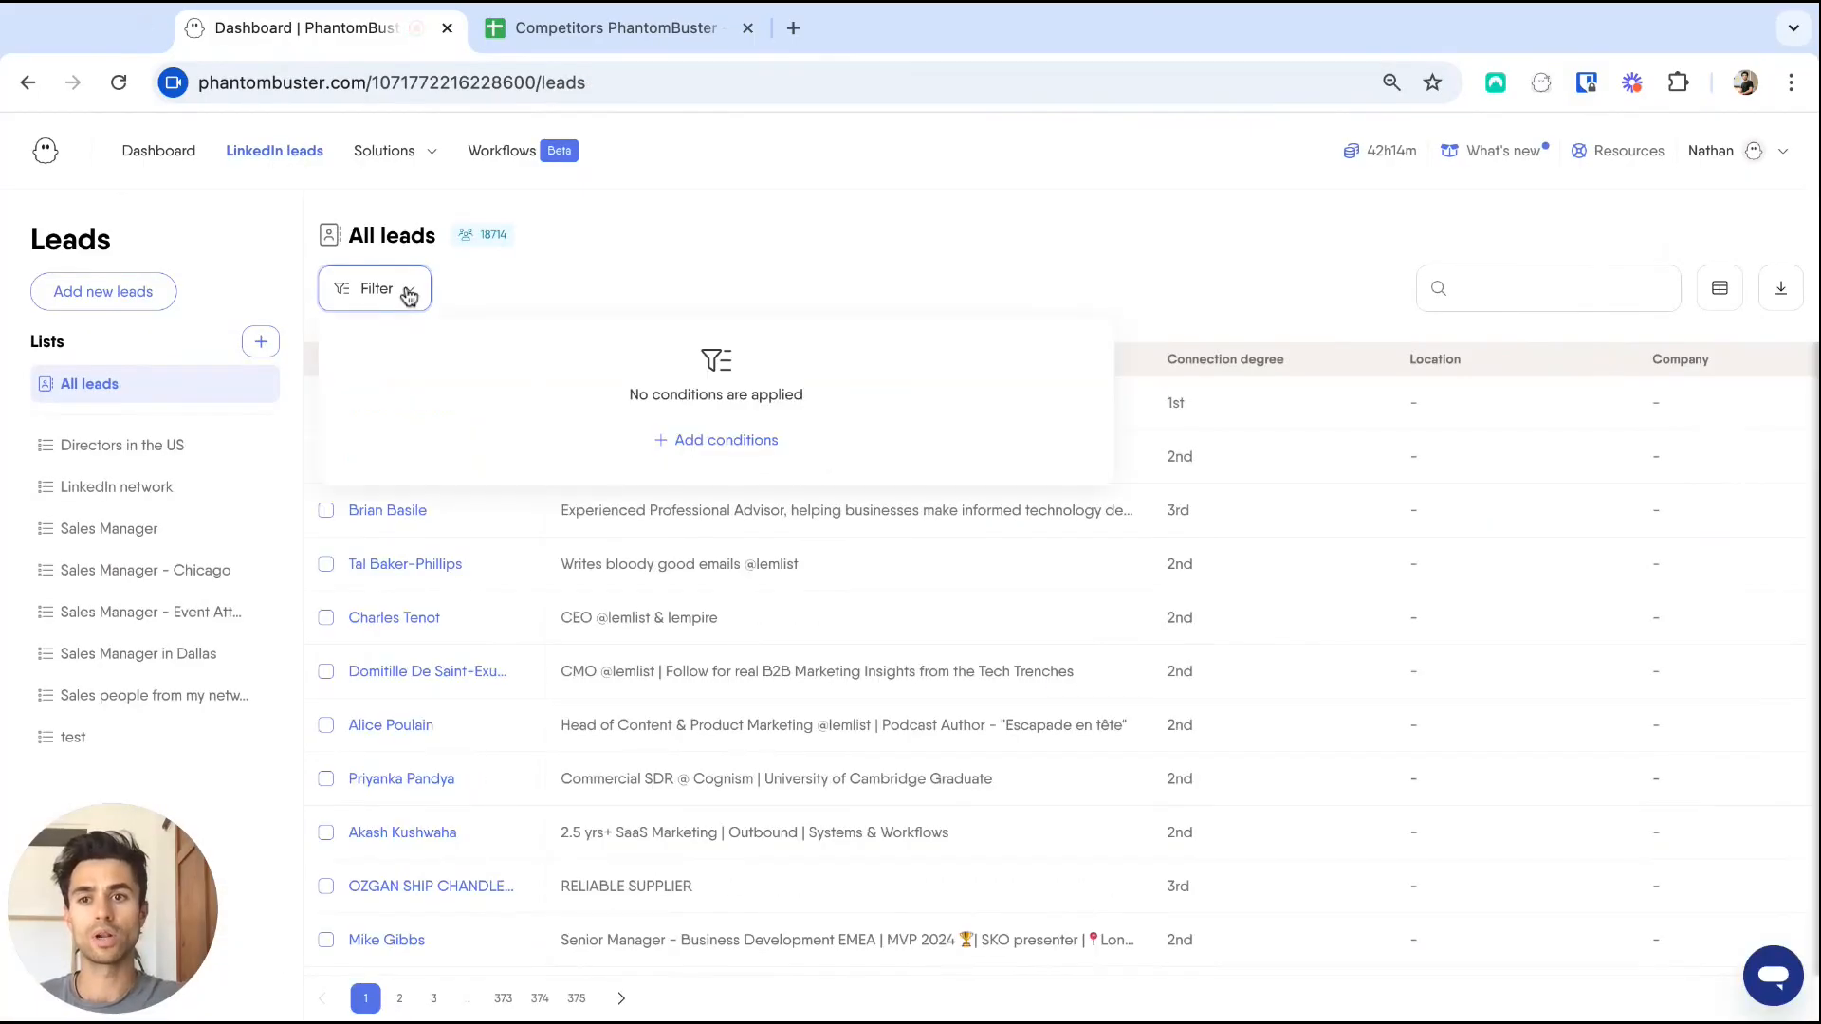
click(723, 441)
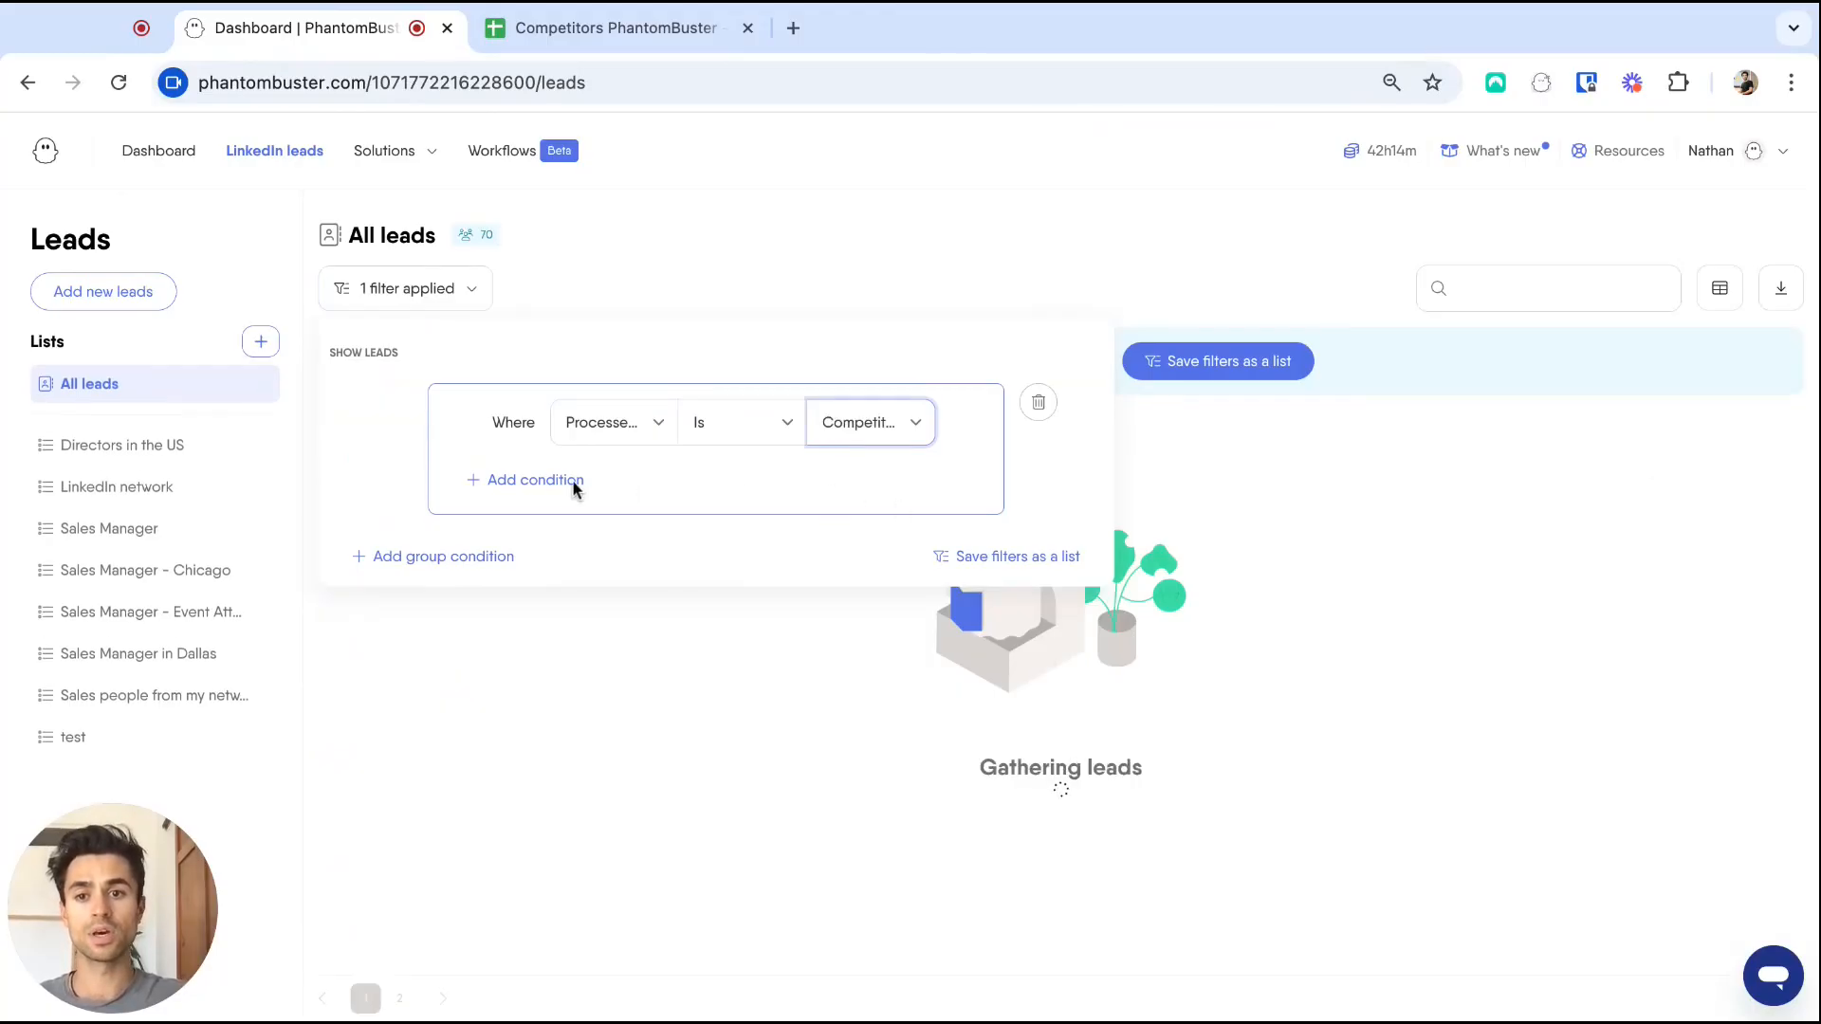
click(535, 483)
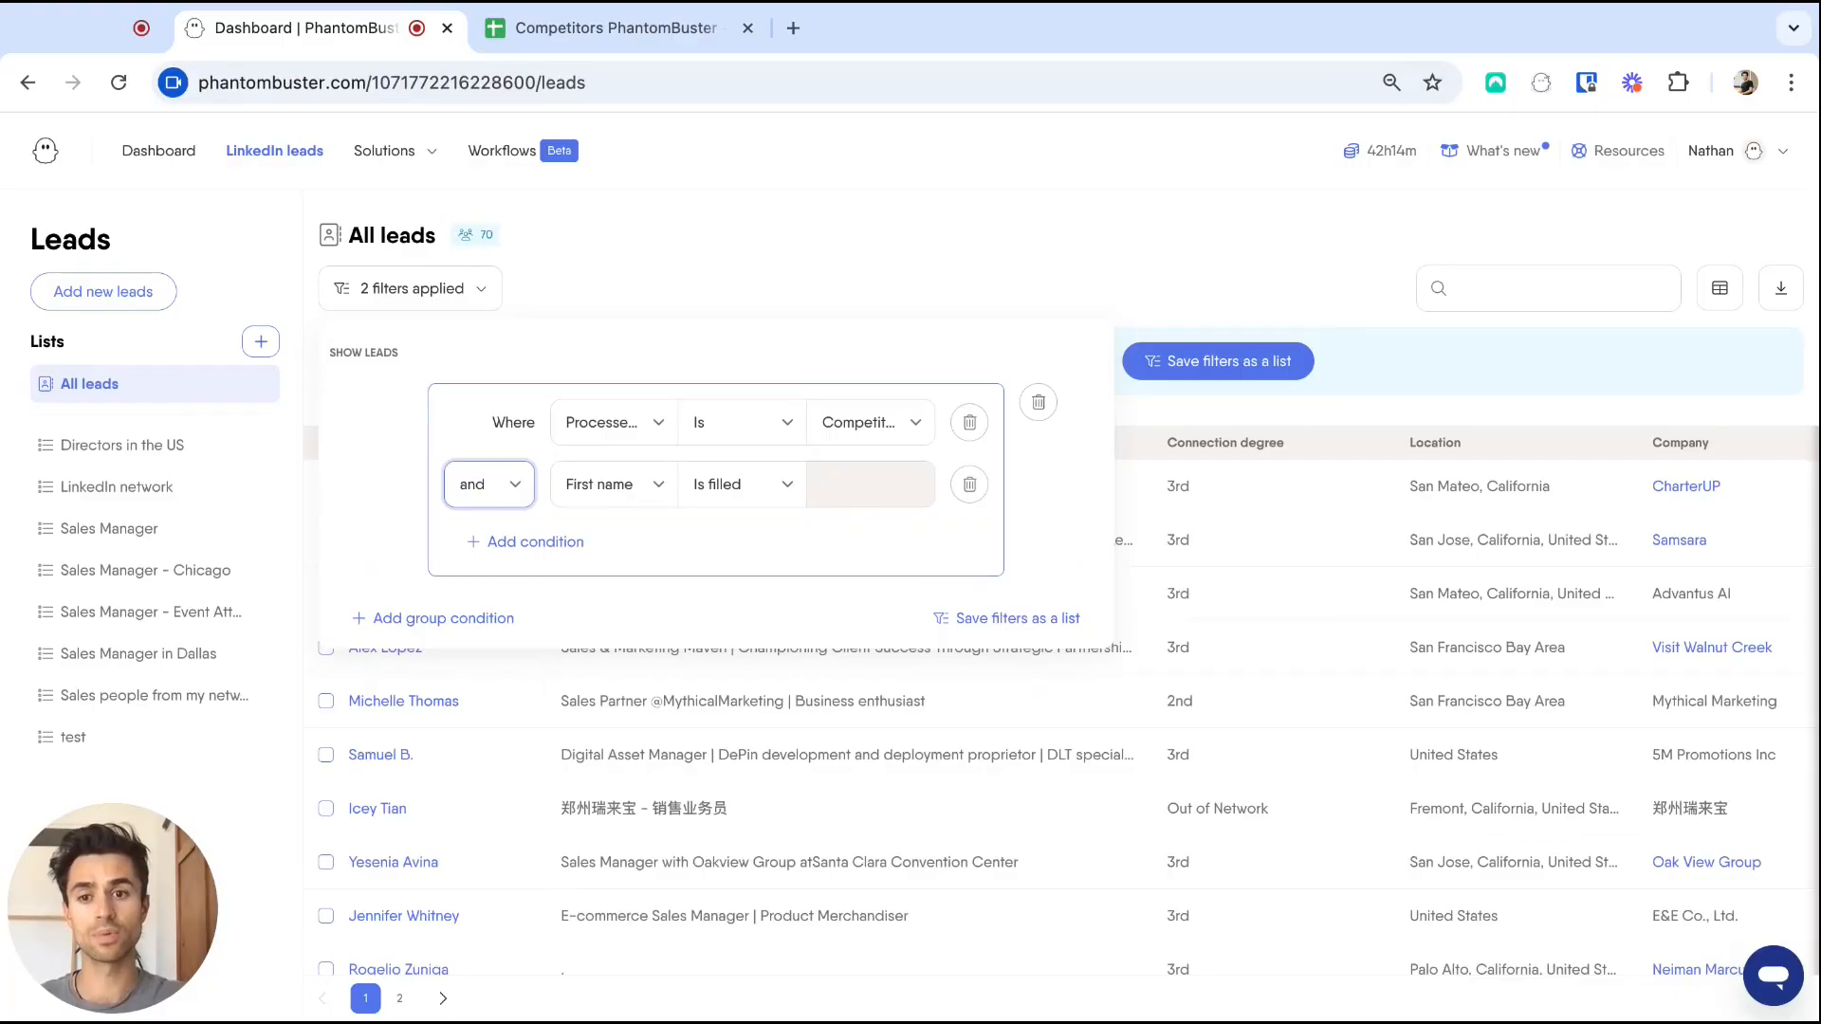
click(490, 510)
click(634, 487)
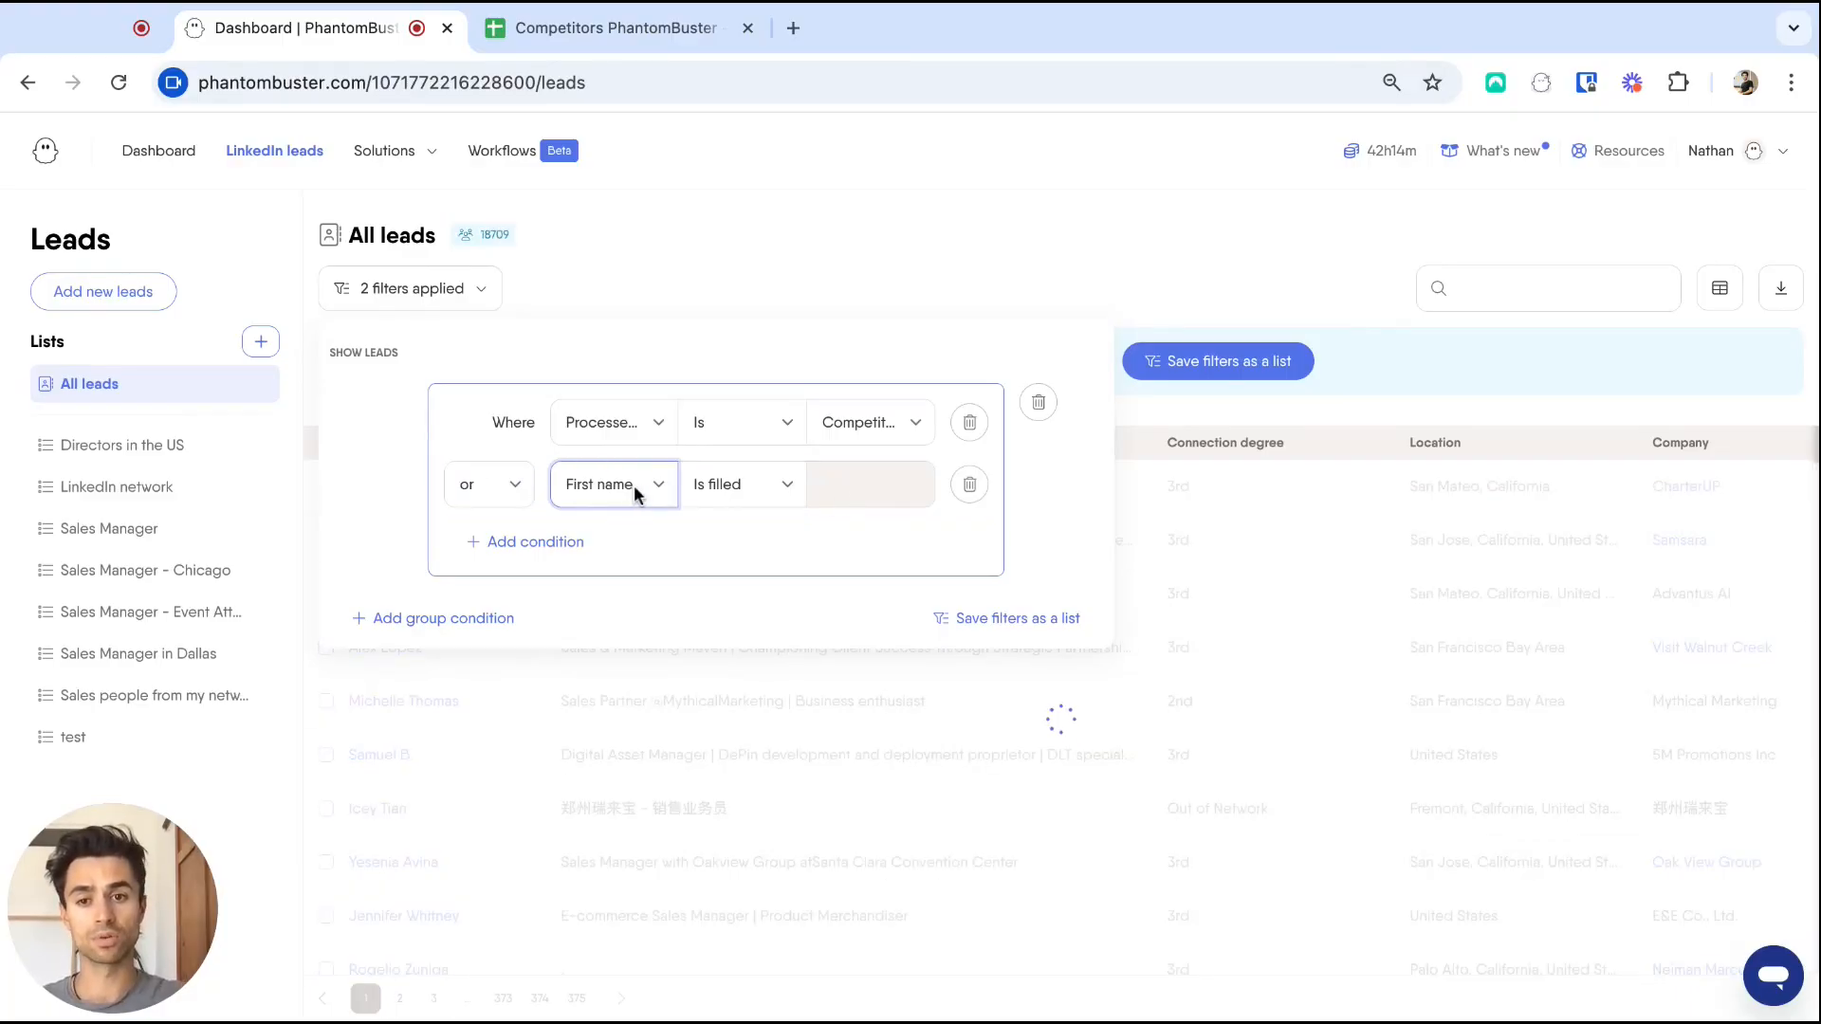
click(634, 487)
click(873, 481)
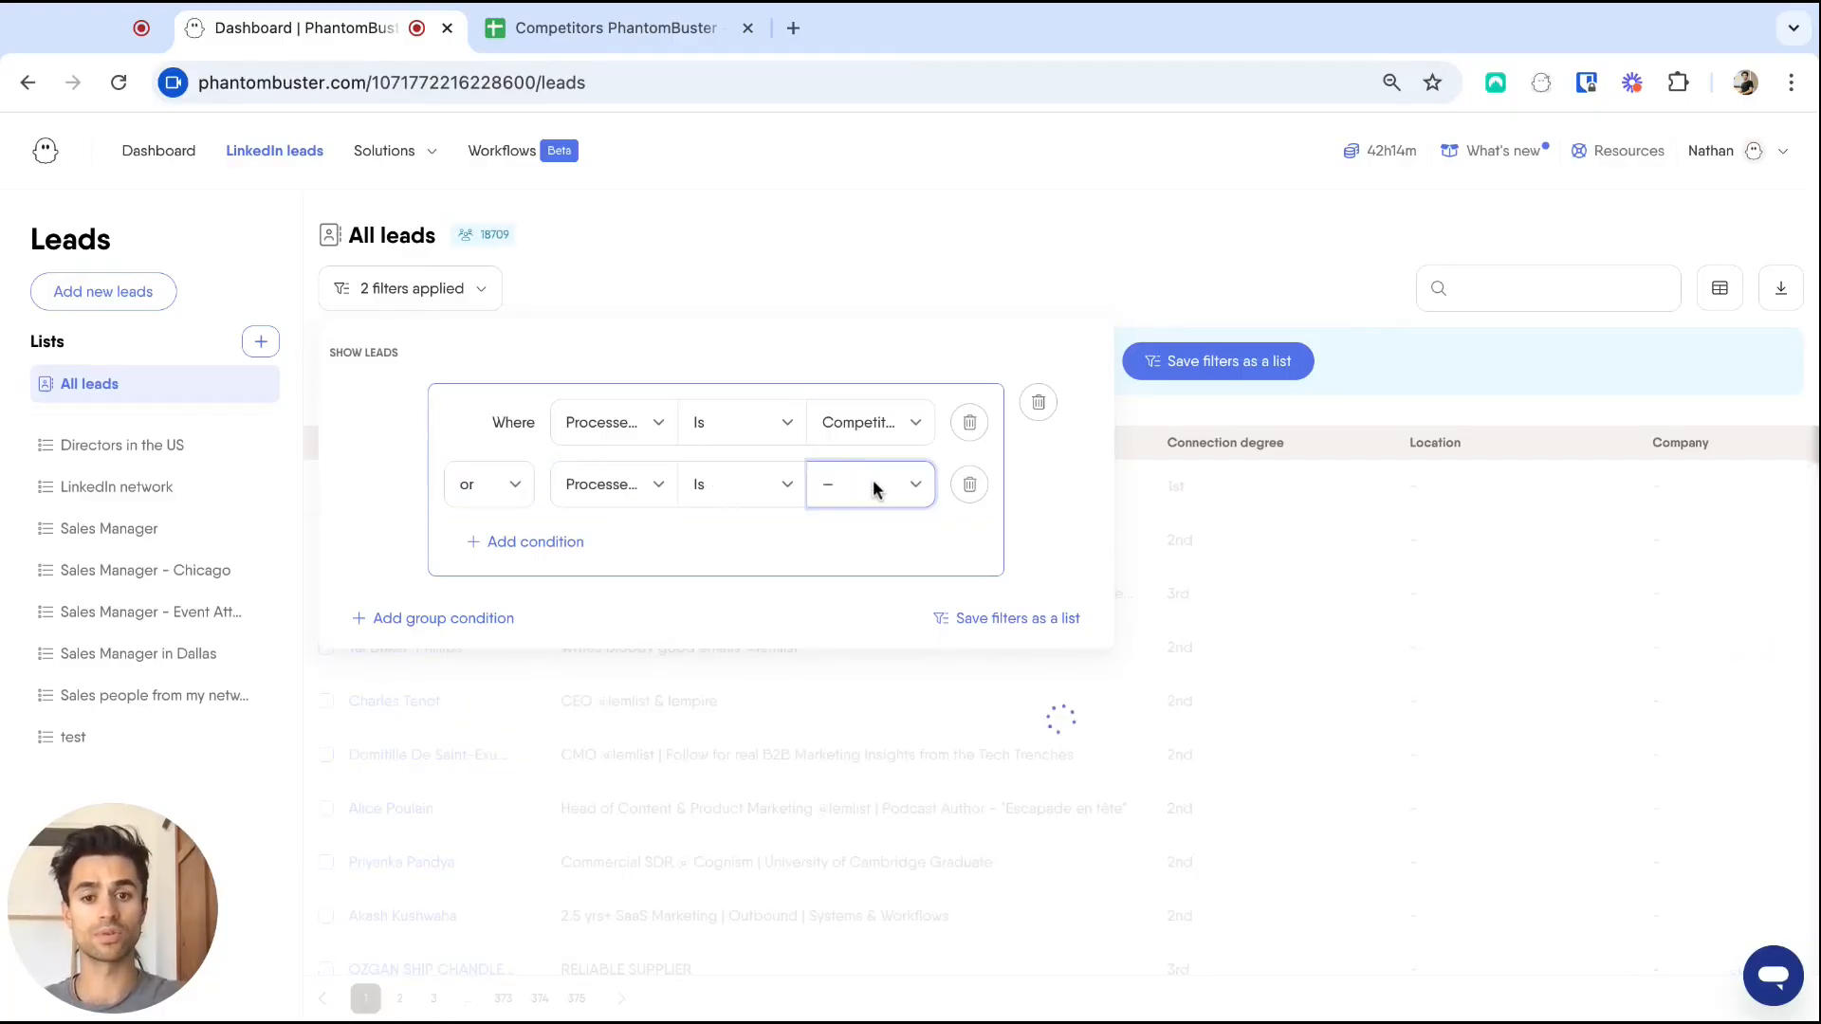
click(961, 548)
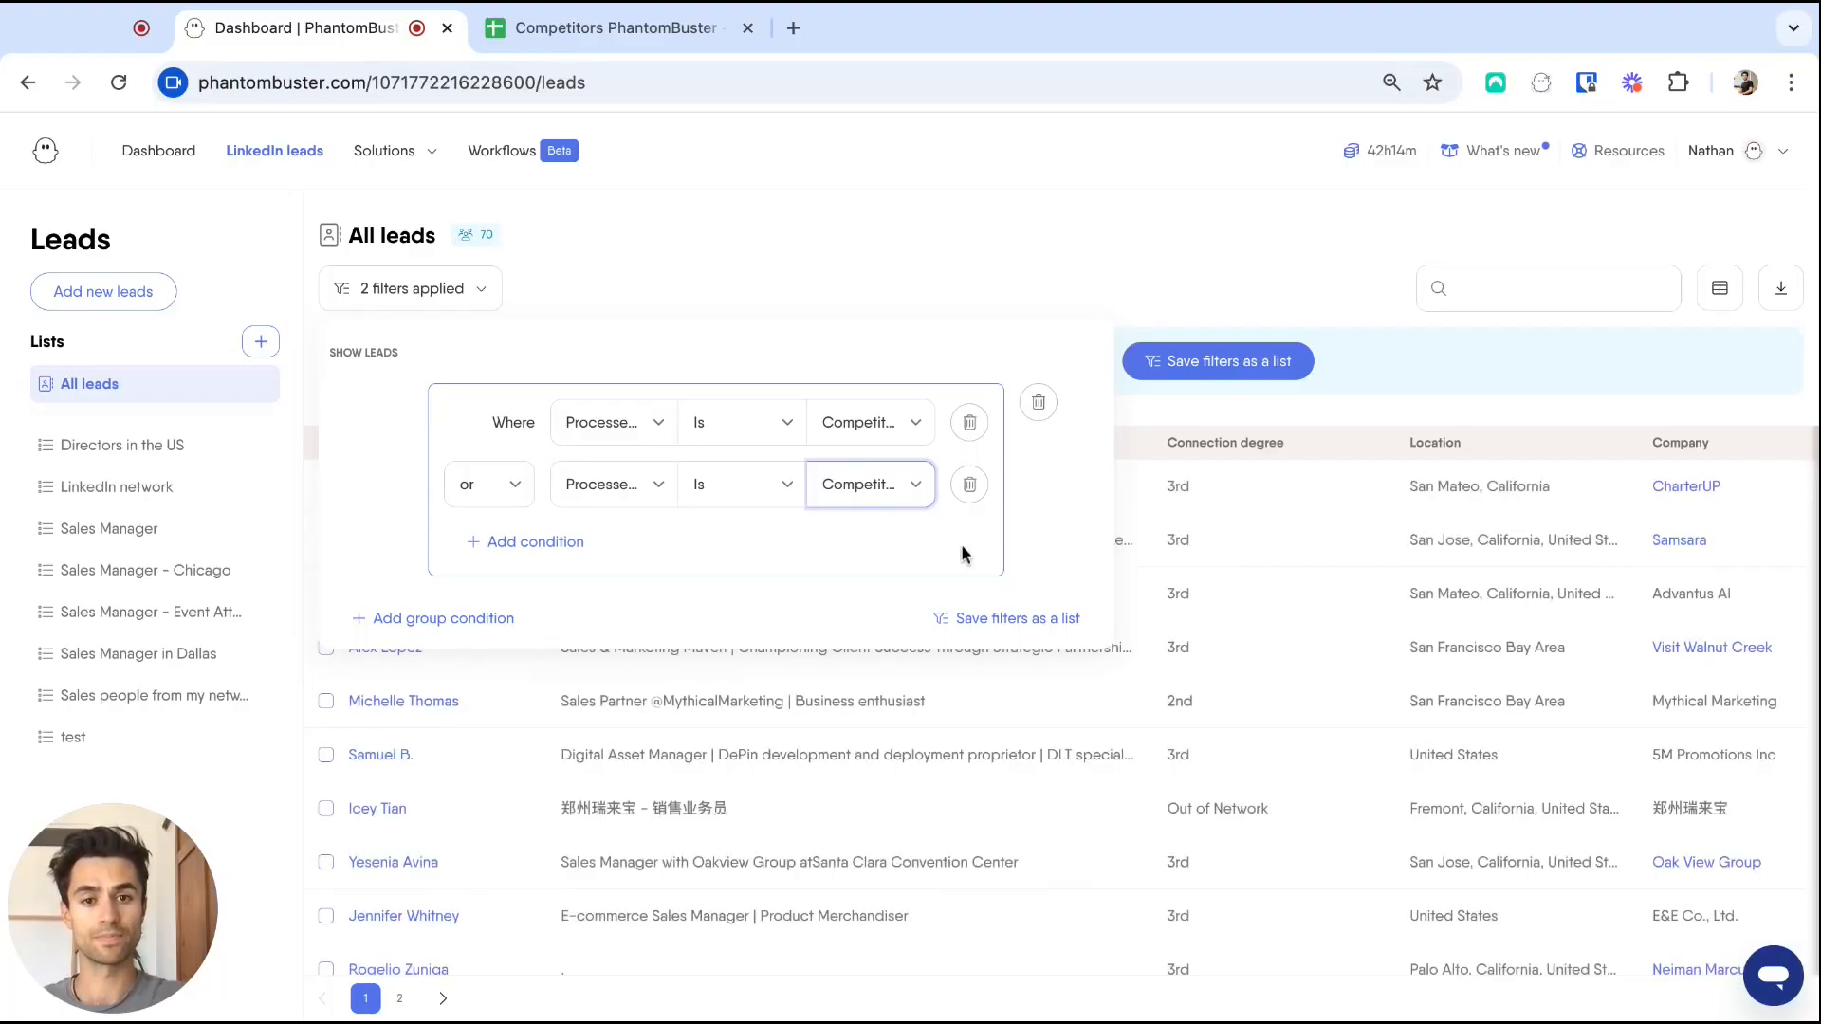
Save the filtered leads as a new list named 'Commenters and Likers on my Competitors posts'.
click(996, 628)
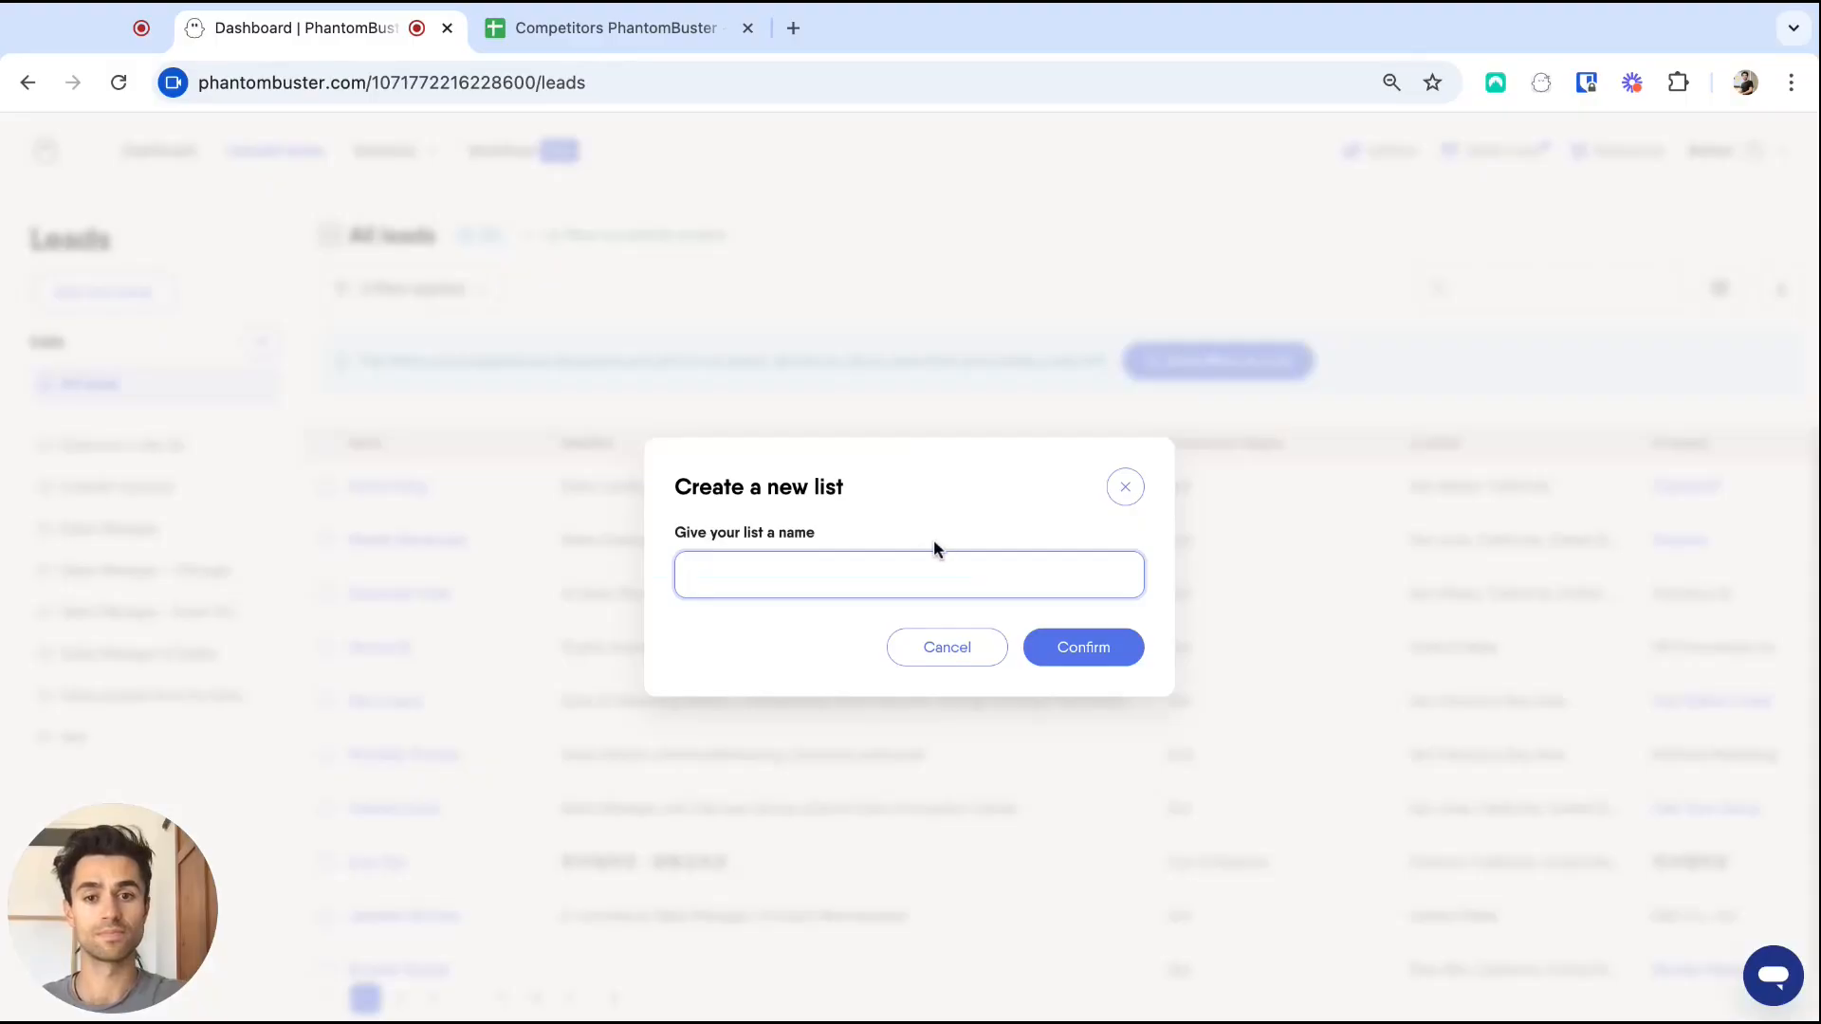
text(Comment)
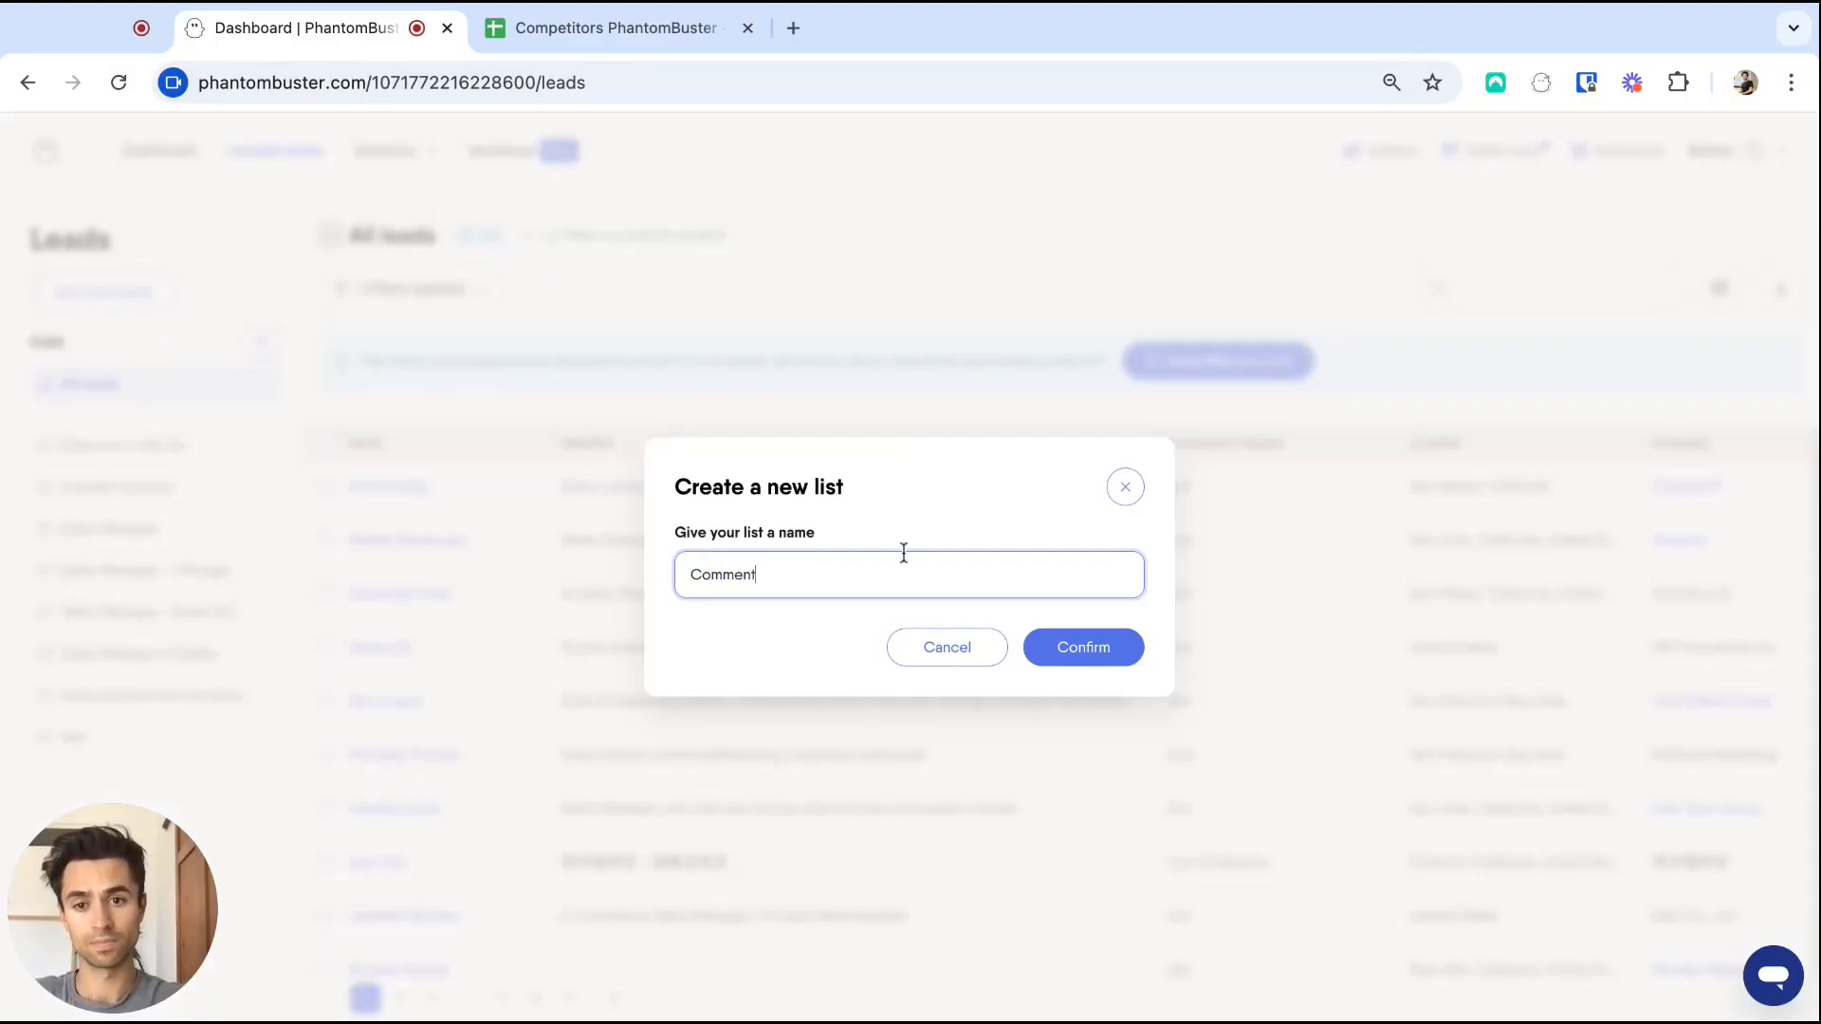
text(ers and Likers )
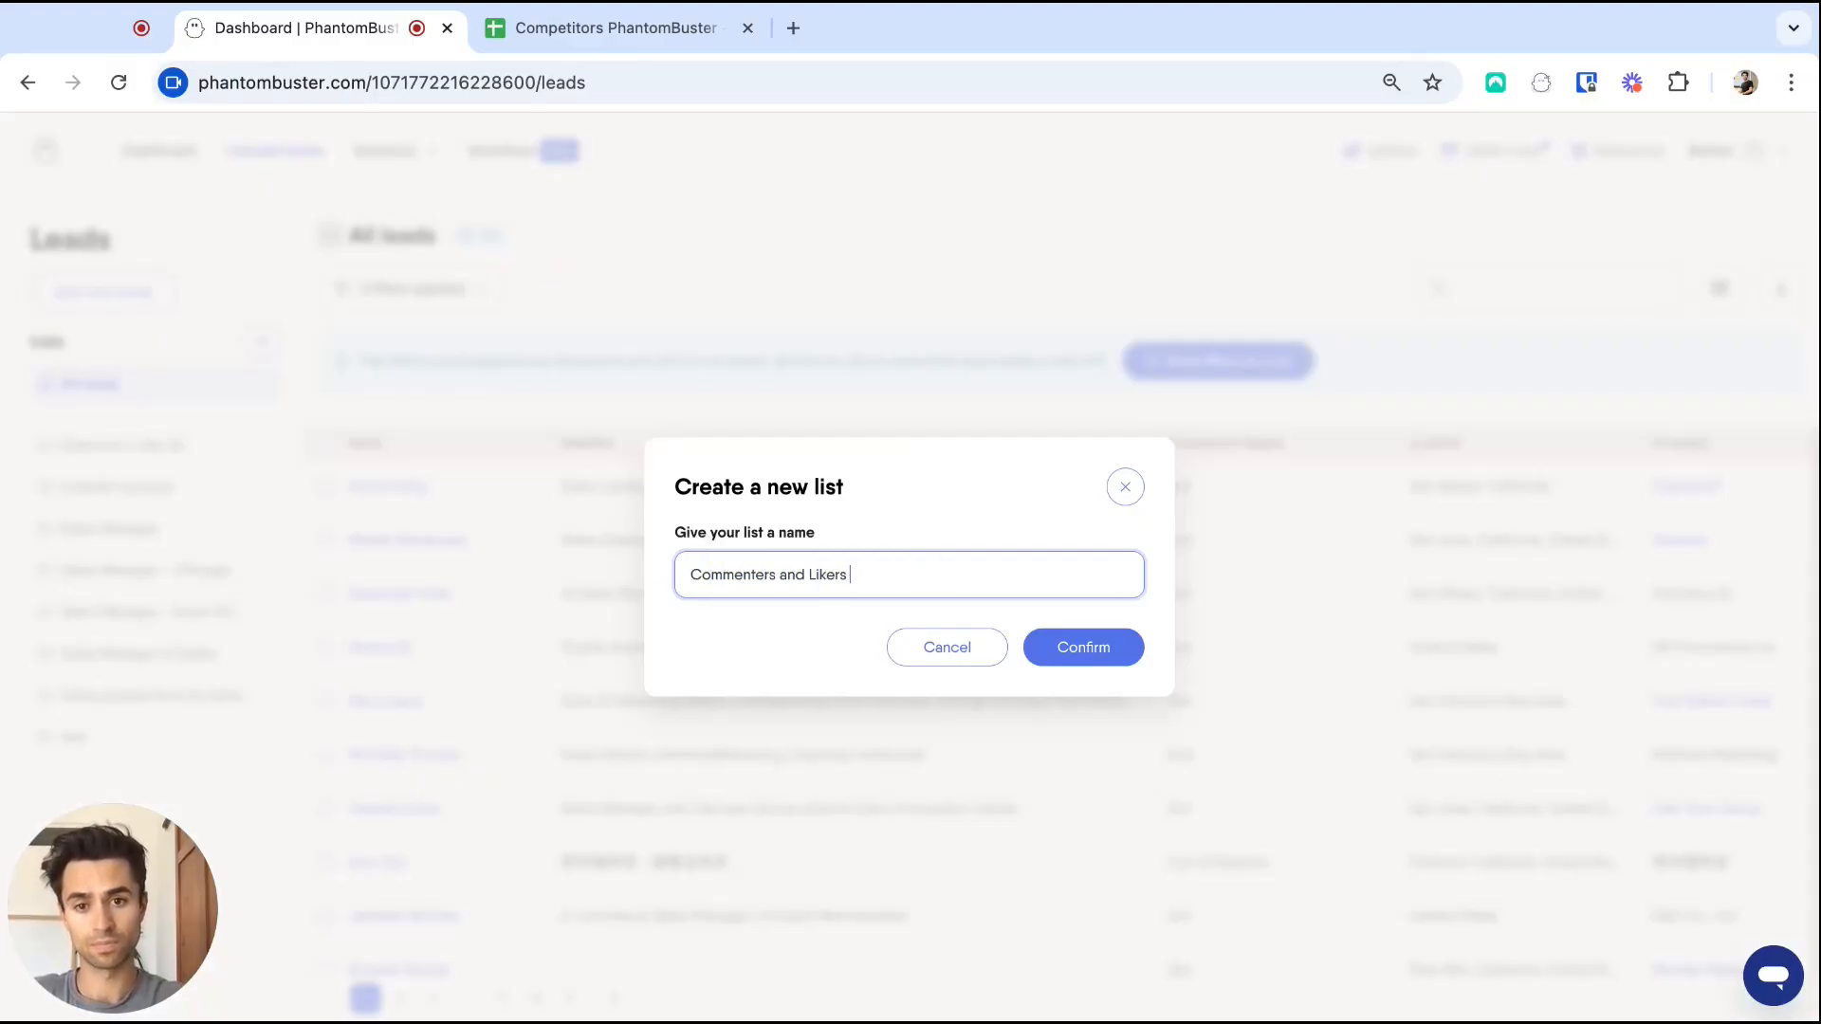
text(on my Competitors po)
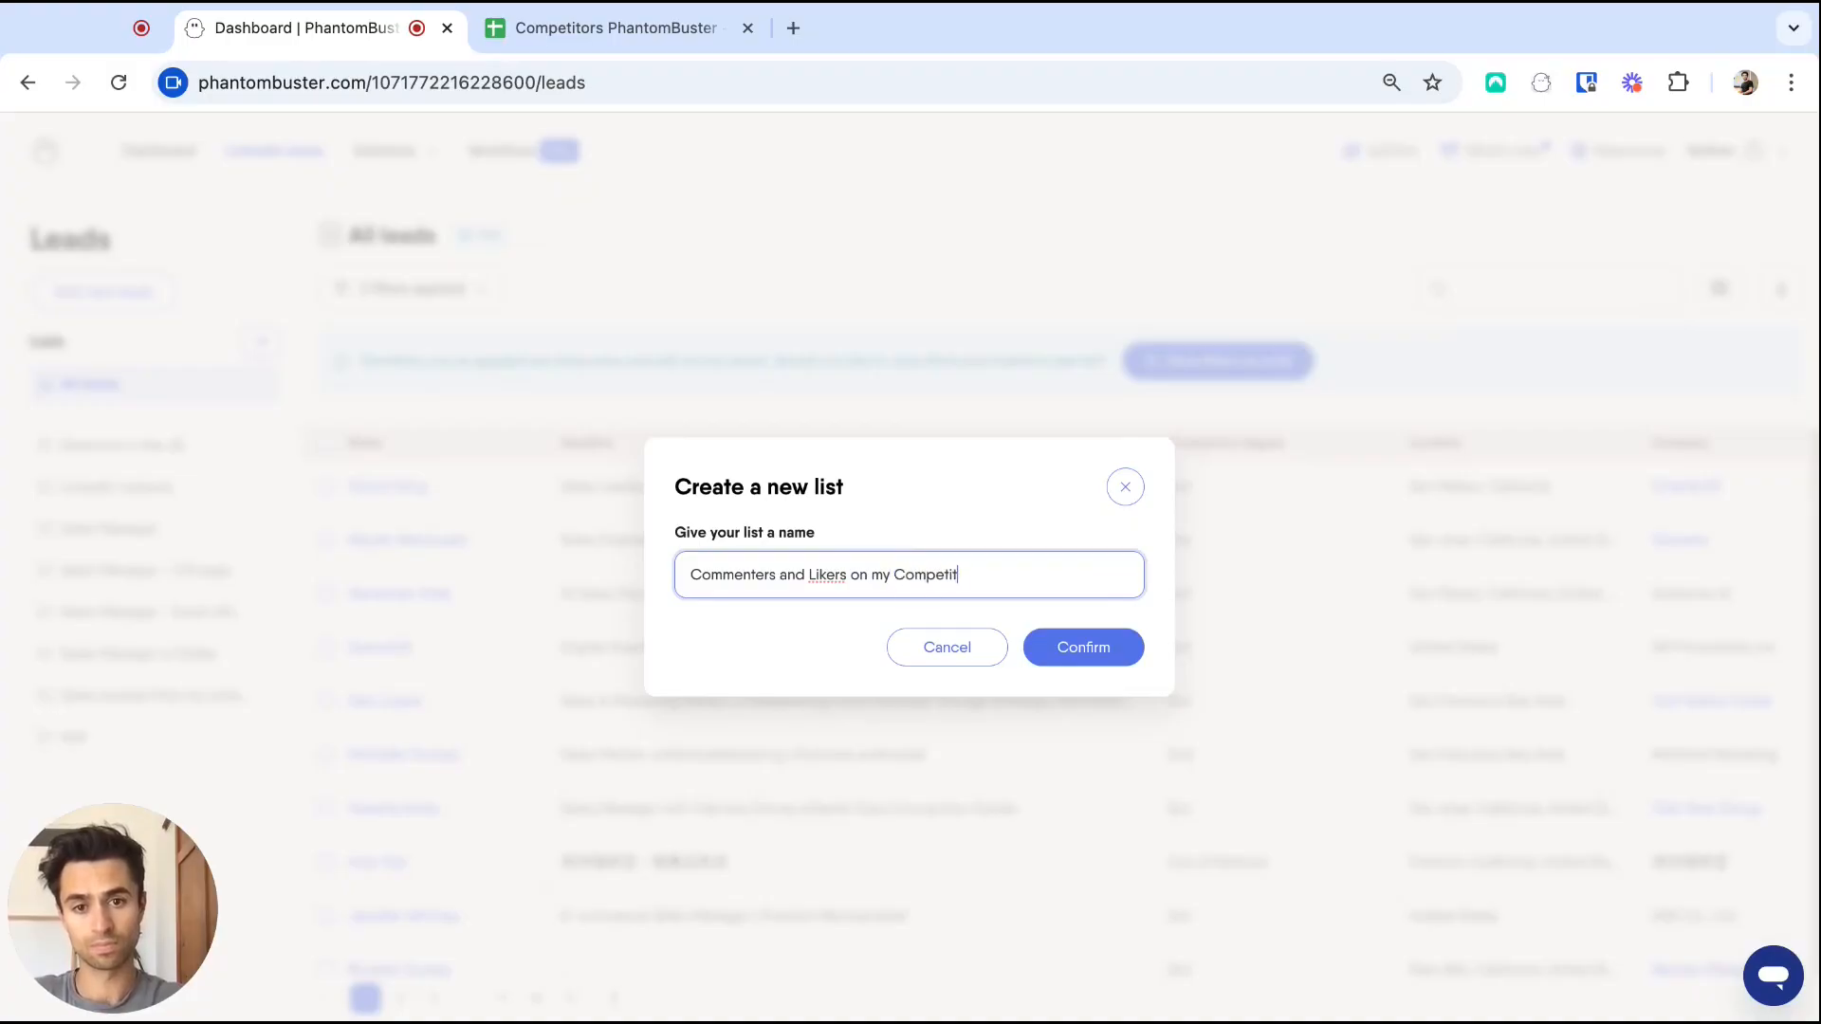
text(sts)
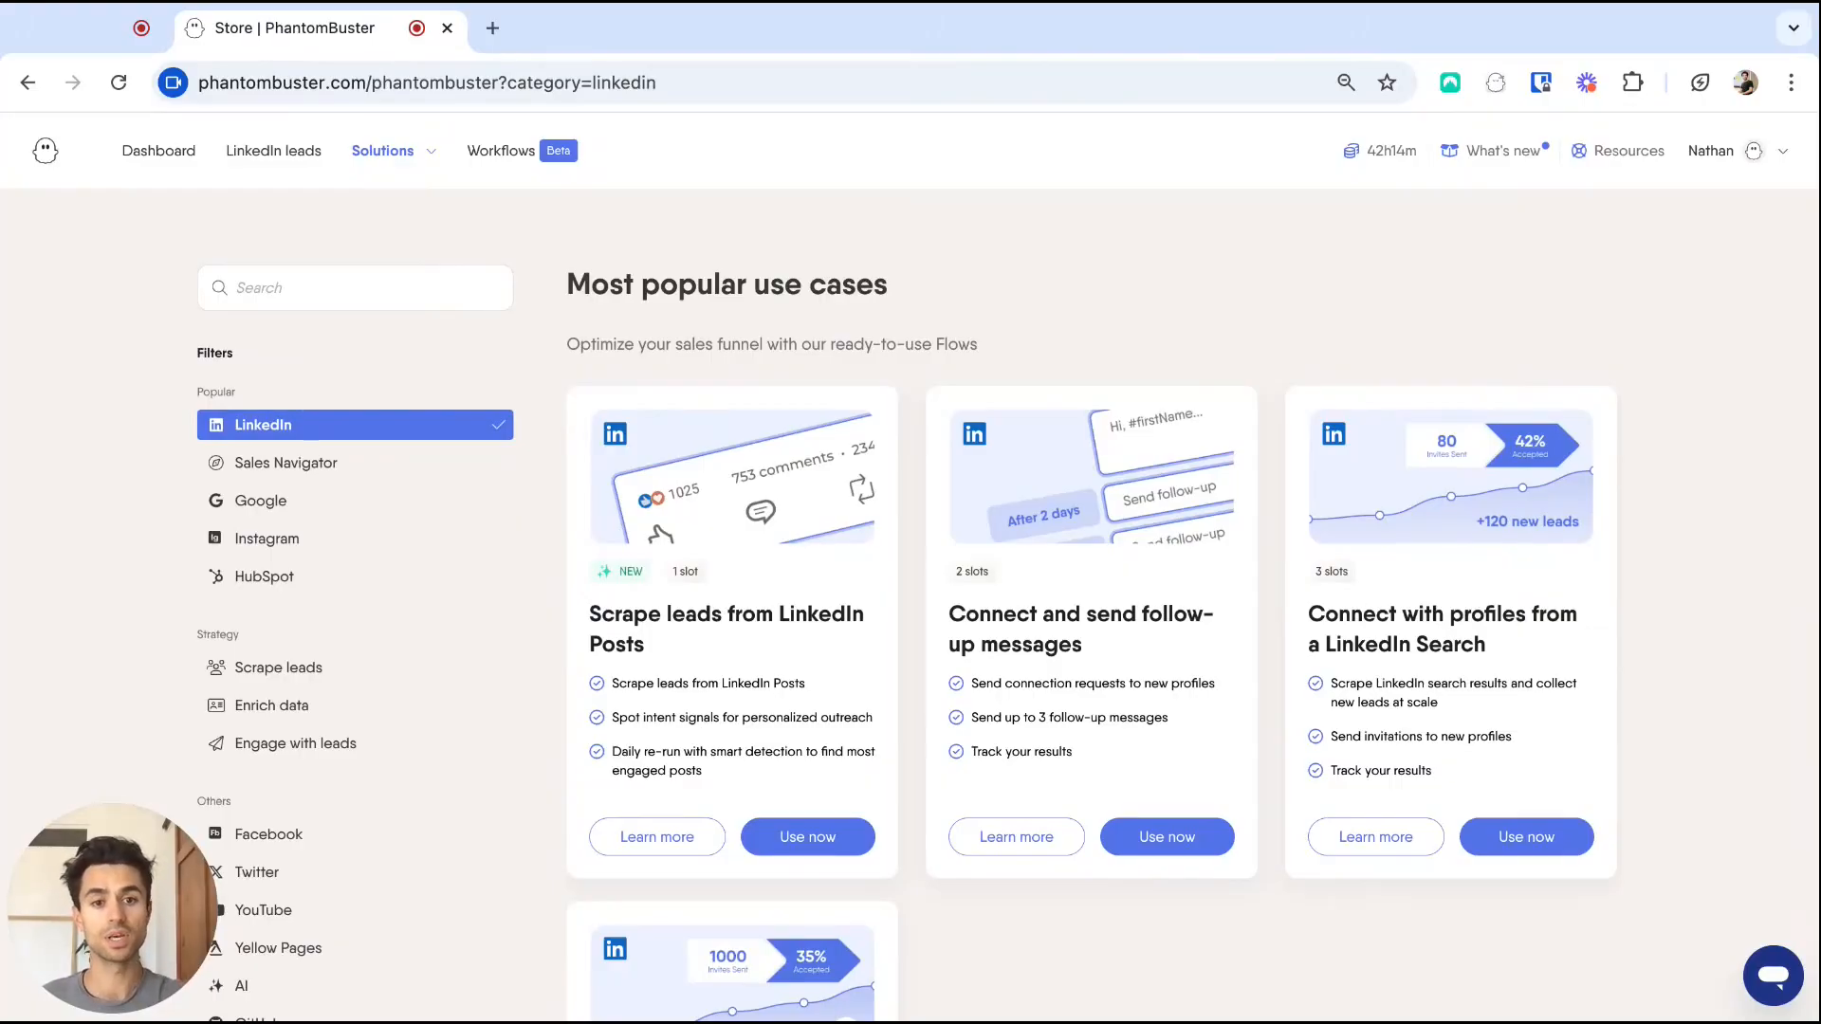
Start Connect and send follow-up messages using the Commenters and Likers list, confirming the LinkedIn account.
scroll(910, 569, down, 1)
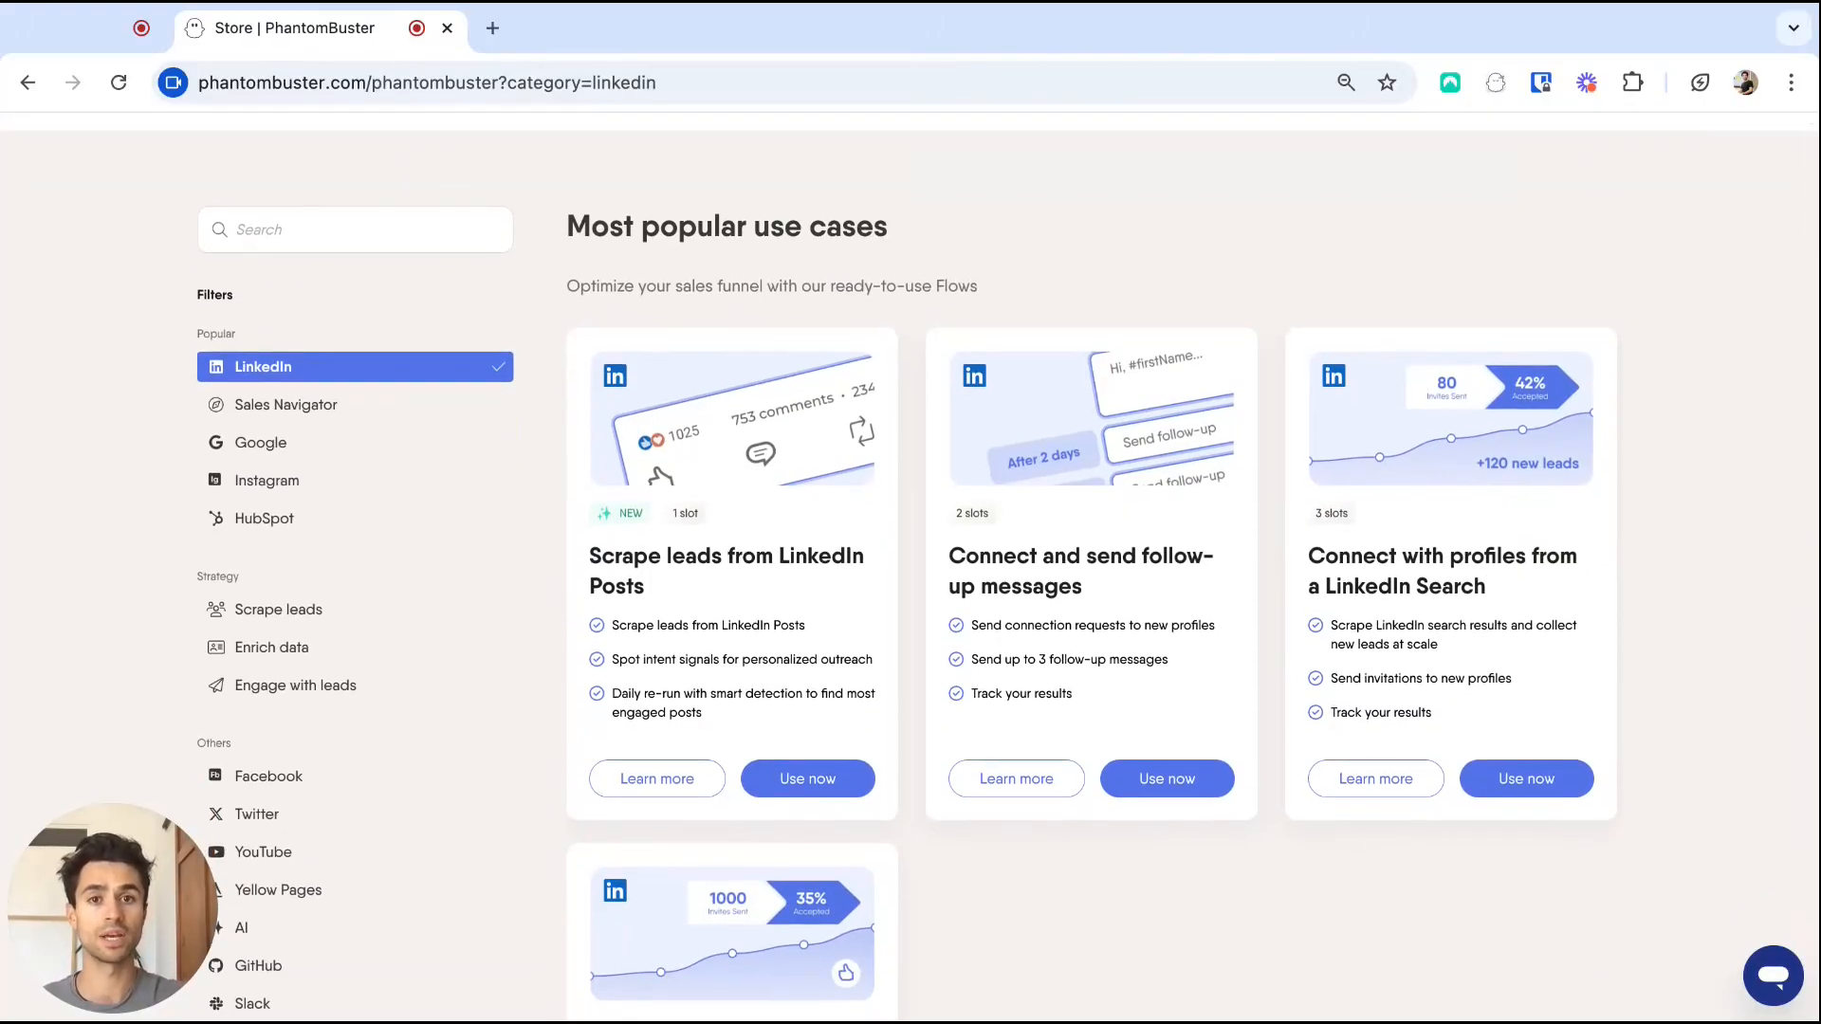
click(1164, 779)
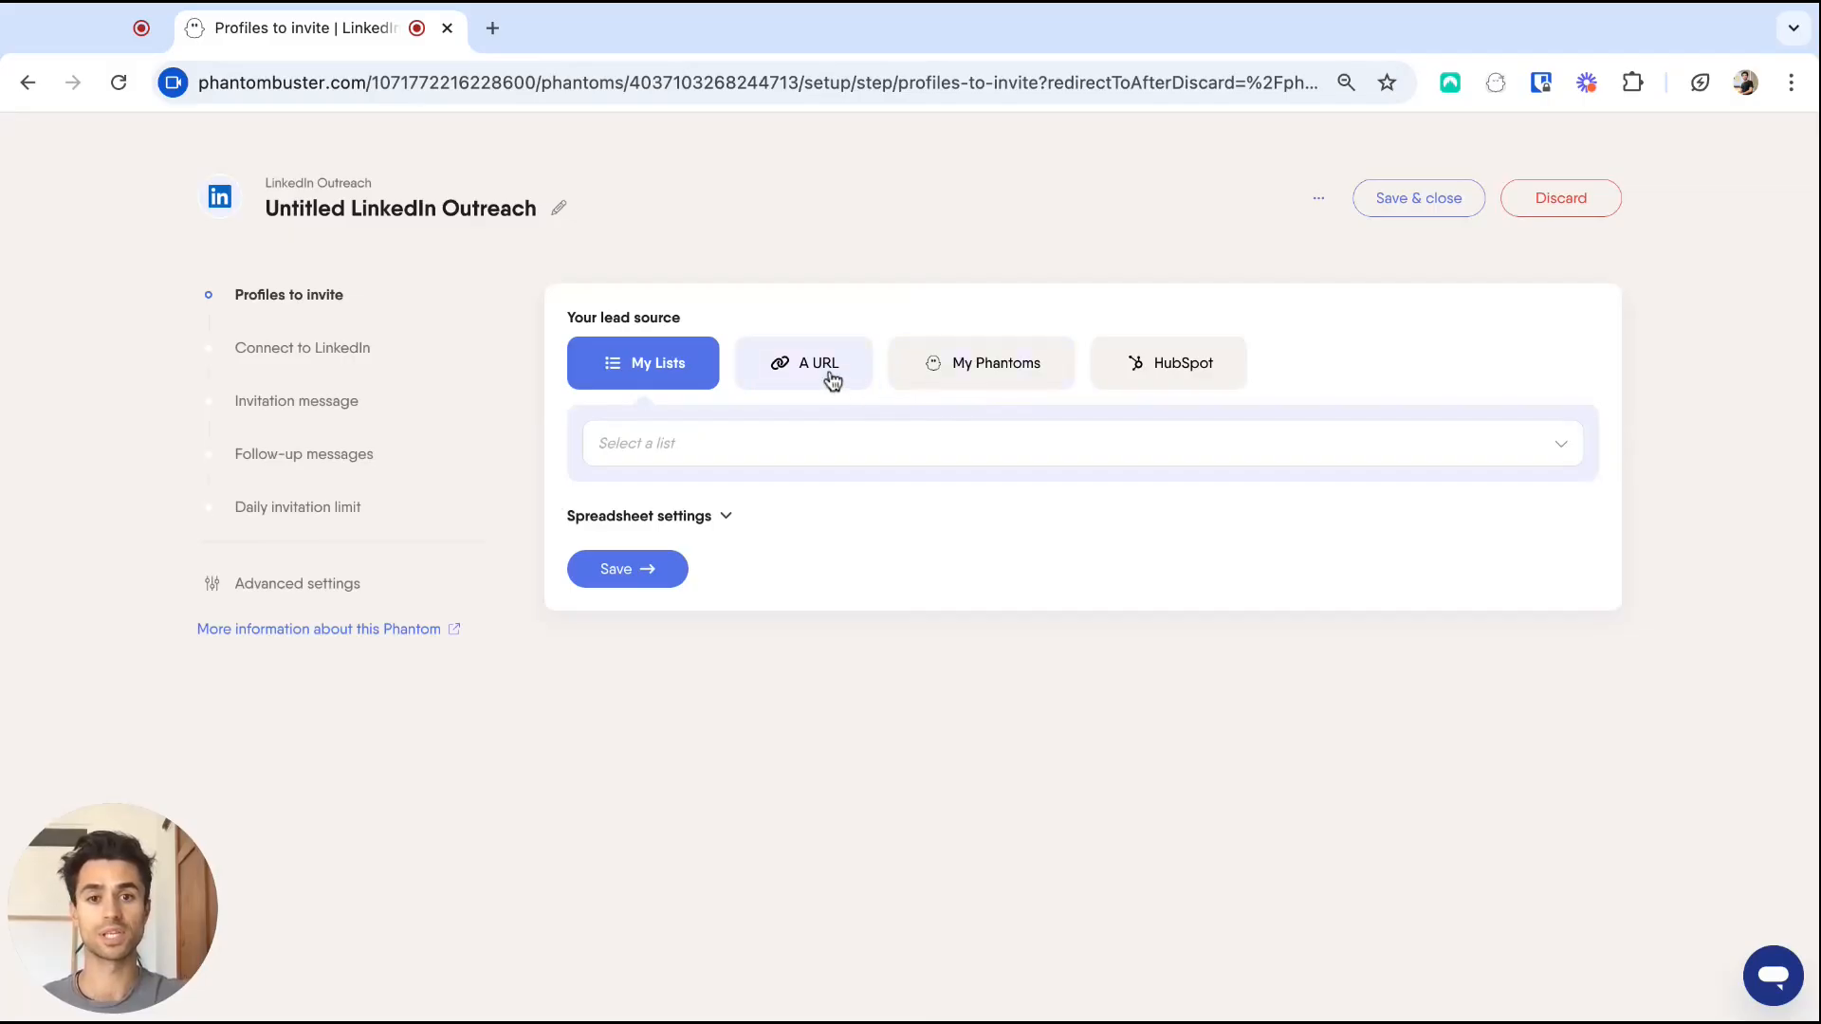
click(730, 448)
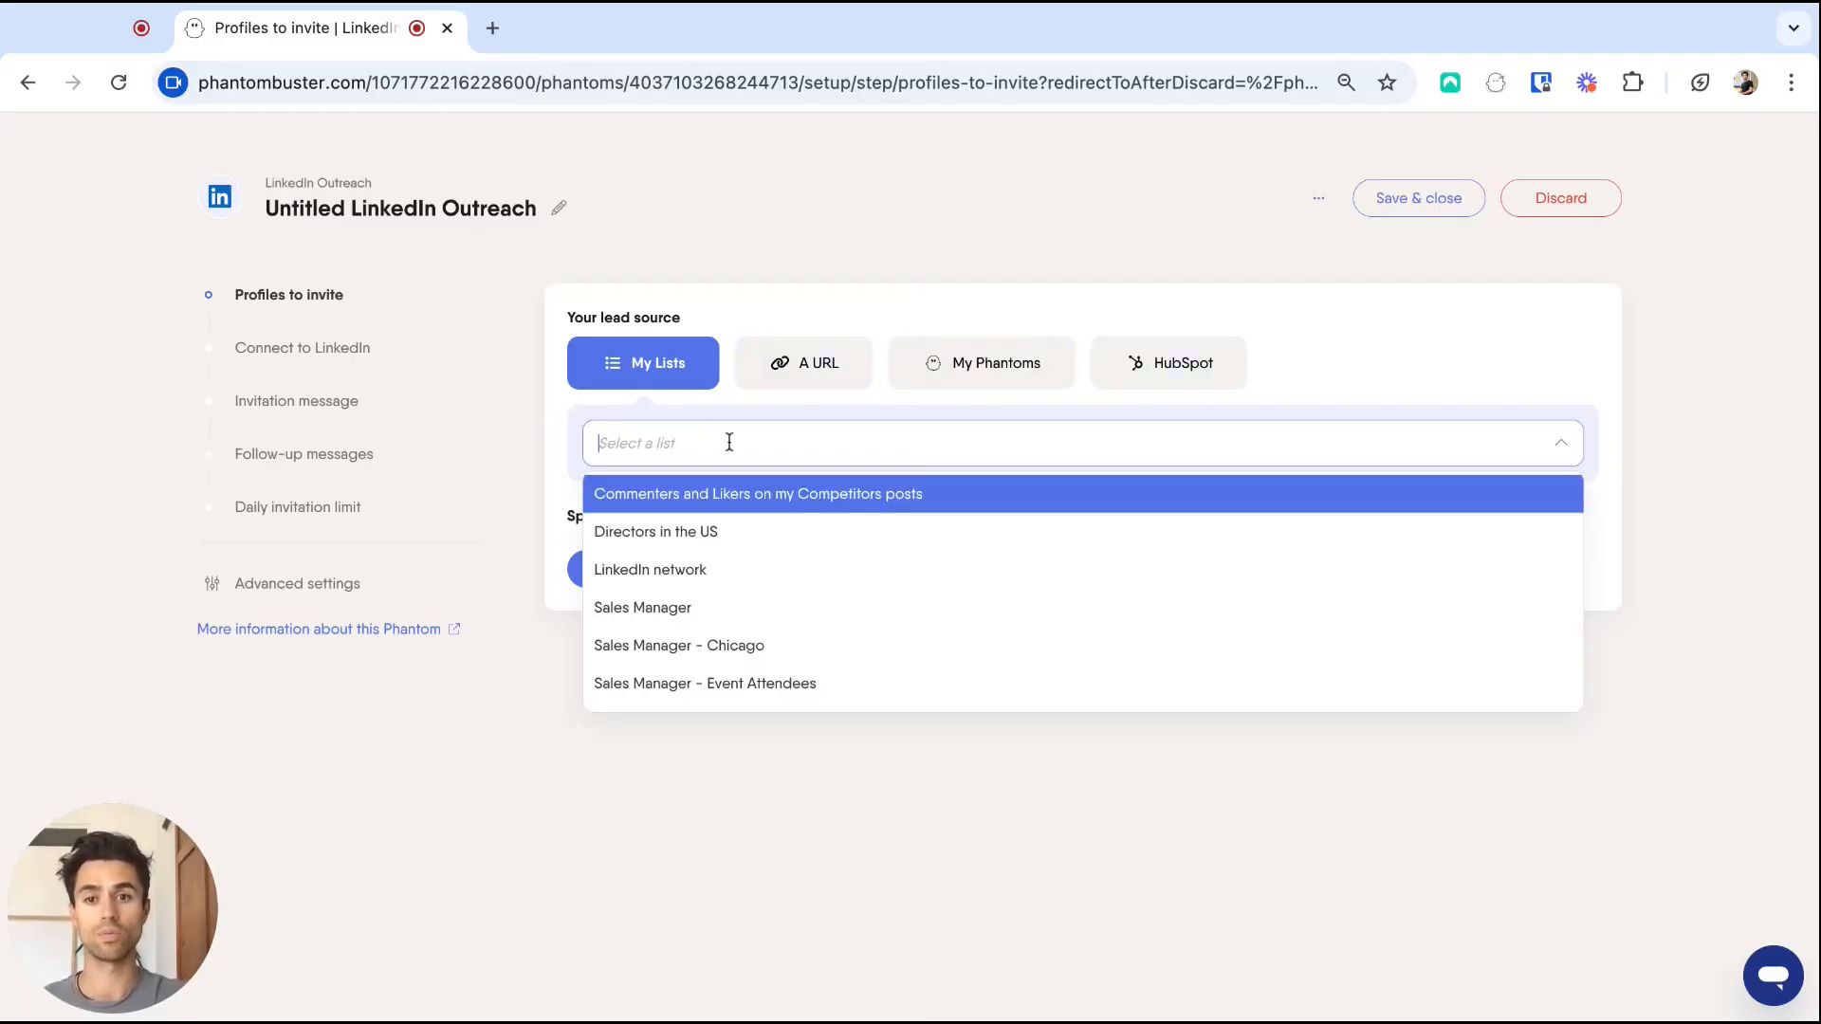
click(808, 506)
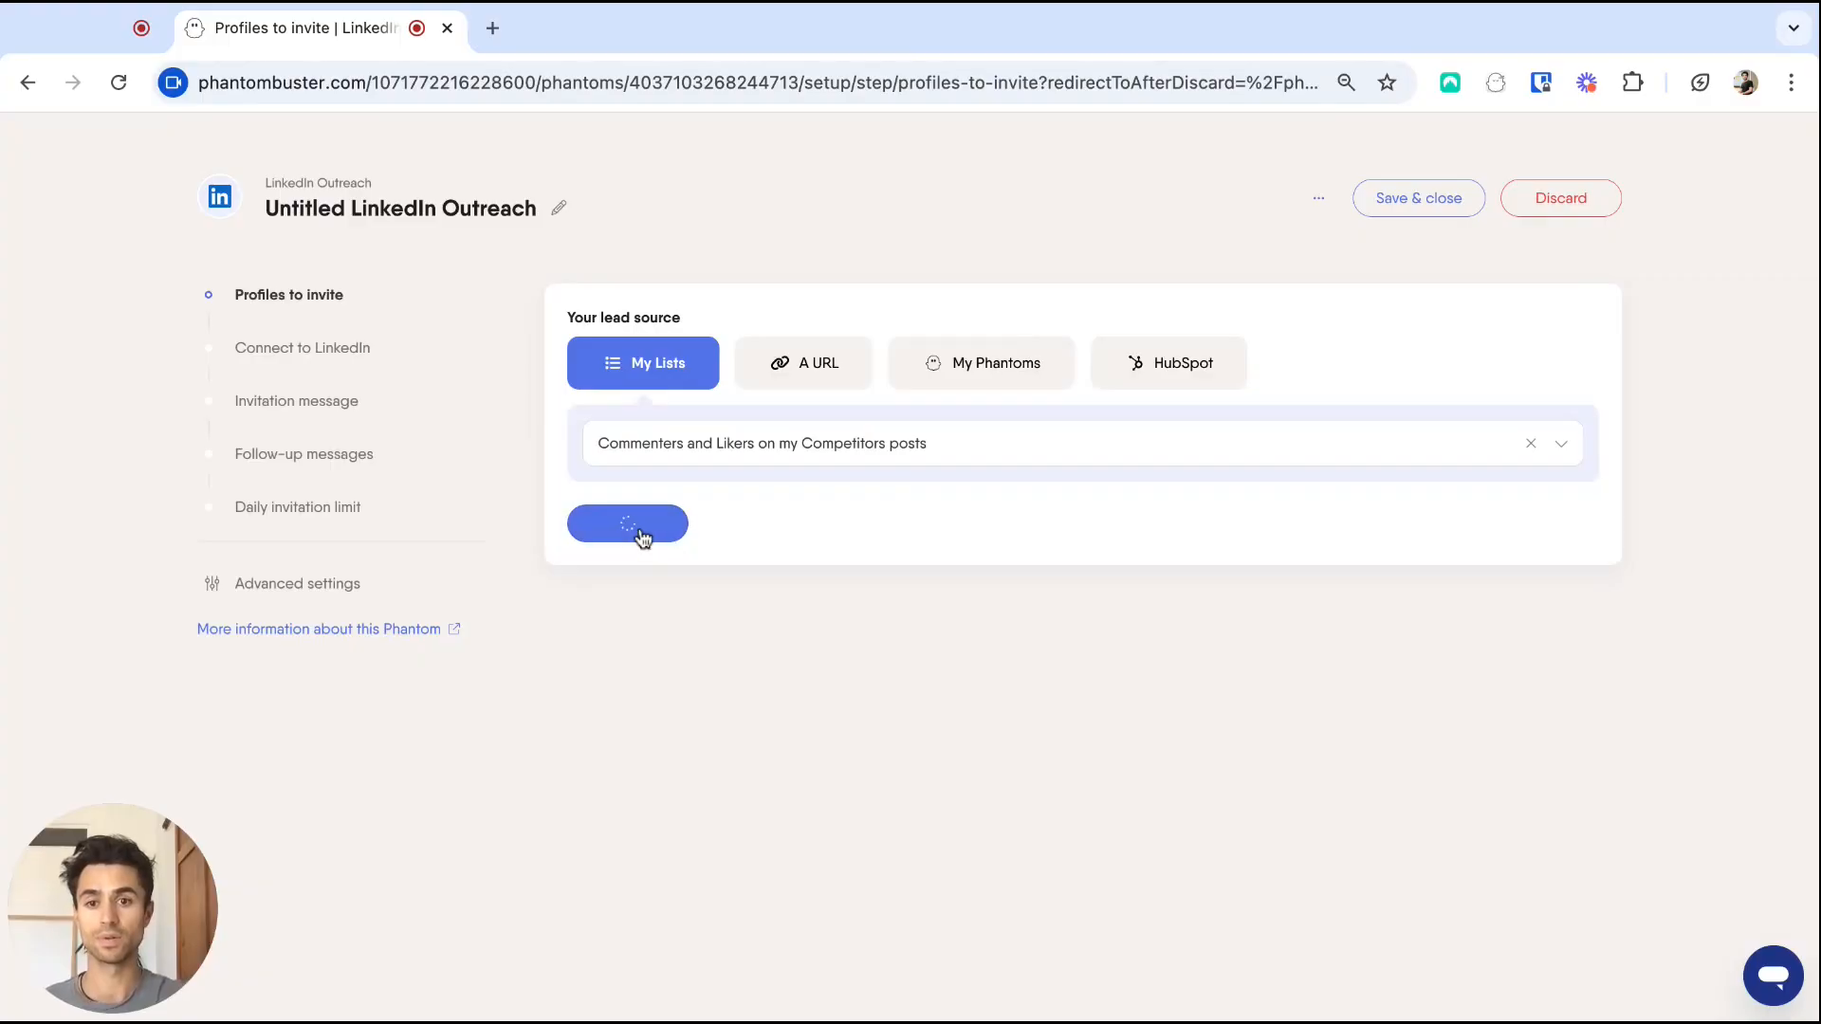
click(655, 544)
click(775, 474)
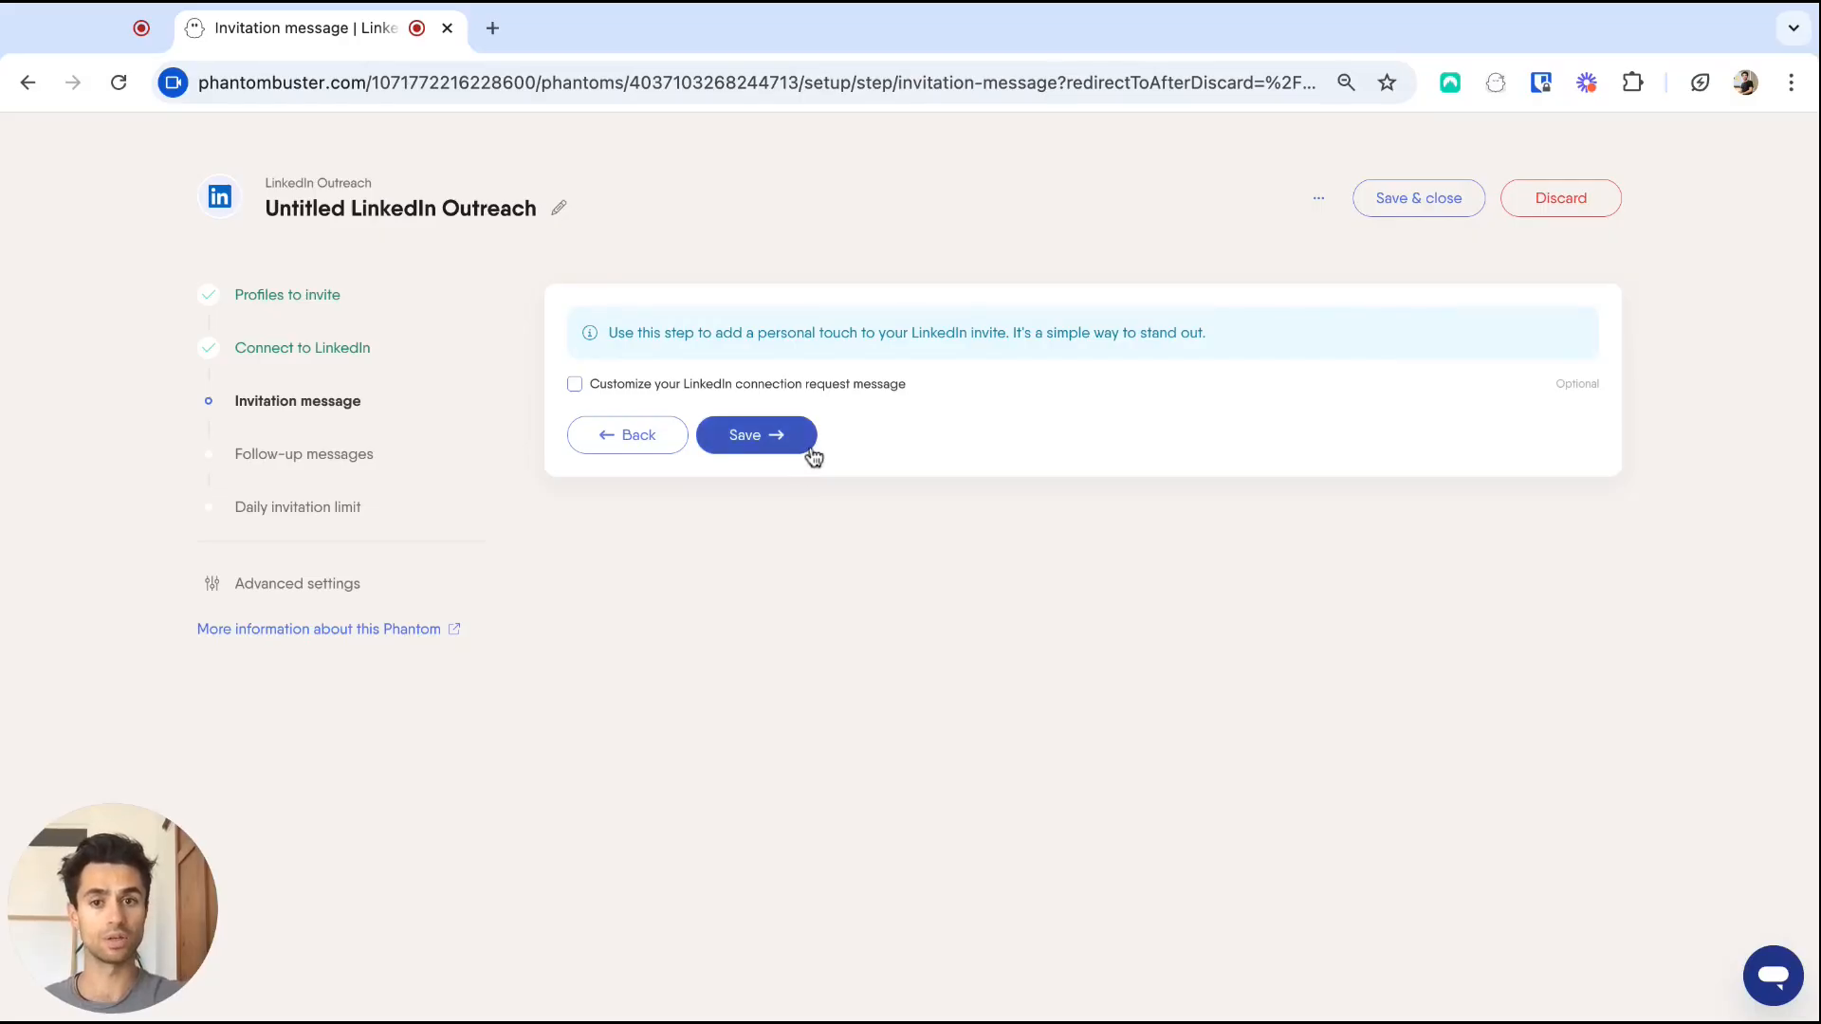
Skip the invitation note and add a 1-day follow-up: 'Hi [First name], thank you for accepting me, happy to connect with you!'.
click(788, 446)
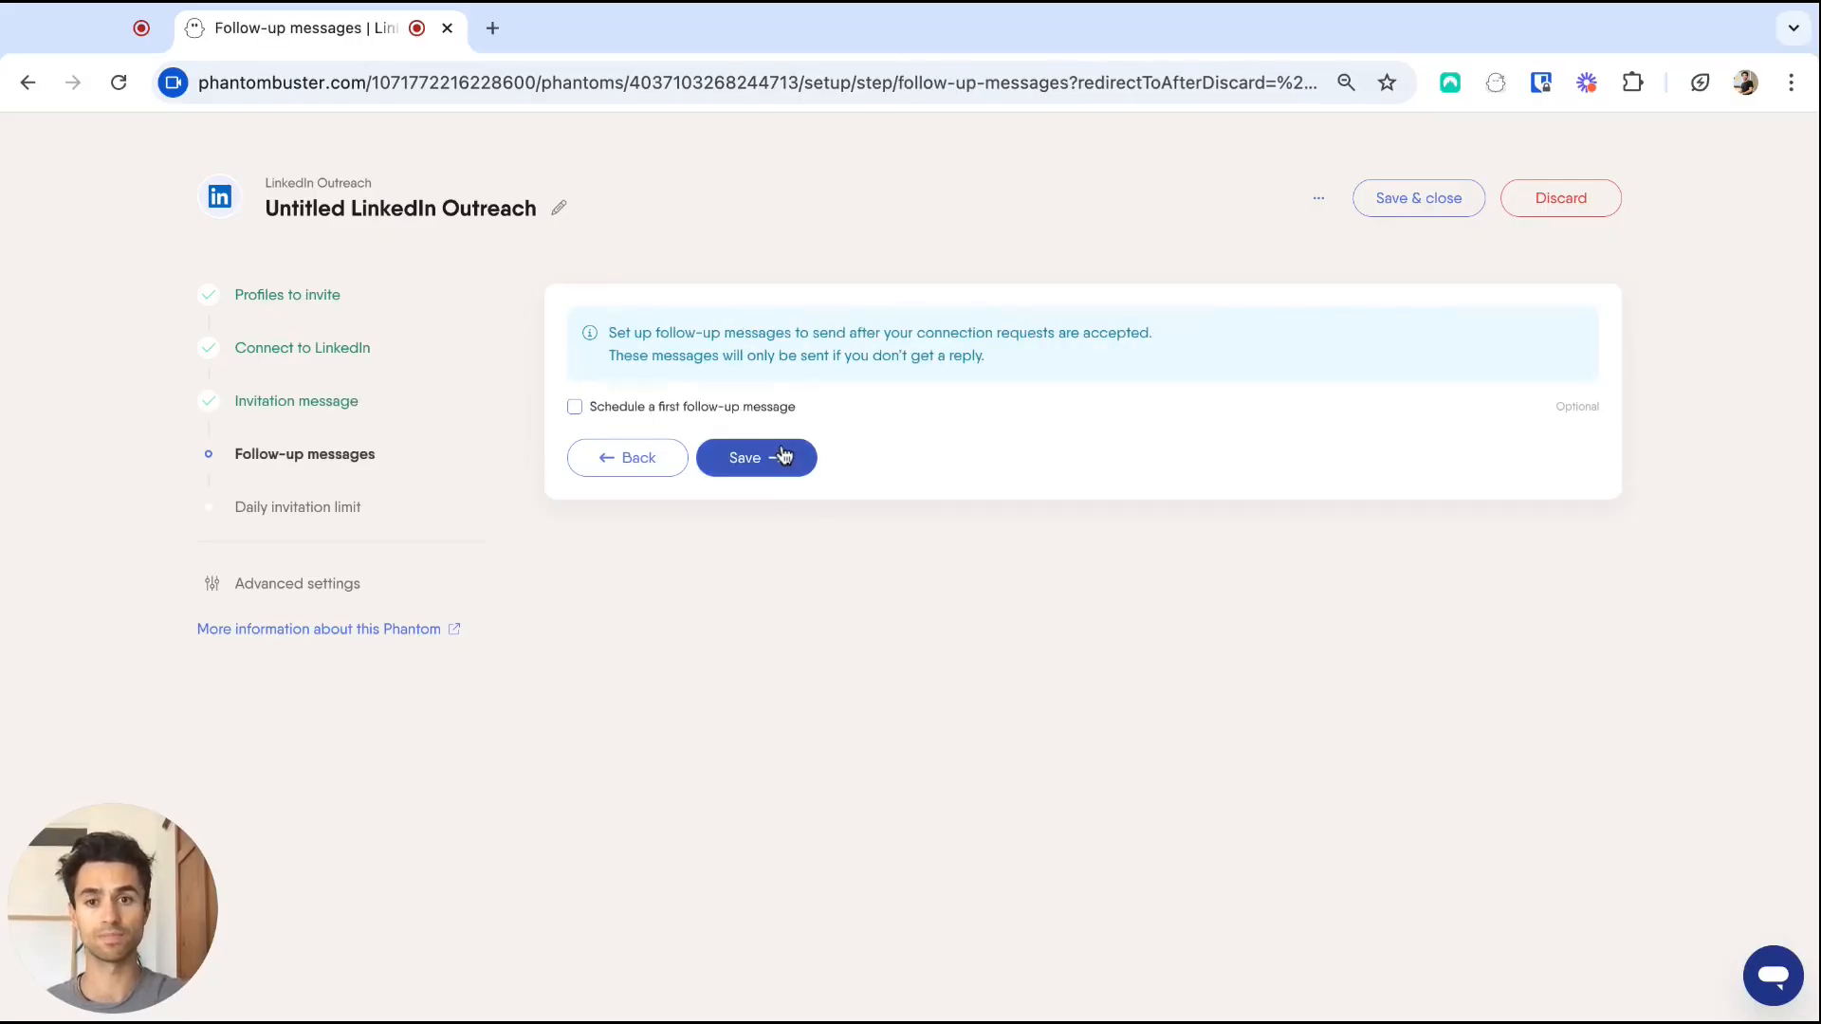
click(576, 409)
click(697, 496)
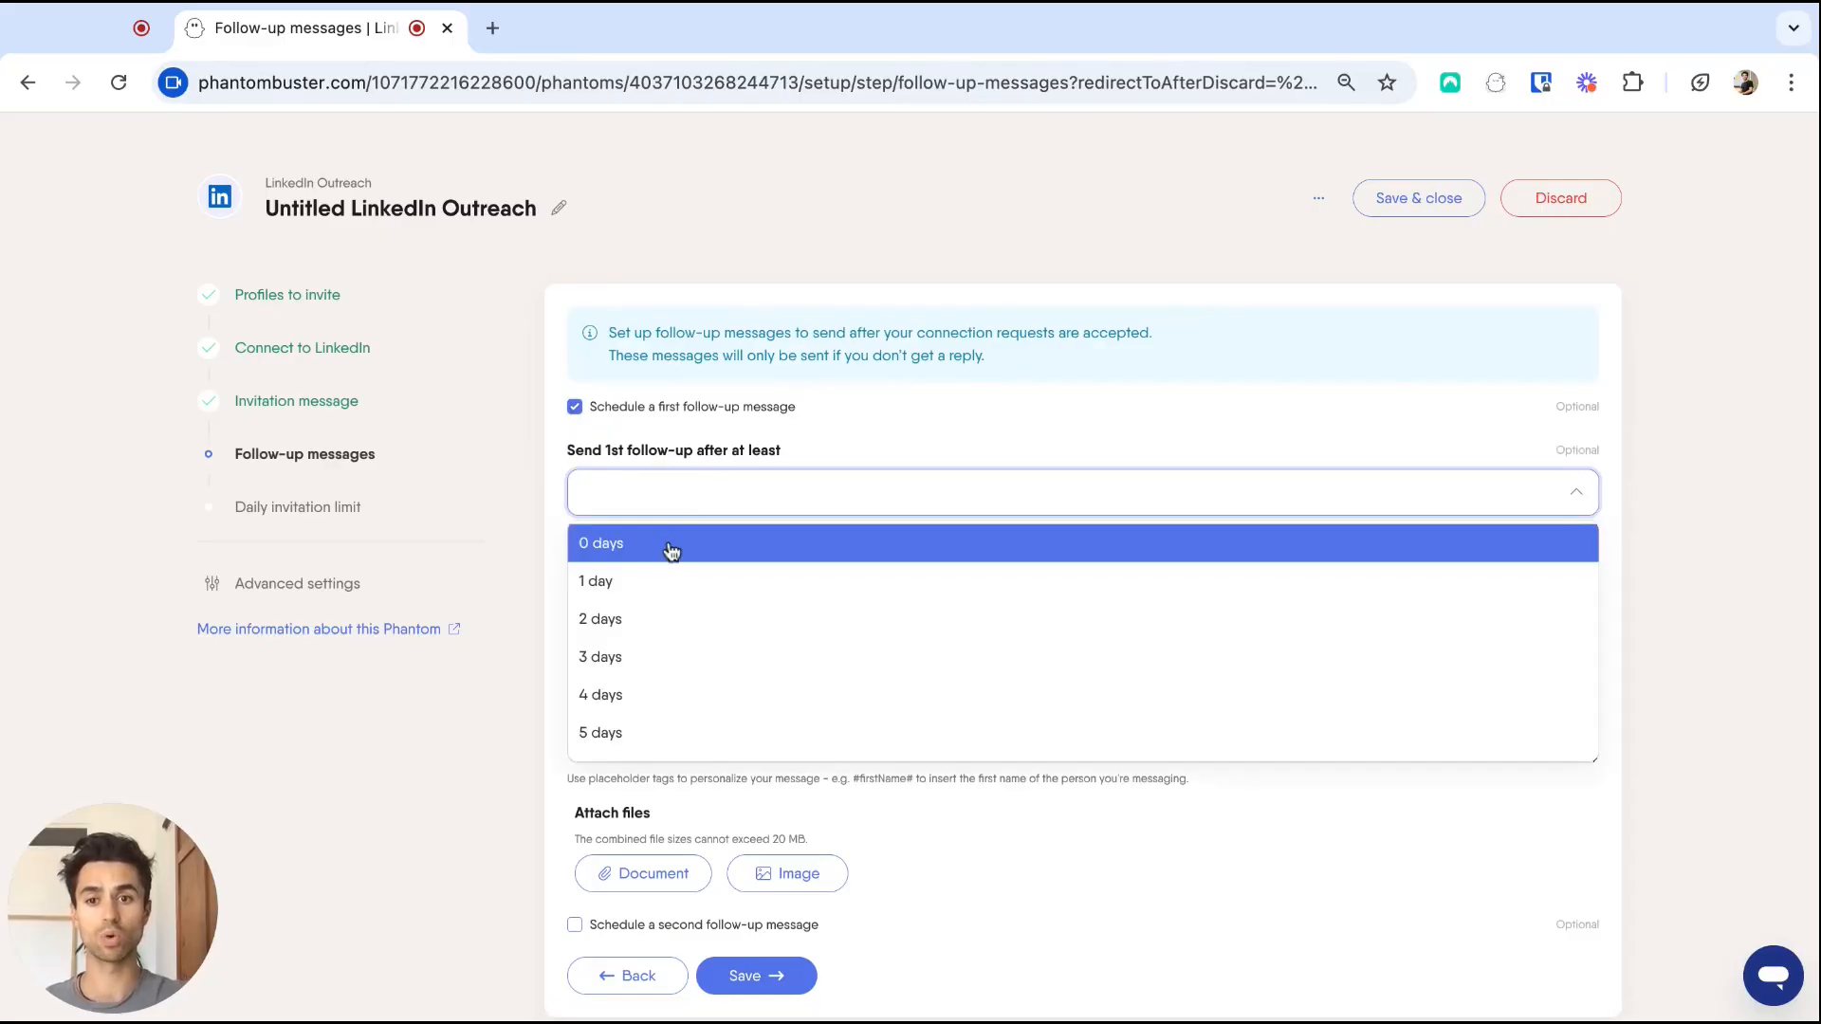
click(646, 580)
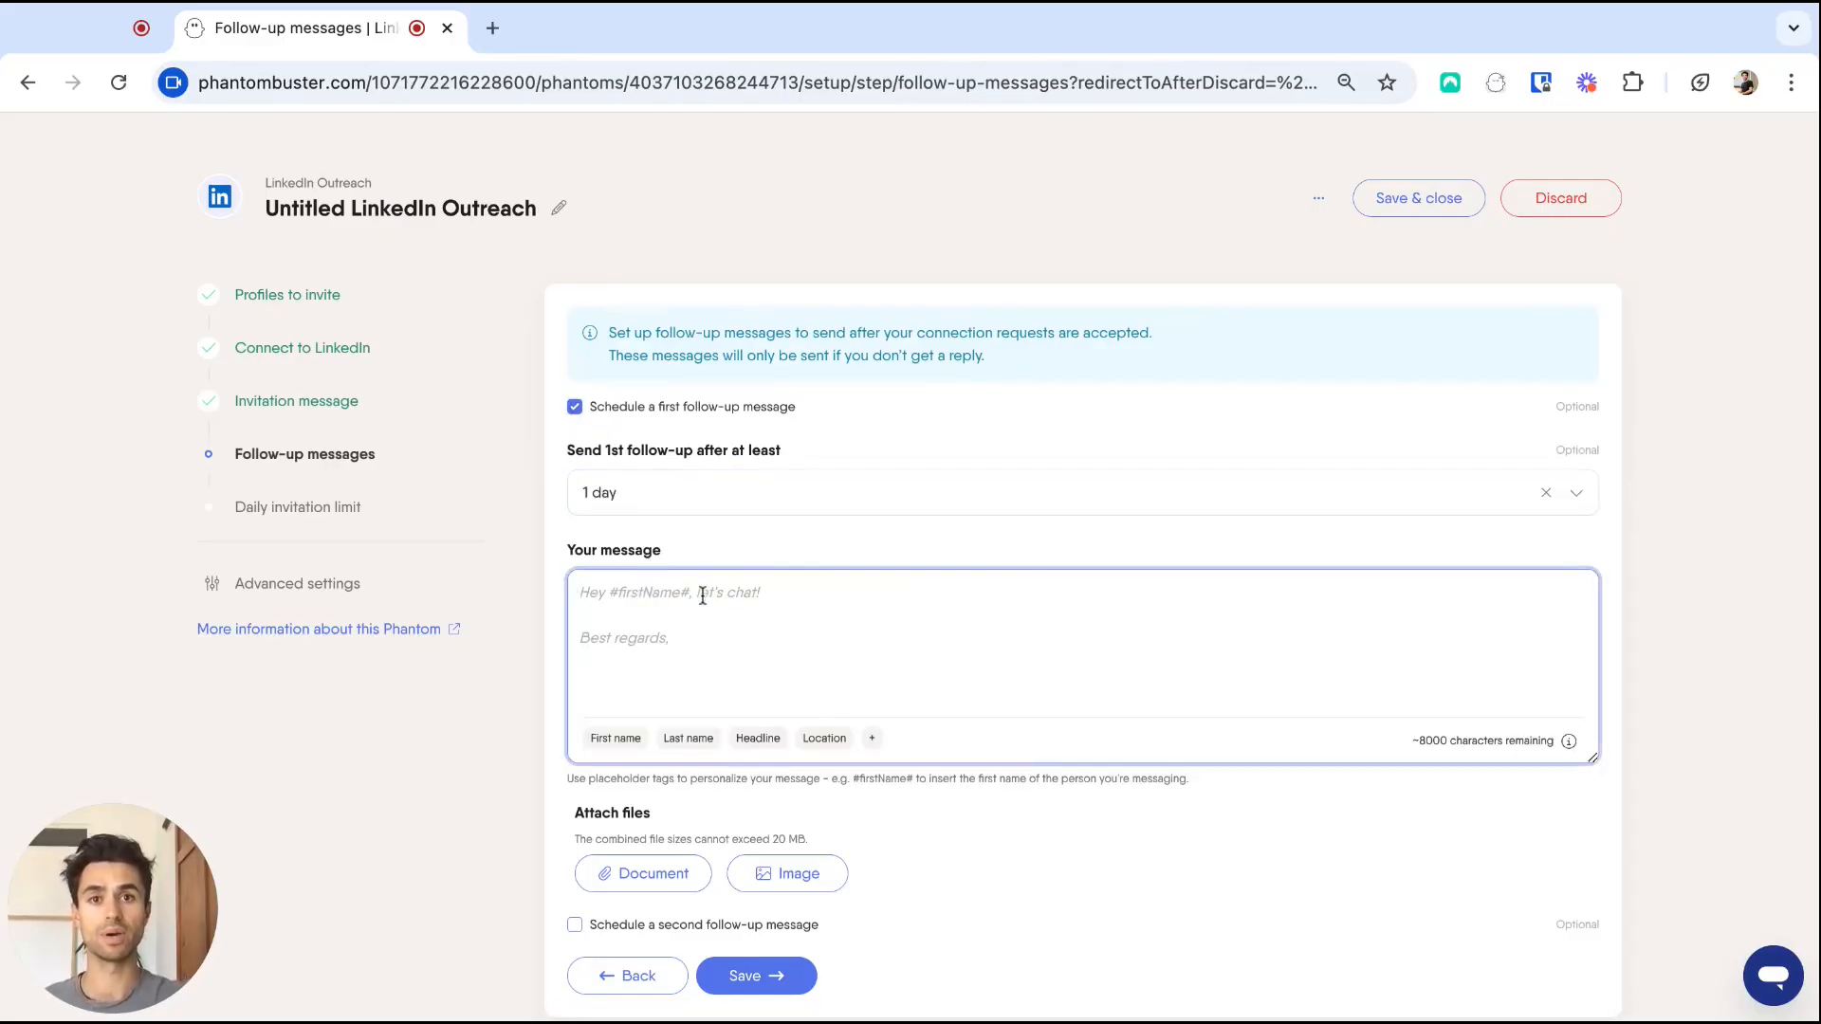
text(Hi)
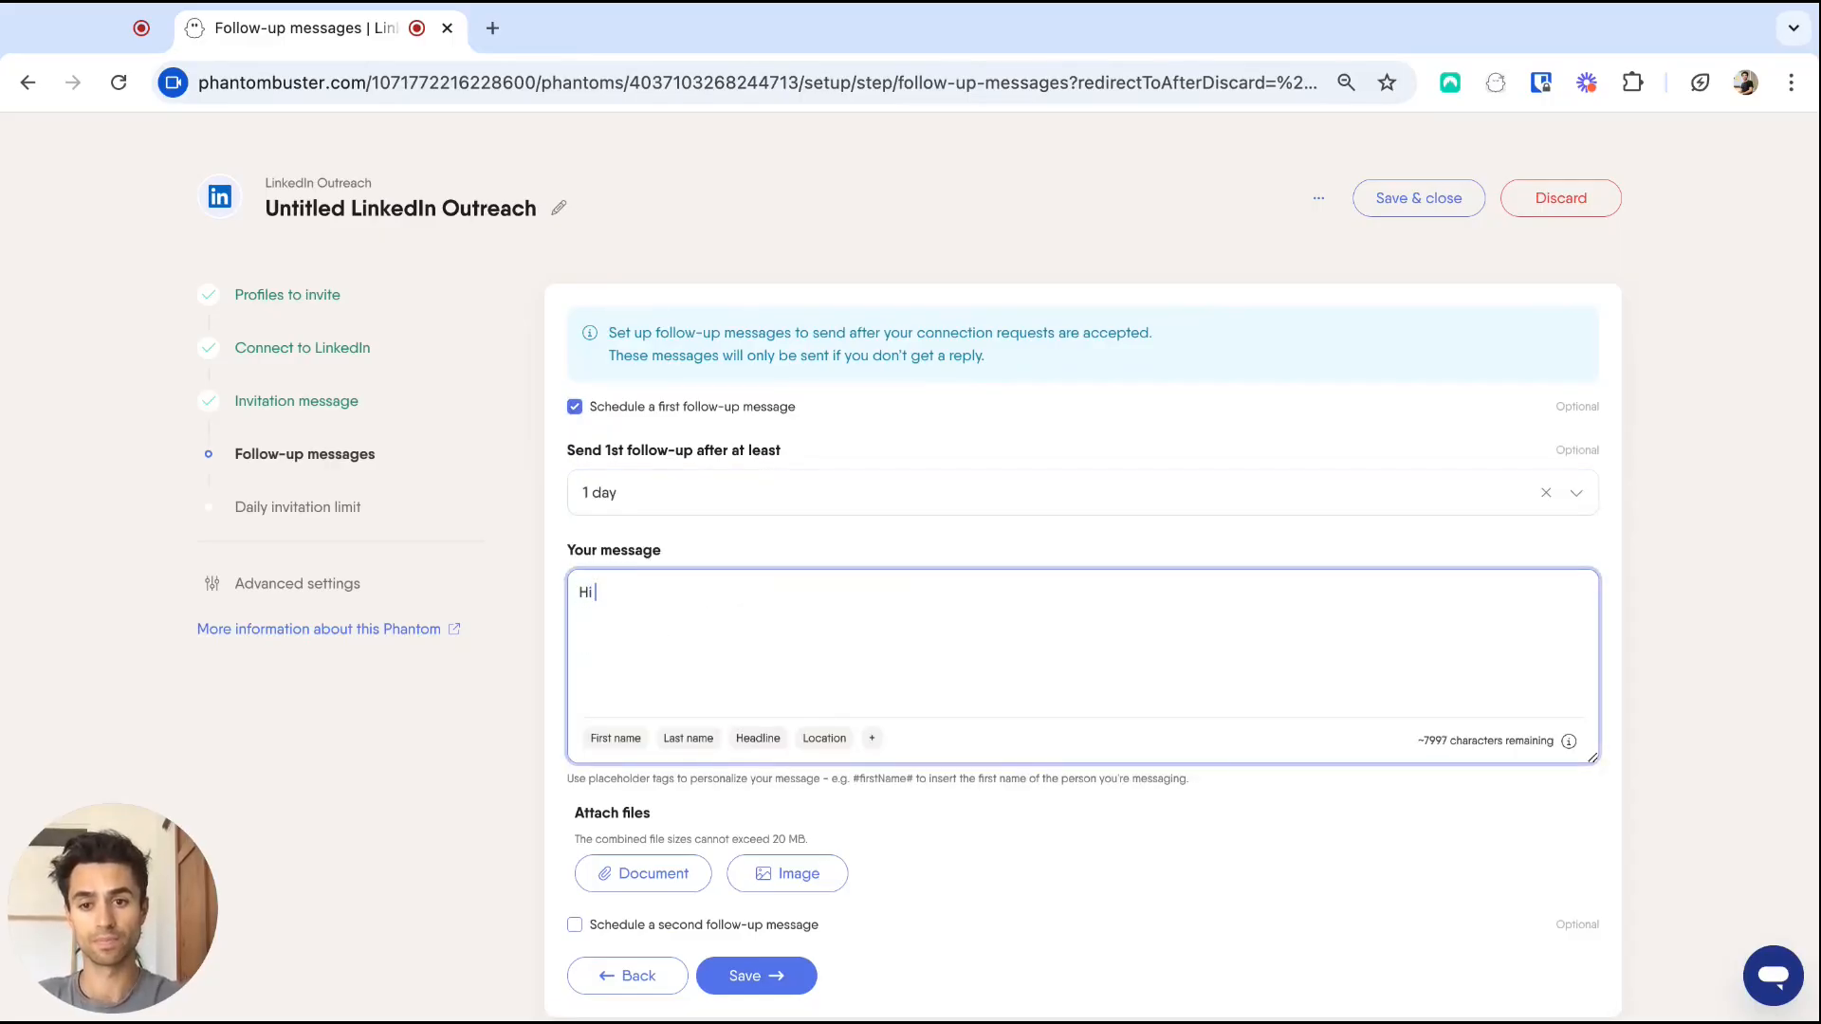
click(629, 739)
text(, )
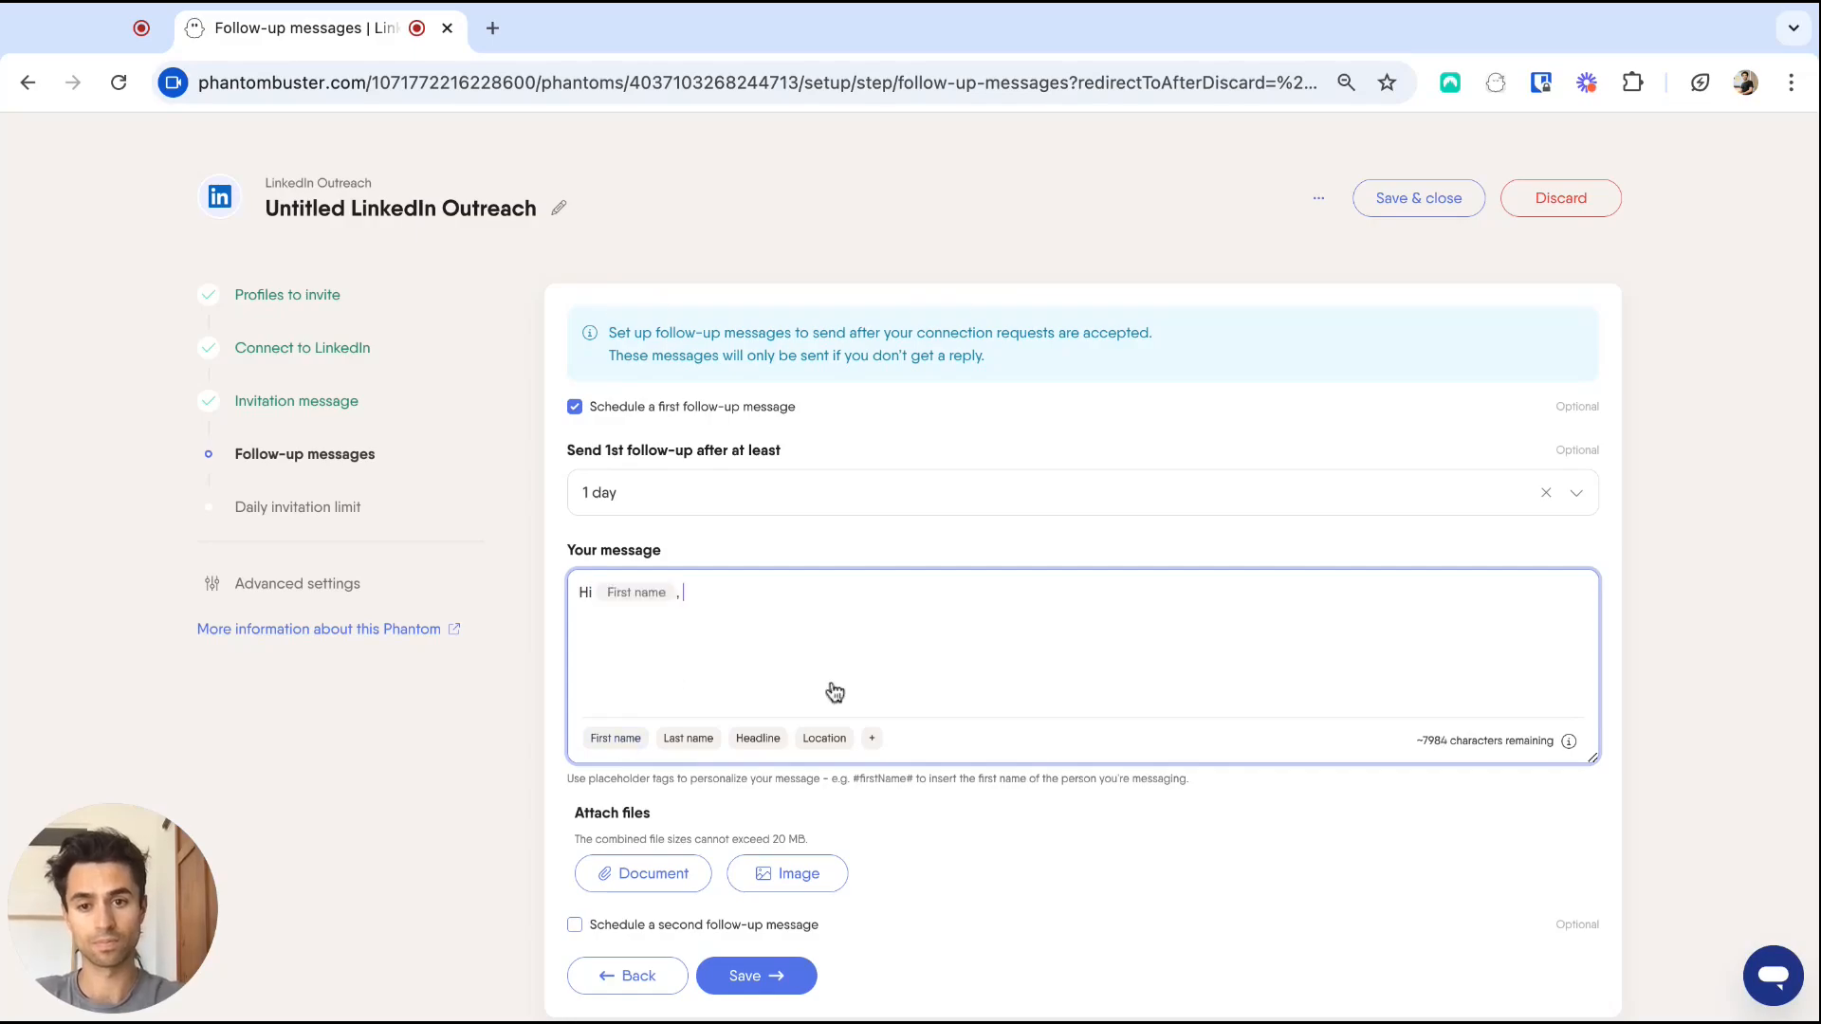
text(thank you )
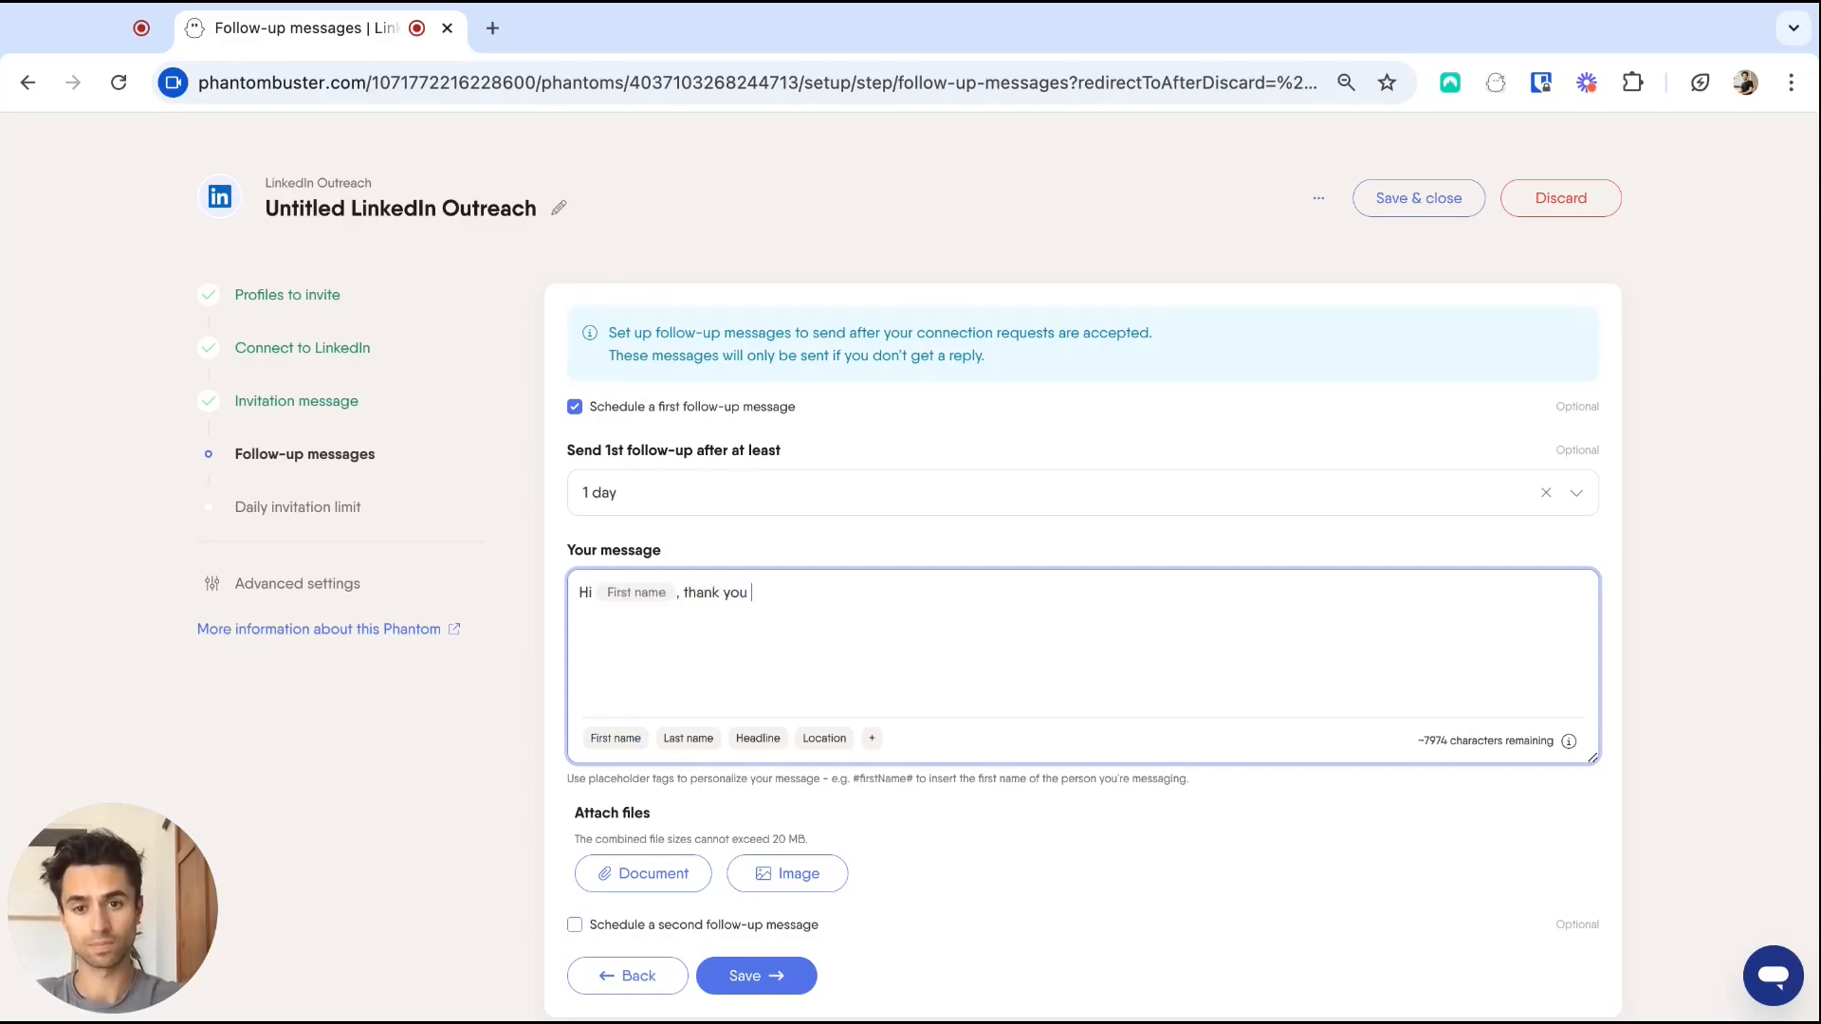
text(for acceptin)
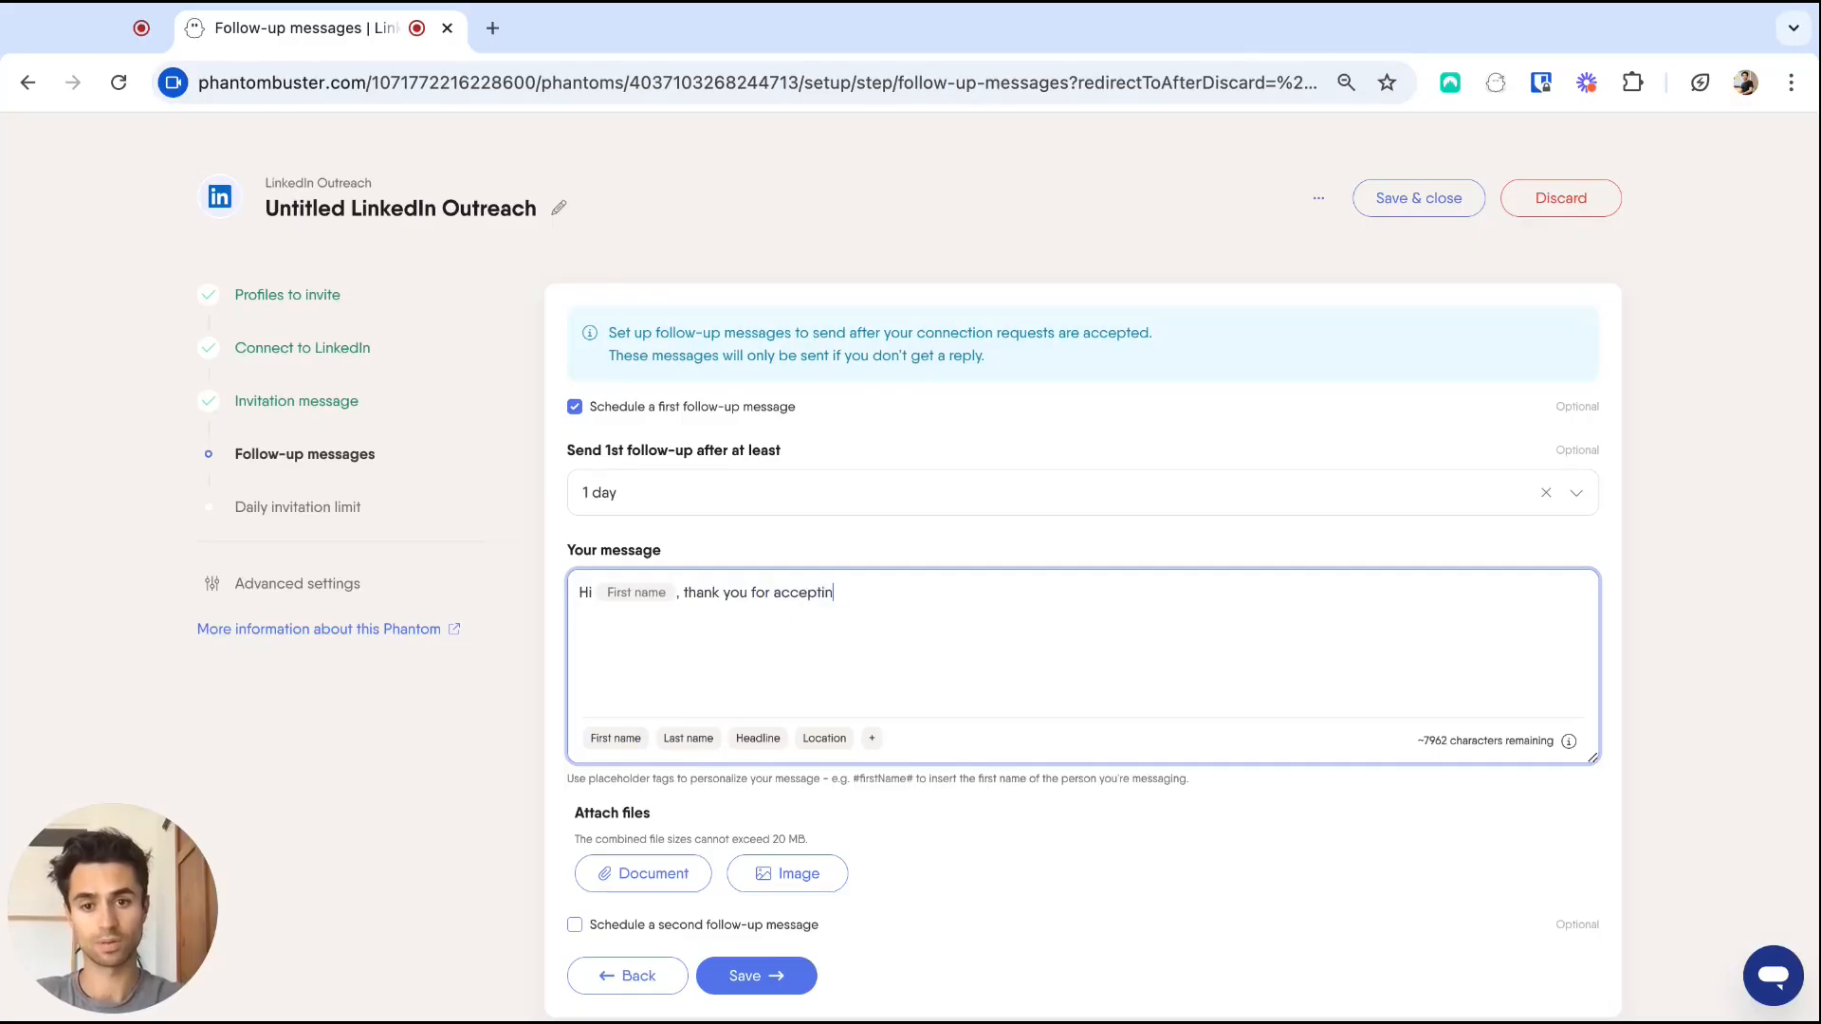
text(g me, h)
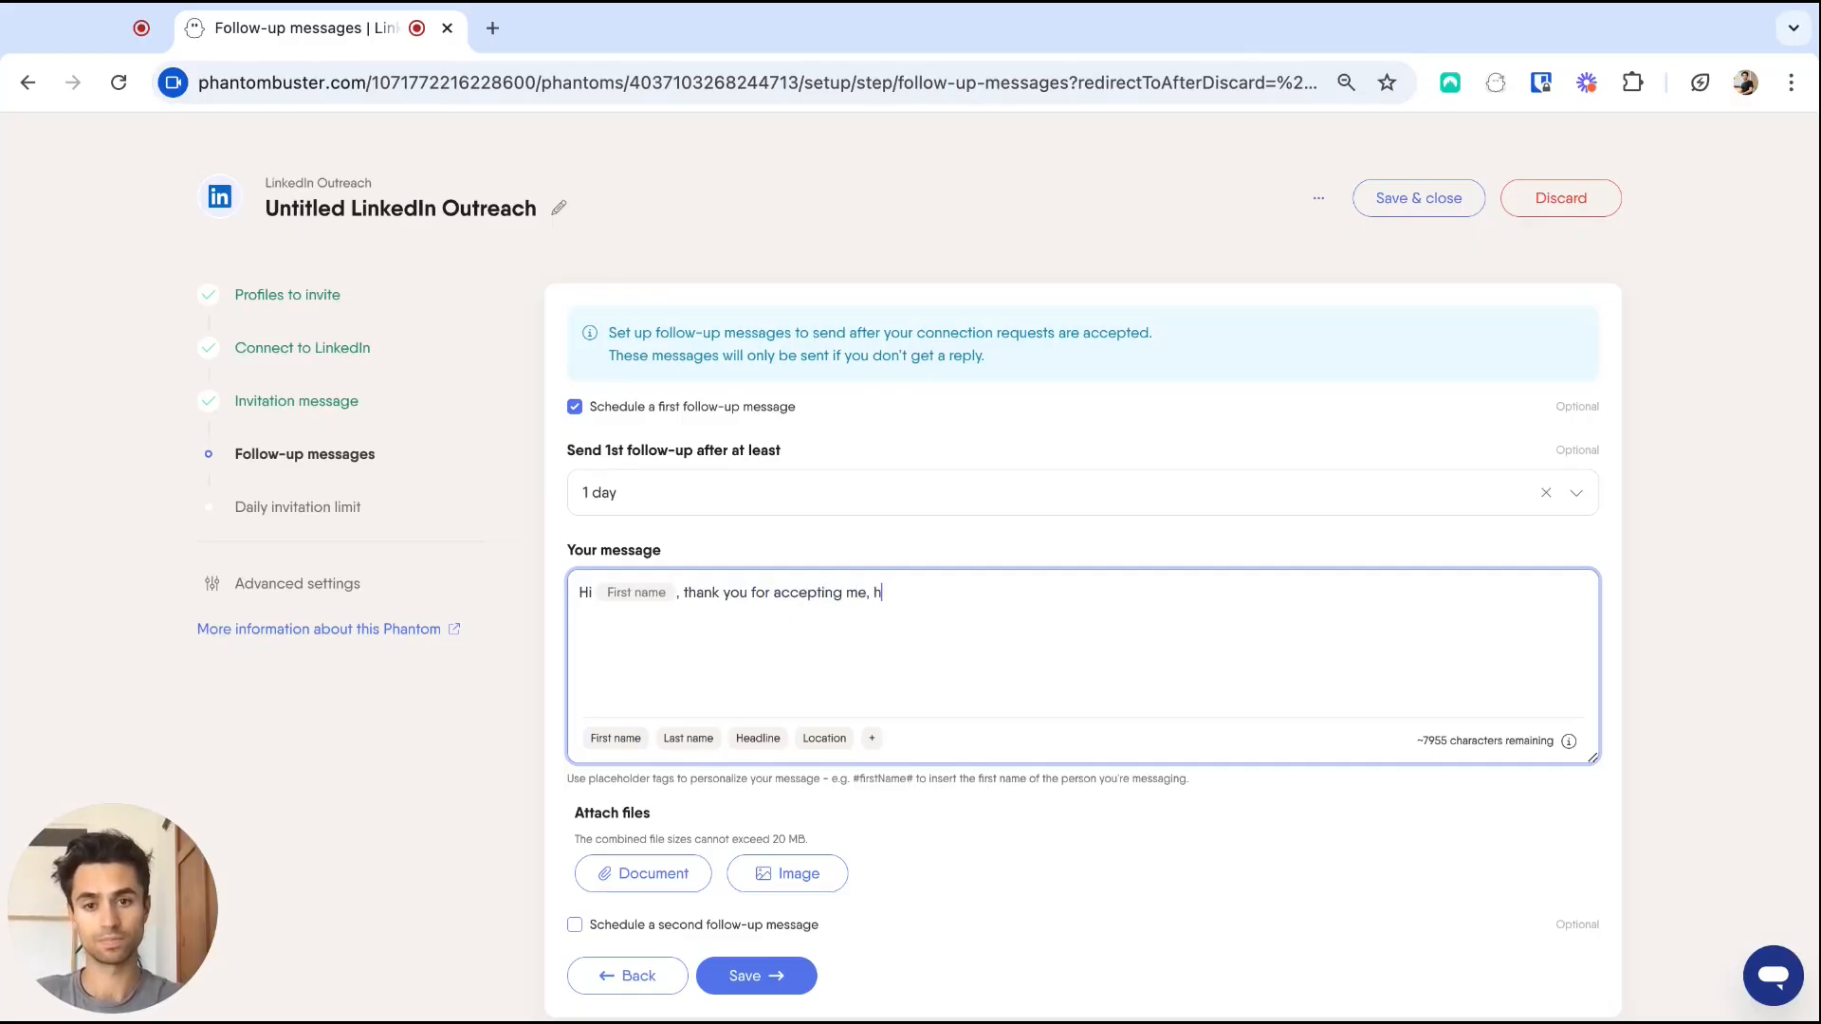
text(appy to connect)
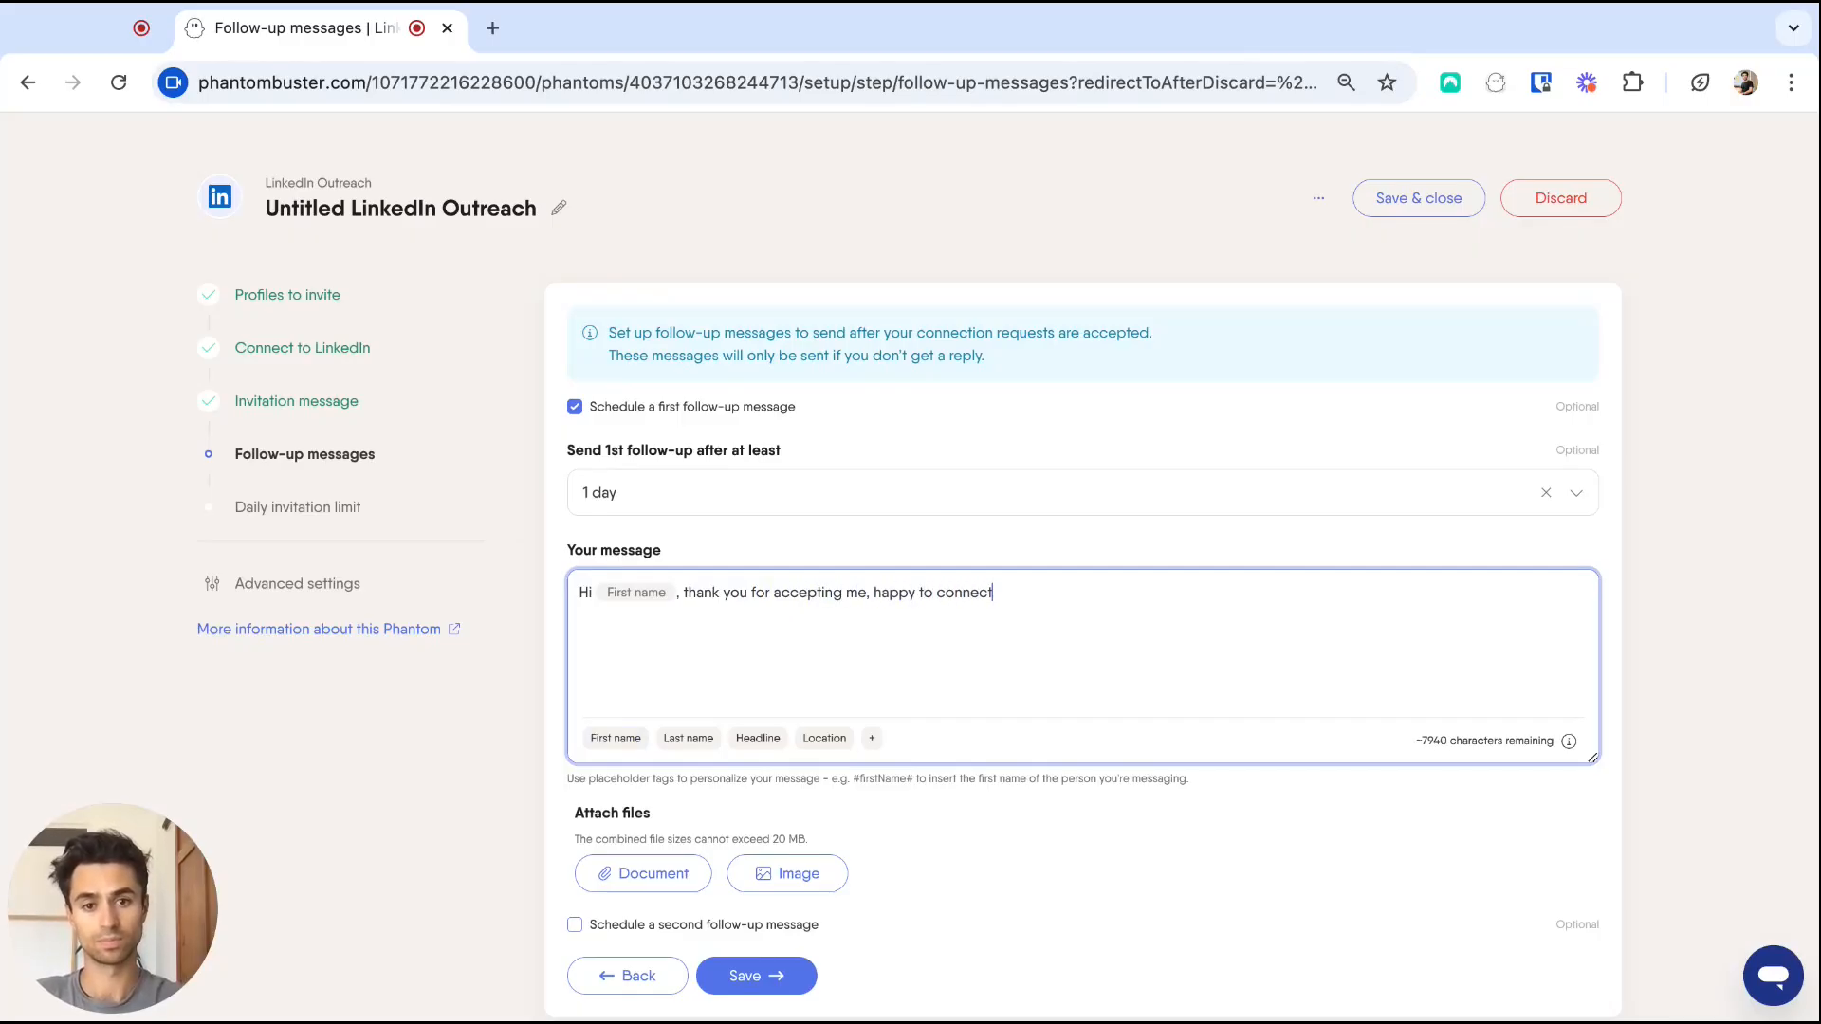
text( with you!)
scroll(711, 853, down, 1)
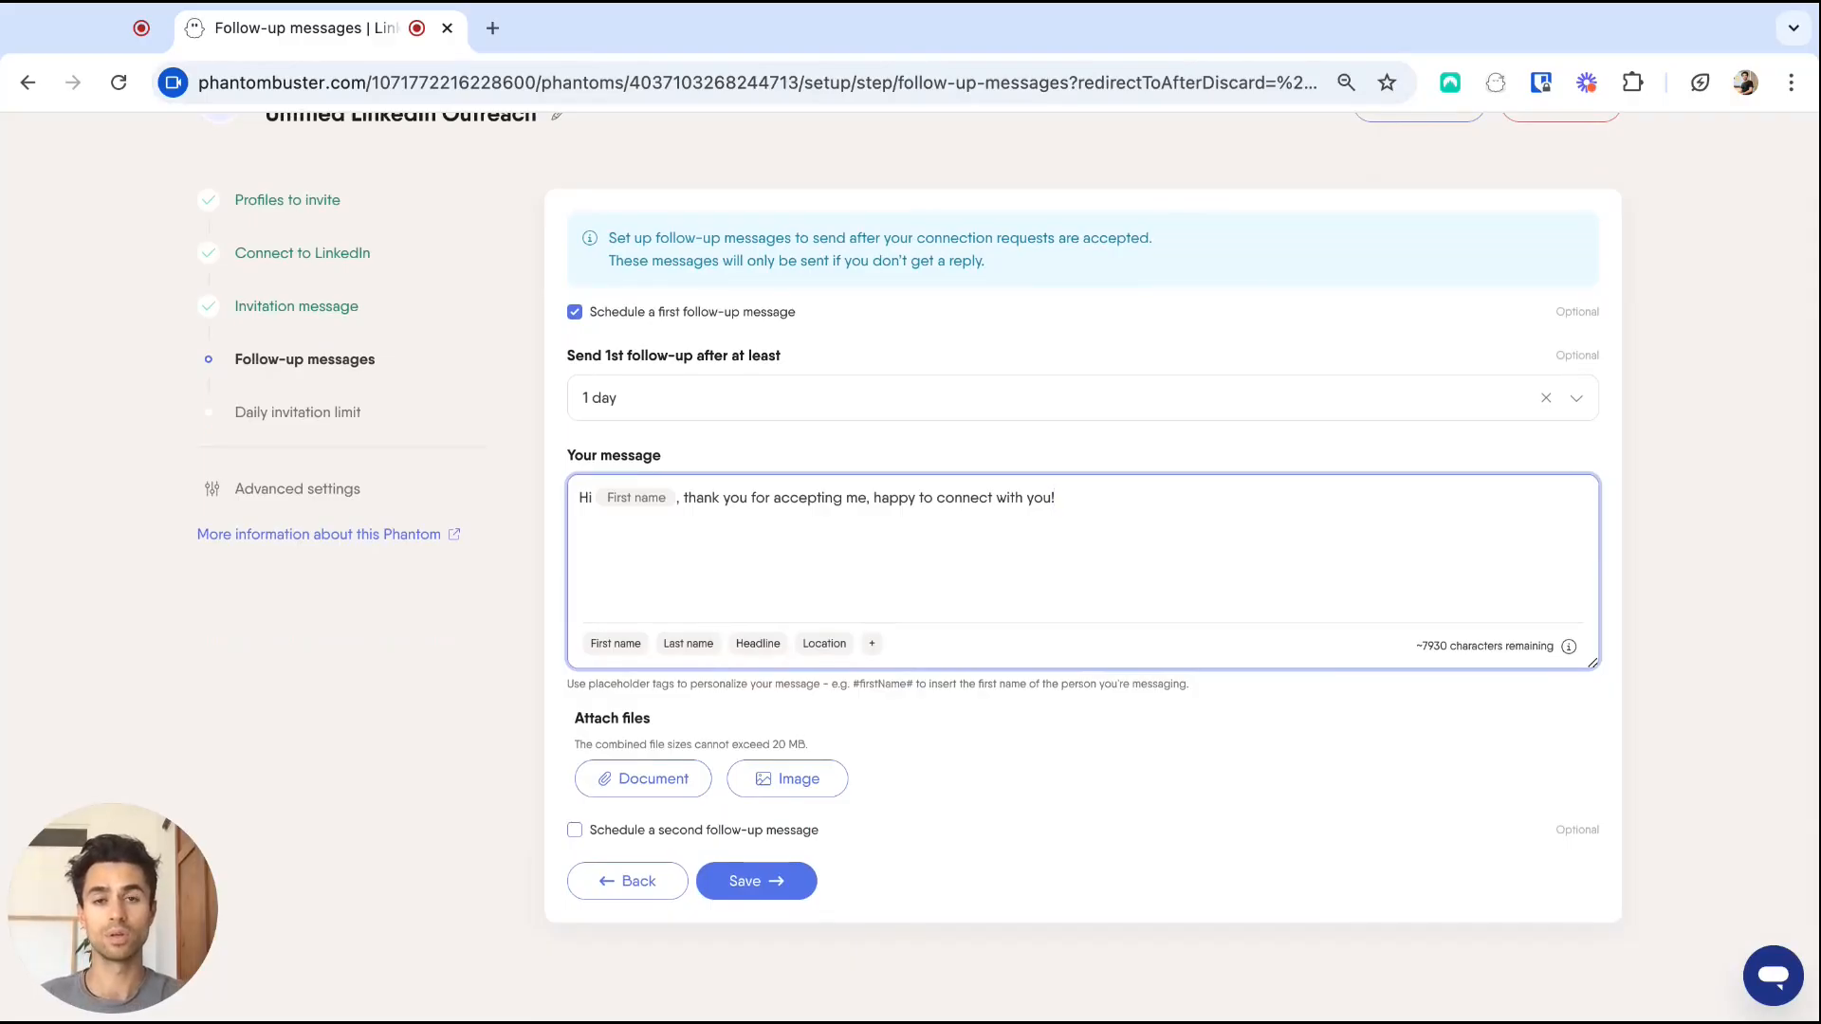
Save the follow-up, keep 20 daily invitations, enable the phantom, and view its 534-profile report.
click(773, 887)
click(773, 669)
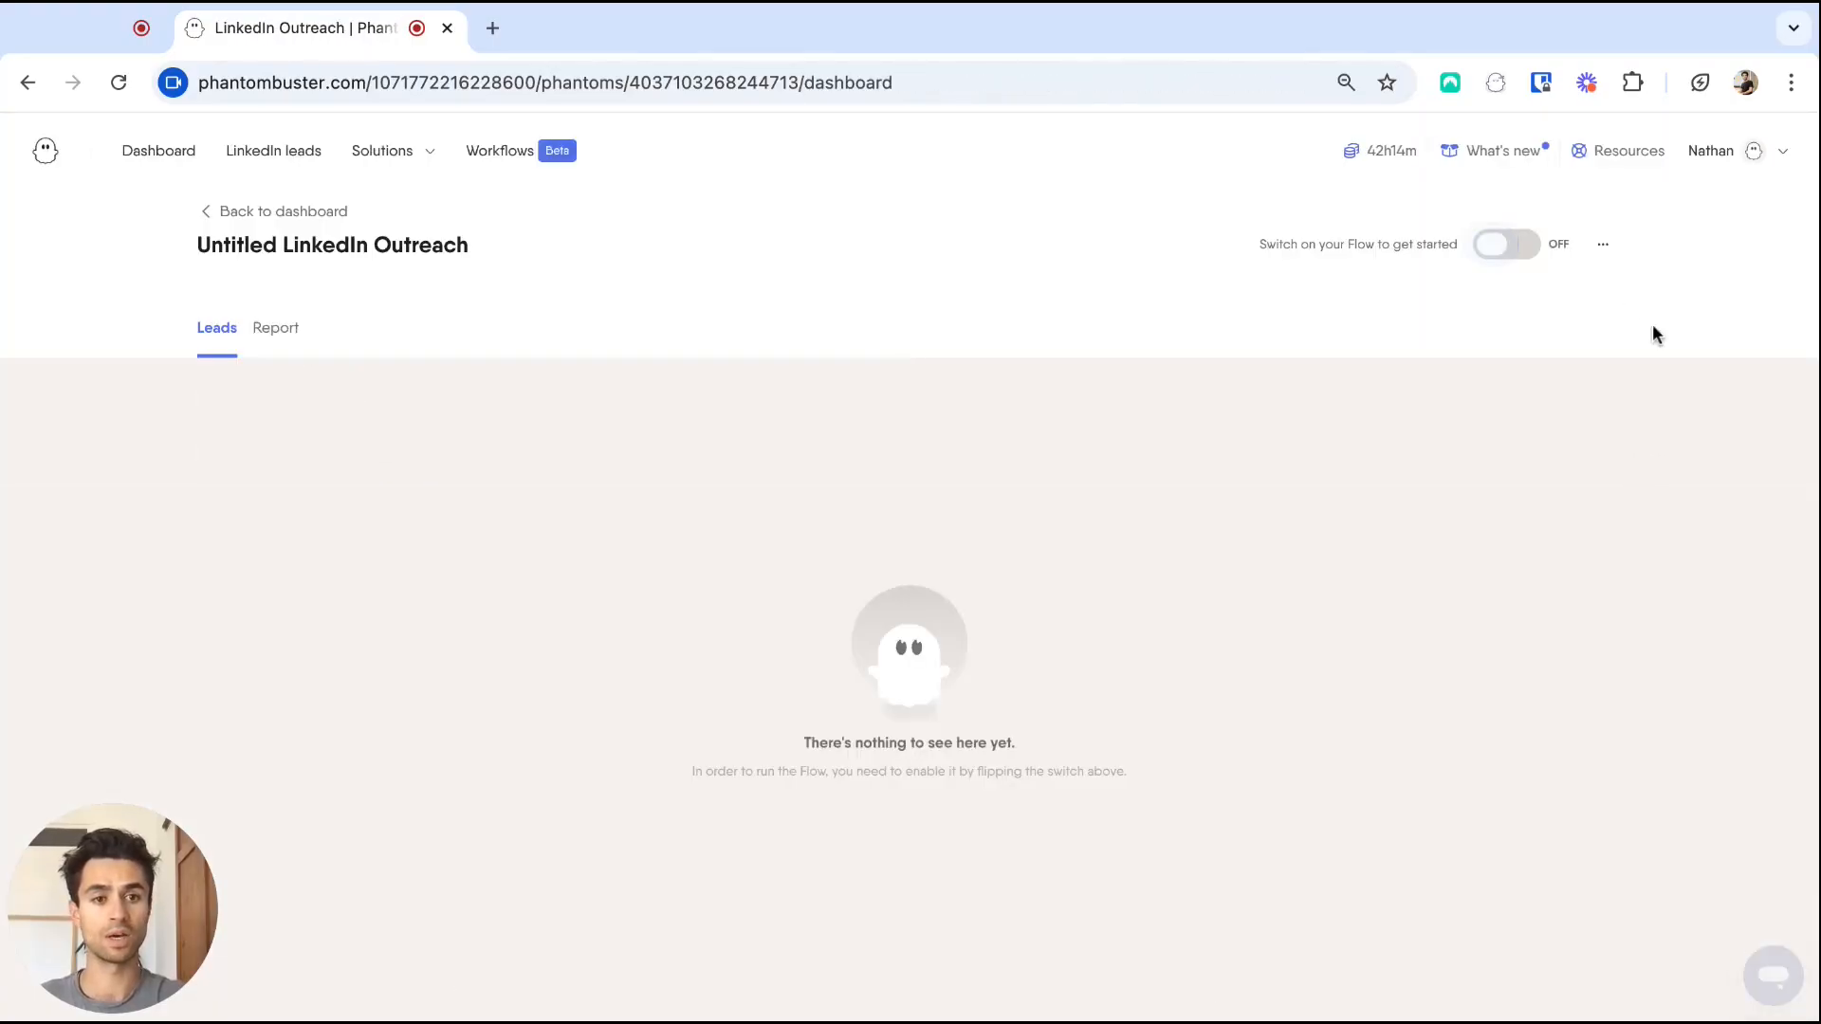
click(1525, 243)
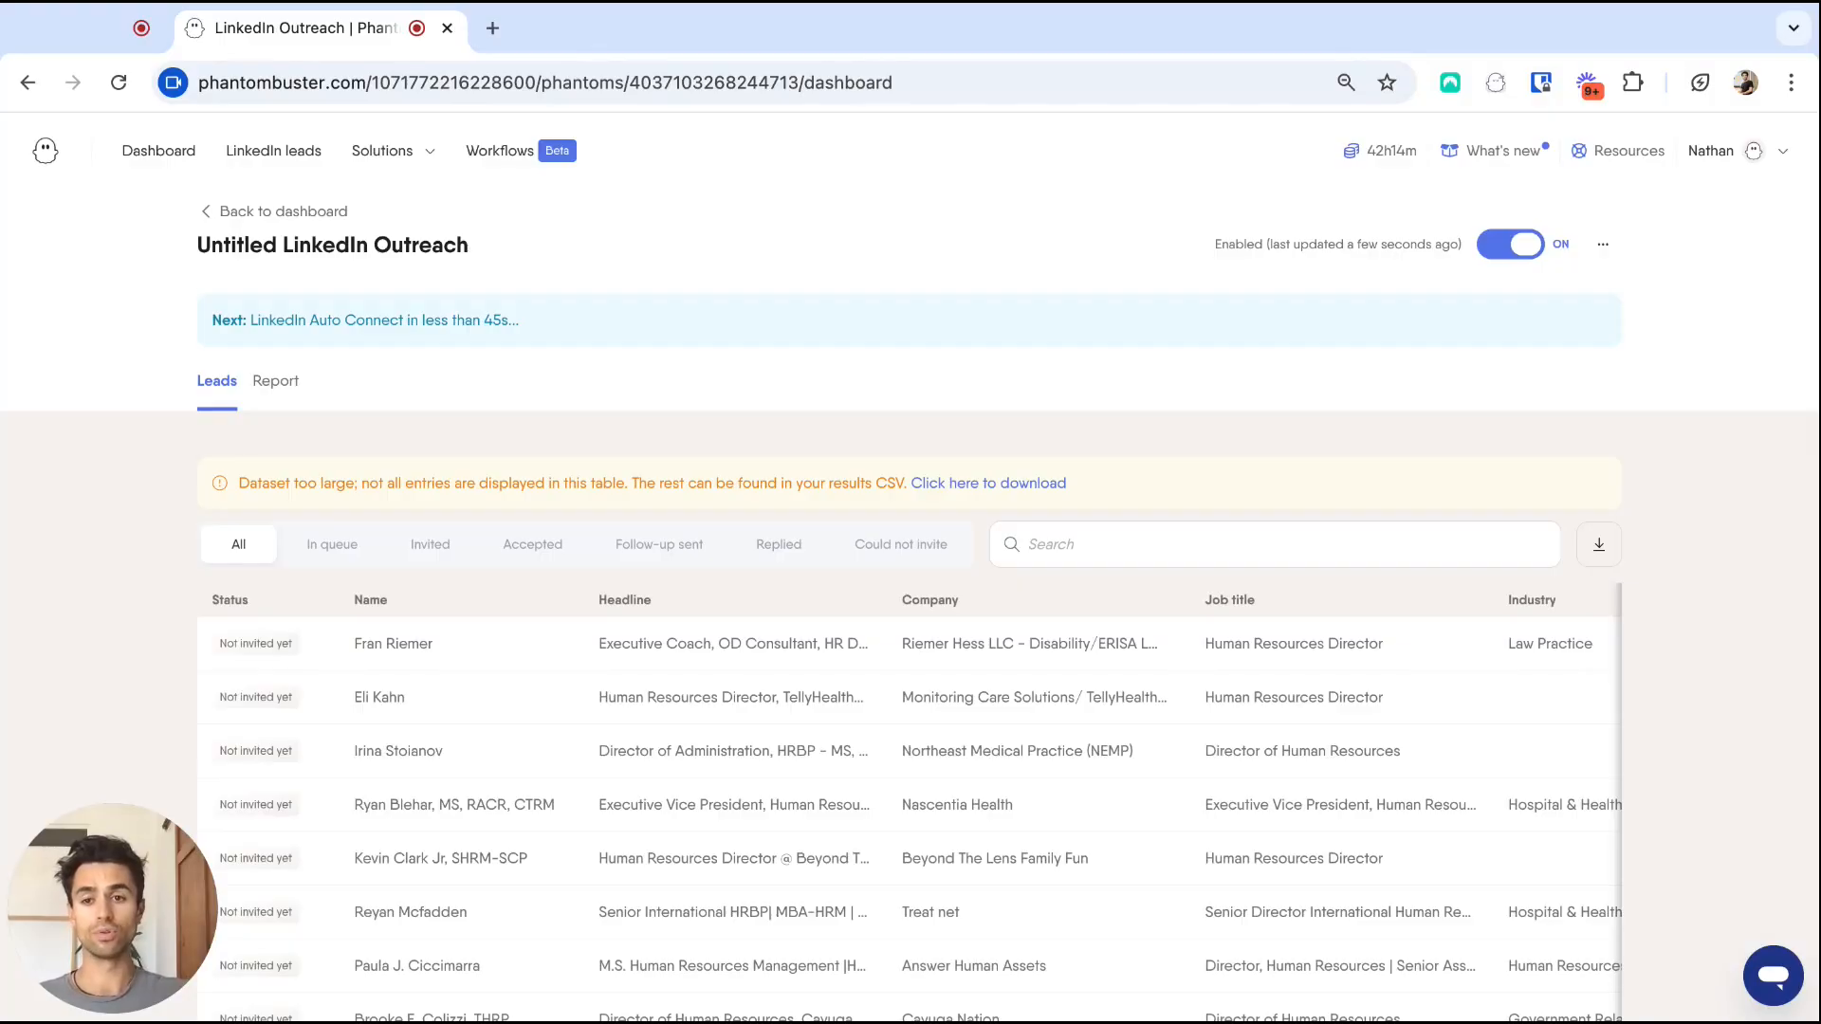
click(275, 383)
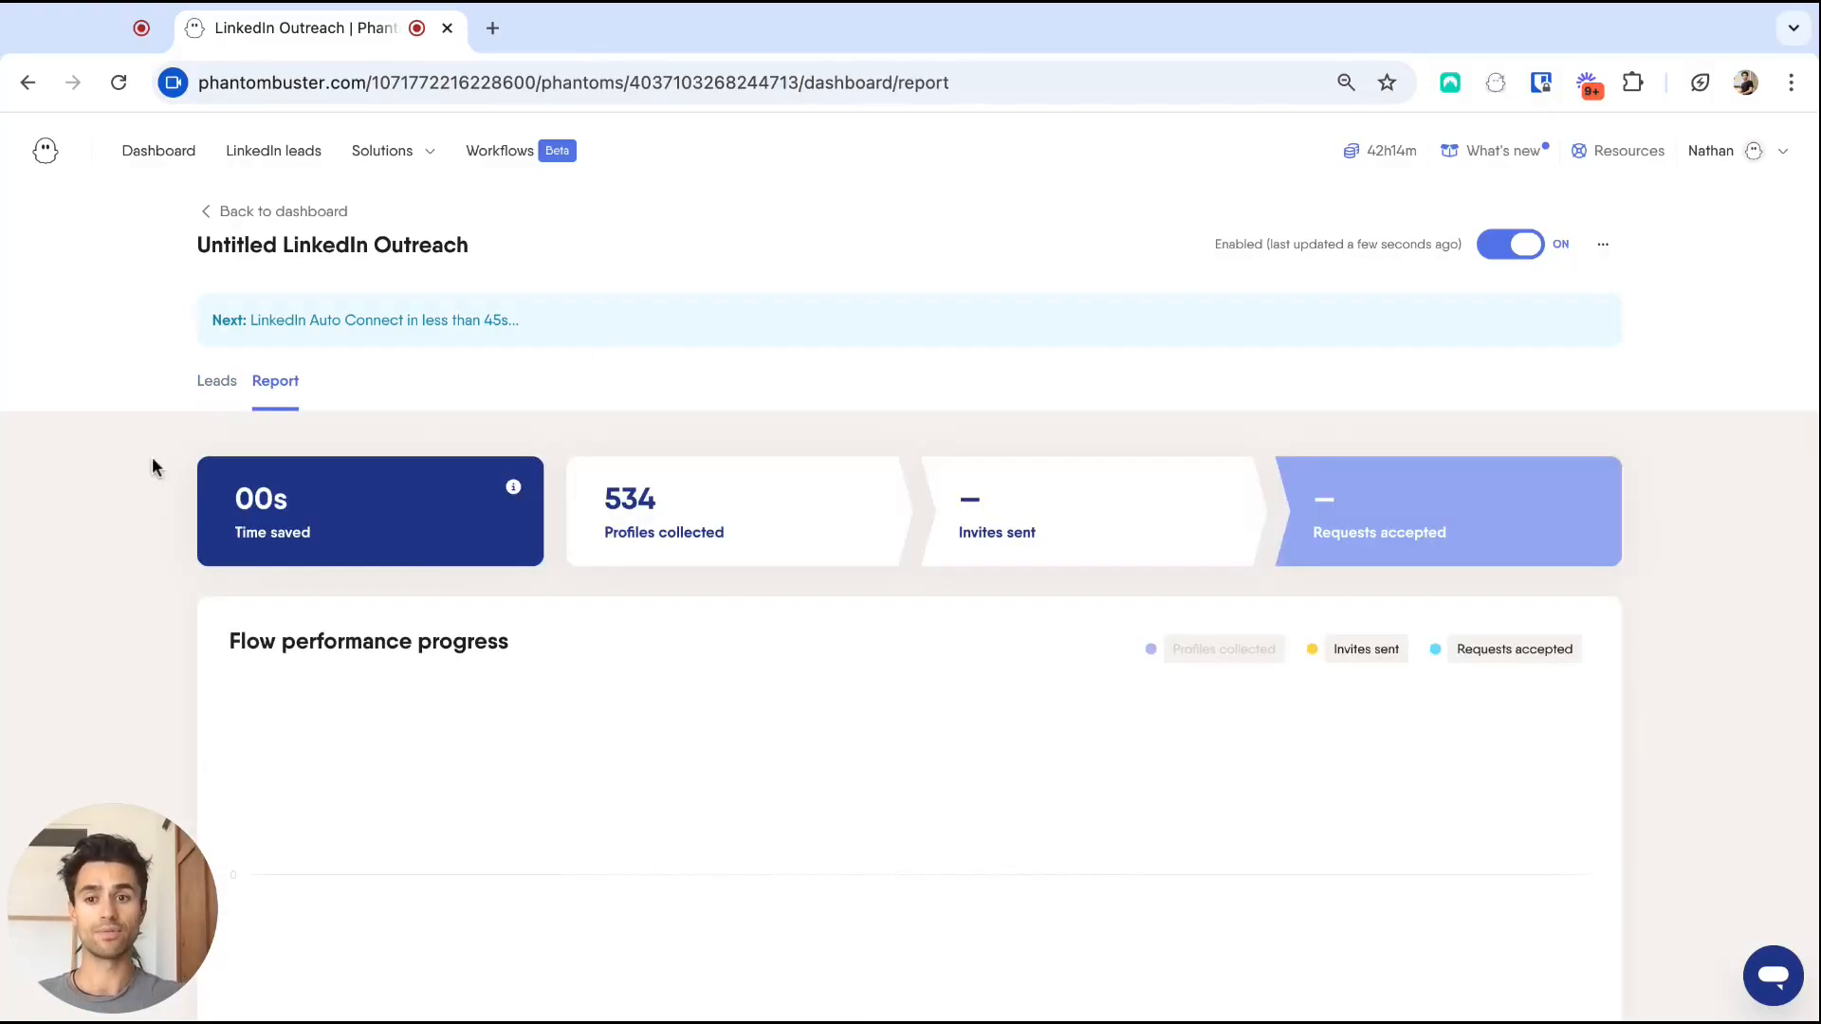